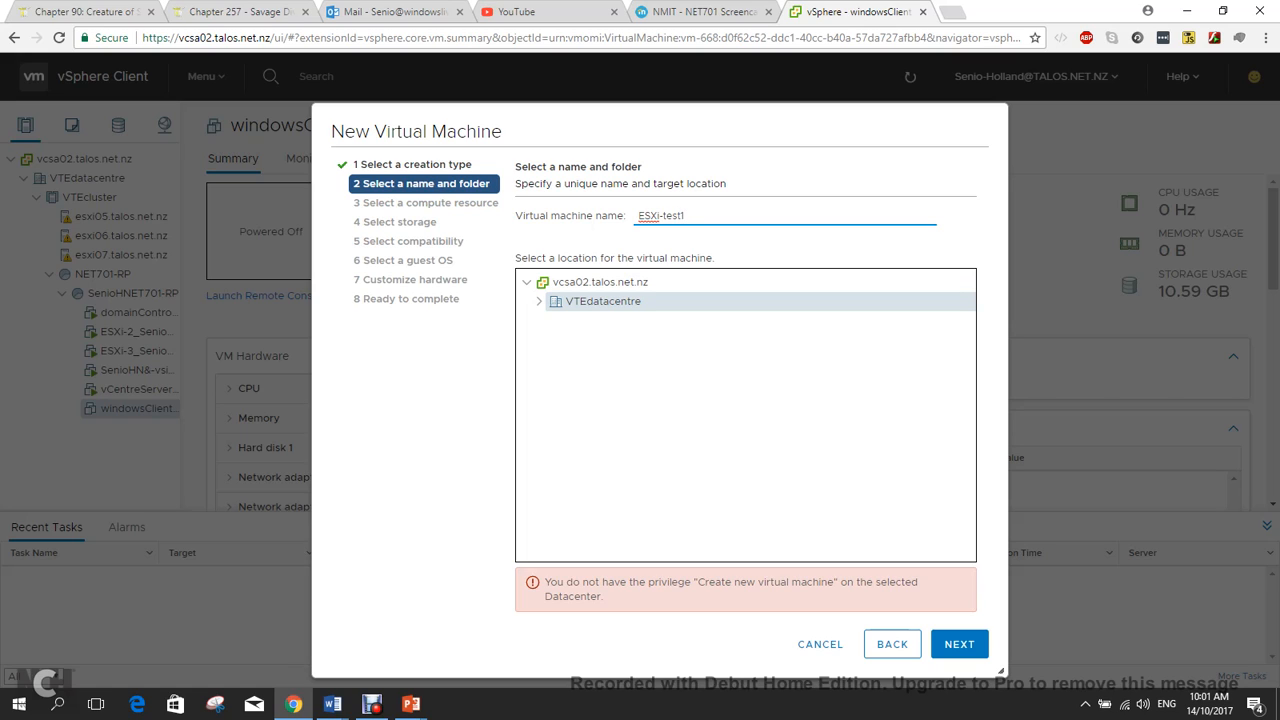
# Complete the ESXi-test1 virtual machine name with the owner's first name and place it in the personal subfolder of NET701-VTfldr.
pyautogui.write('-Senio')
pyautogui.click(539, 301)
pyautogui.click(552, 320)
pyautogui.click(565, 339)
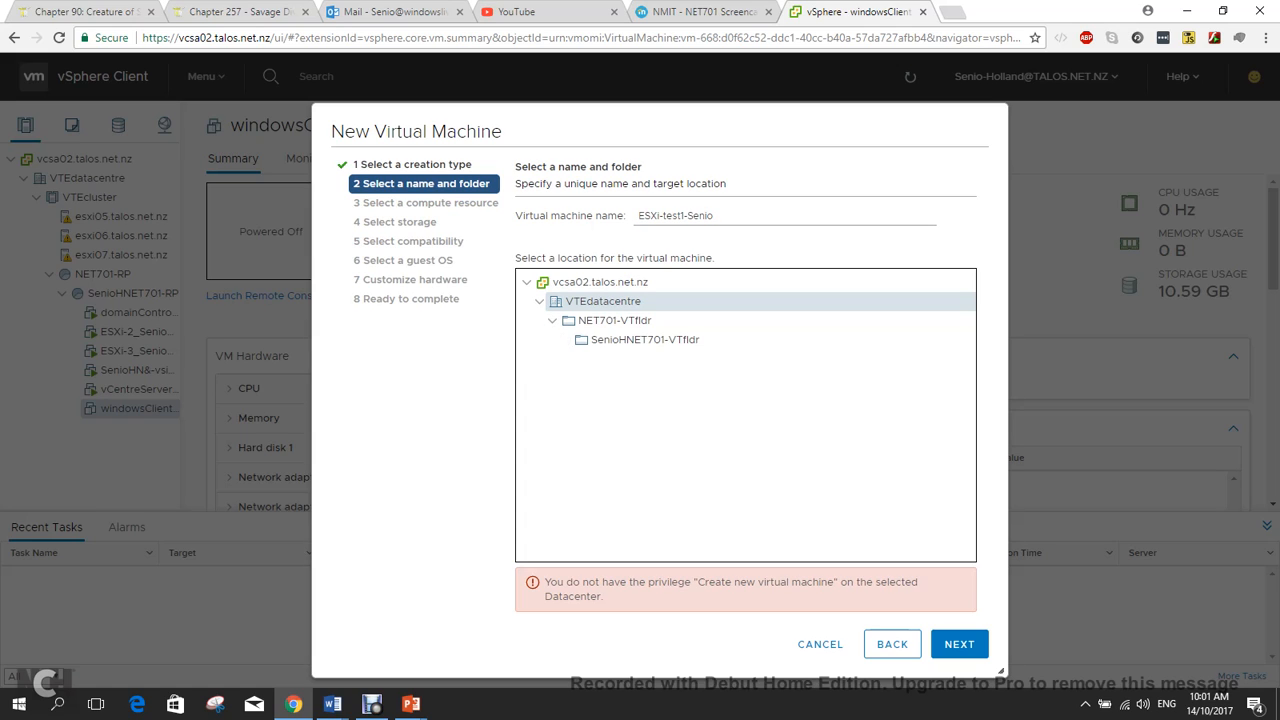
pyautogui.click(644, 339)
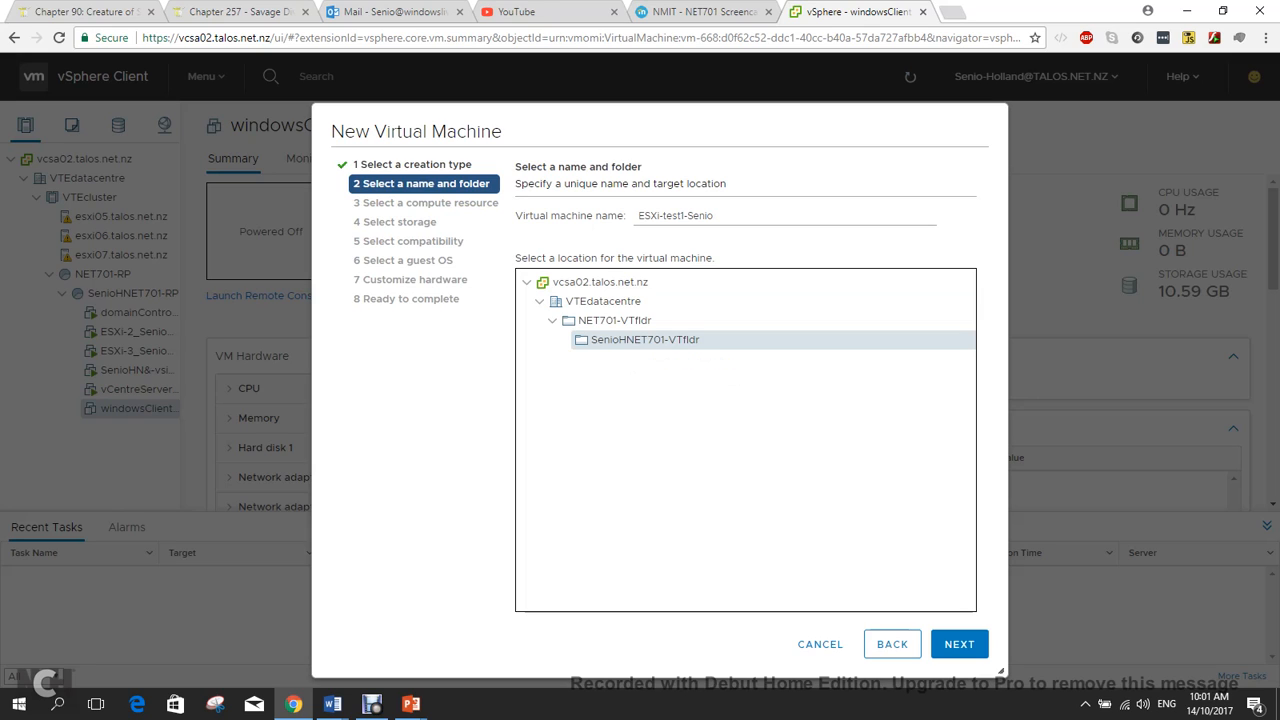
pyautogui.click(959, 644)
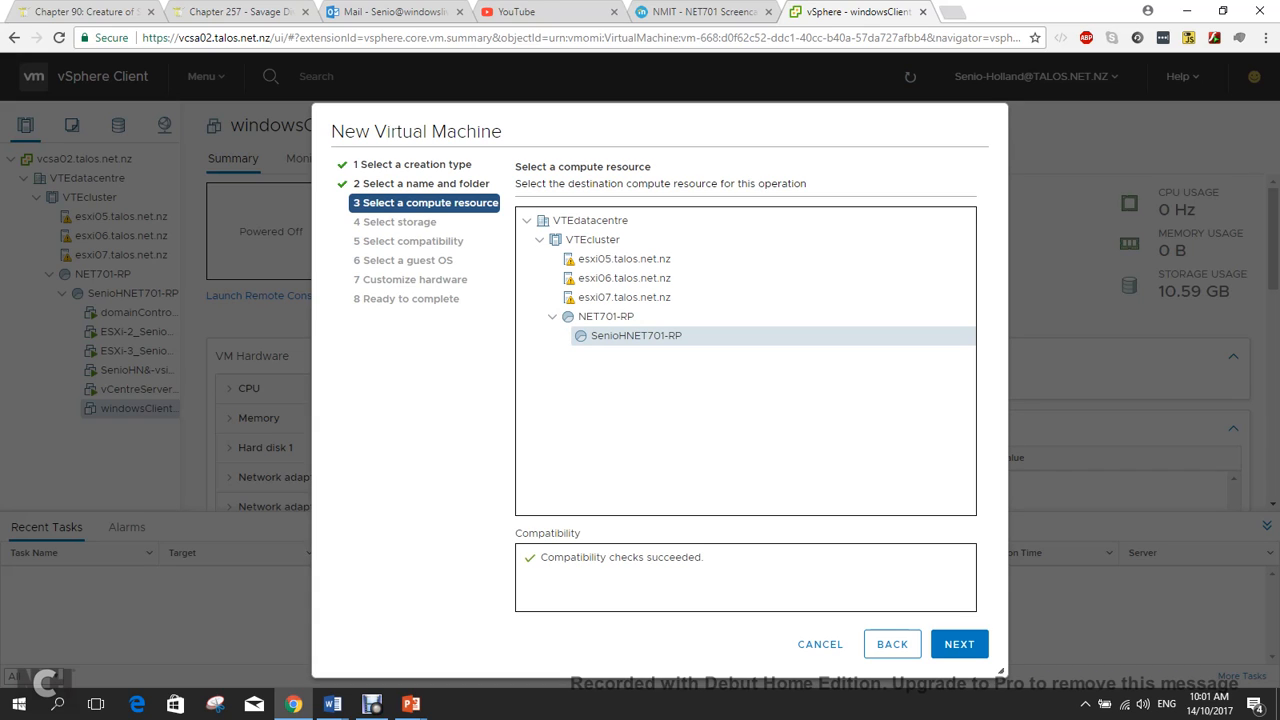
# Accept the preselected resource pool and datastore, and keep compatibility at ESXi 6.5 and later.
pyautogui.click(959, 644)
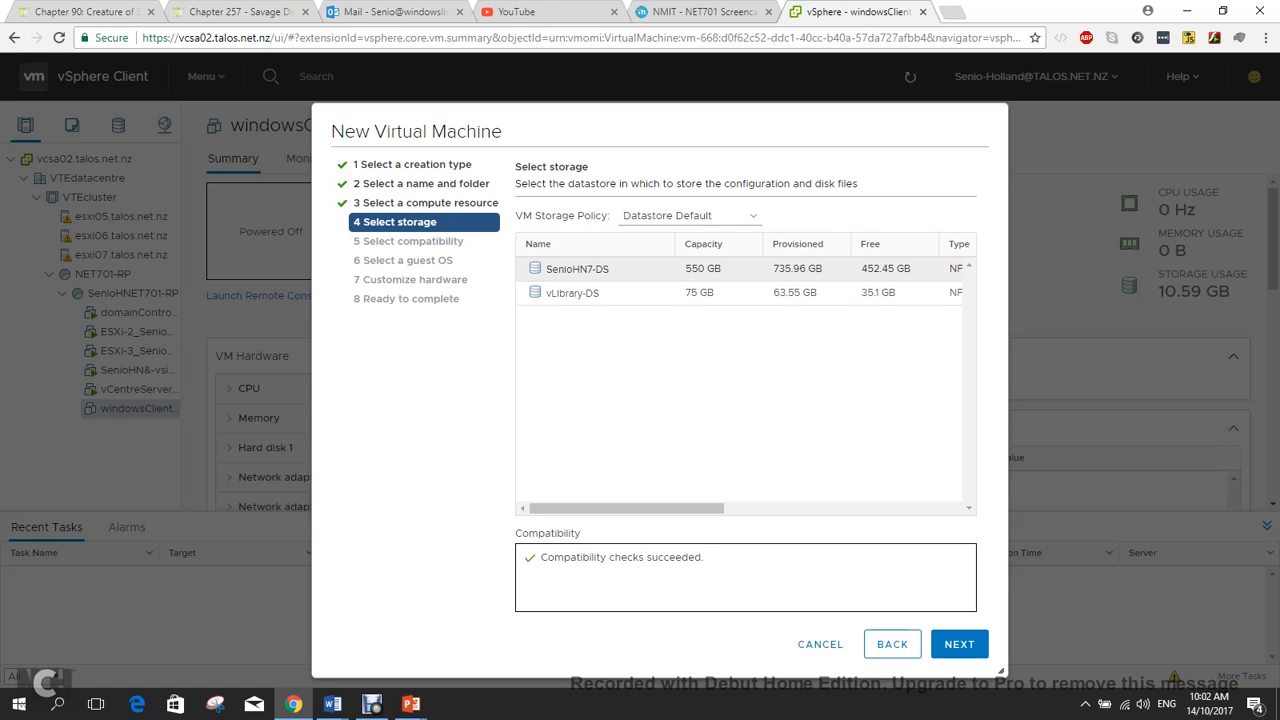
pyautogui.click(959, 644)
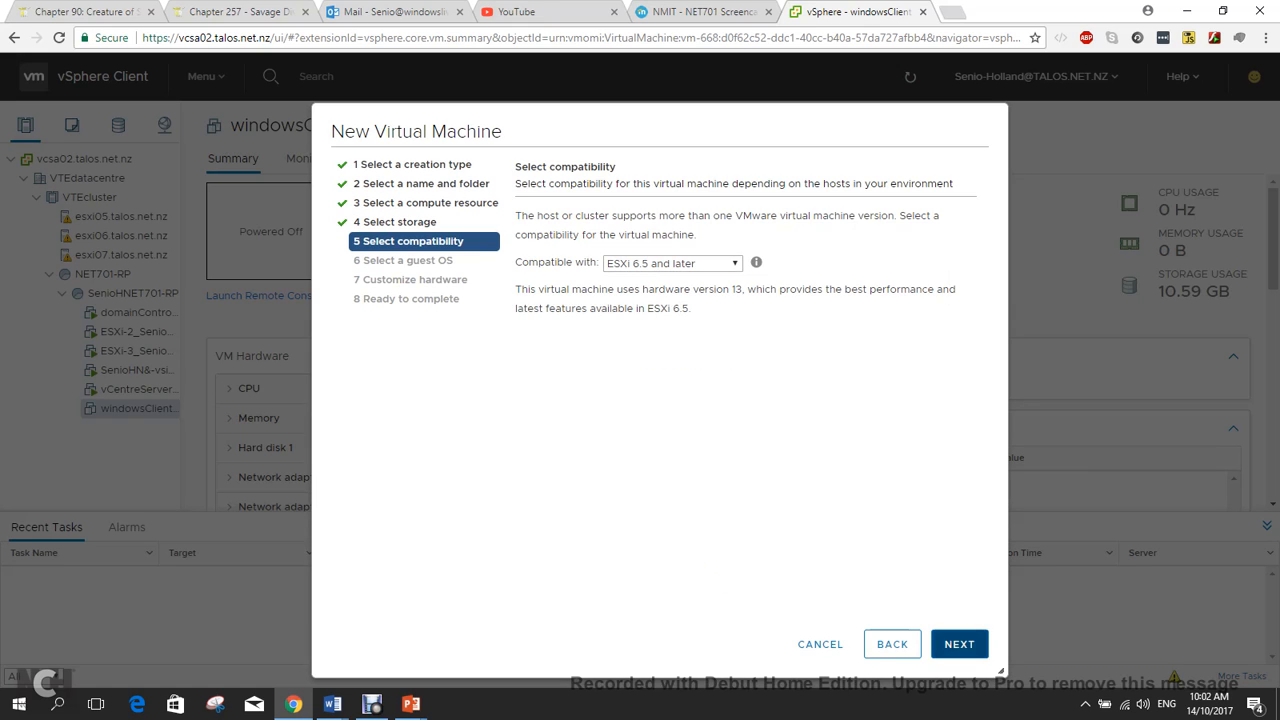
pyautogui.click(959, 644)
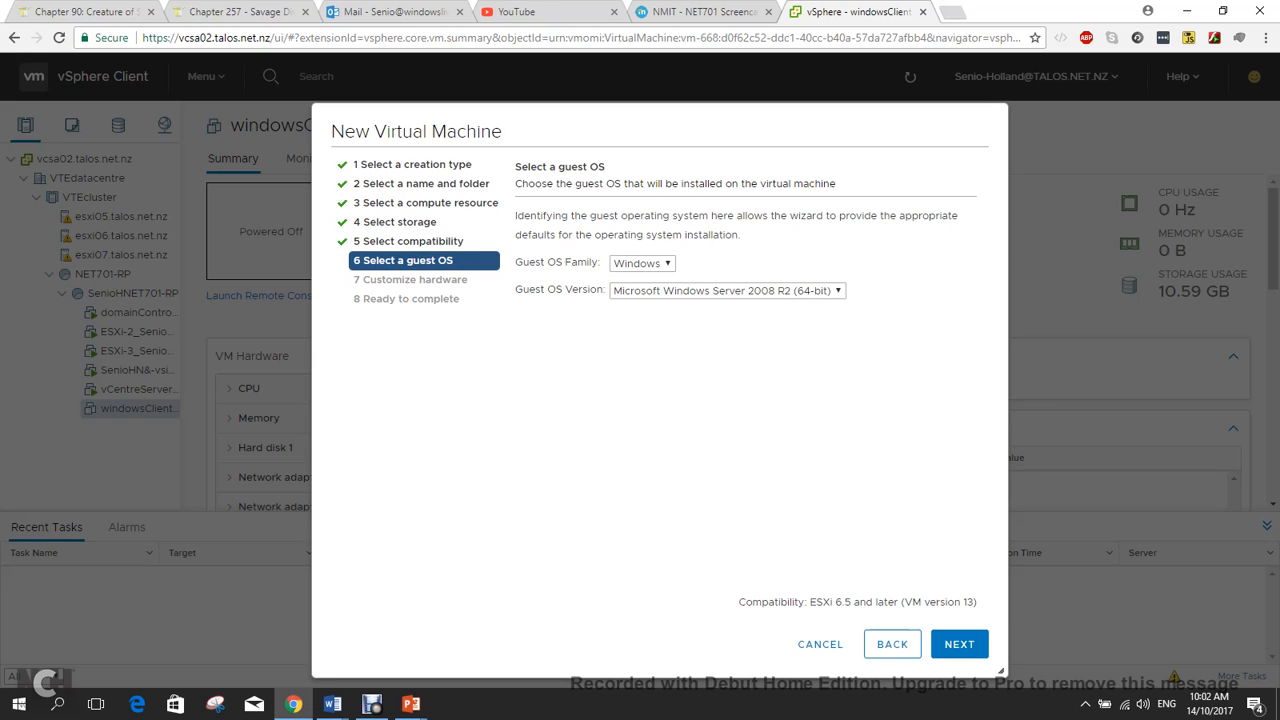
# Set the guest OS version to Microsoft Windows Server 2016 (64-bit) and continue to hardware customization.
pyautogui.click(727, 290)
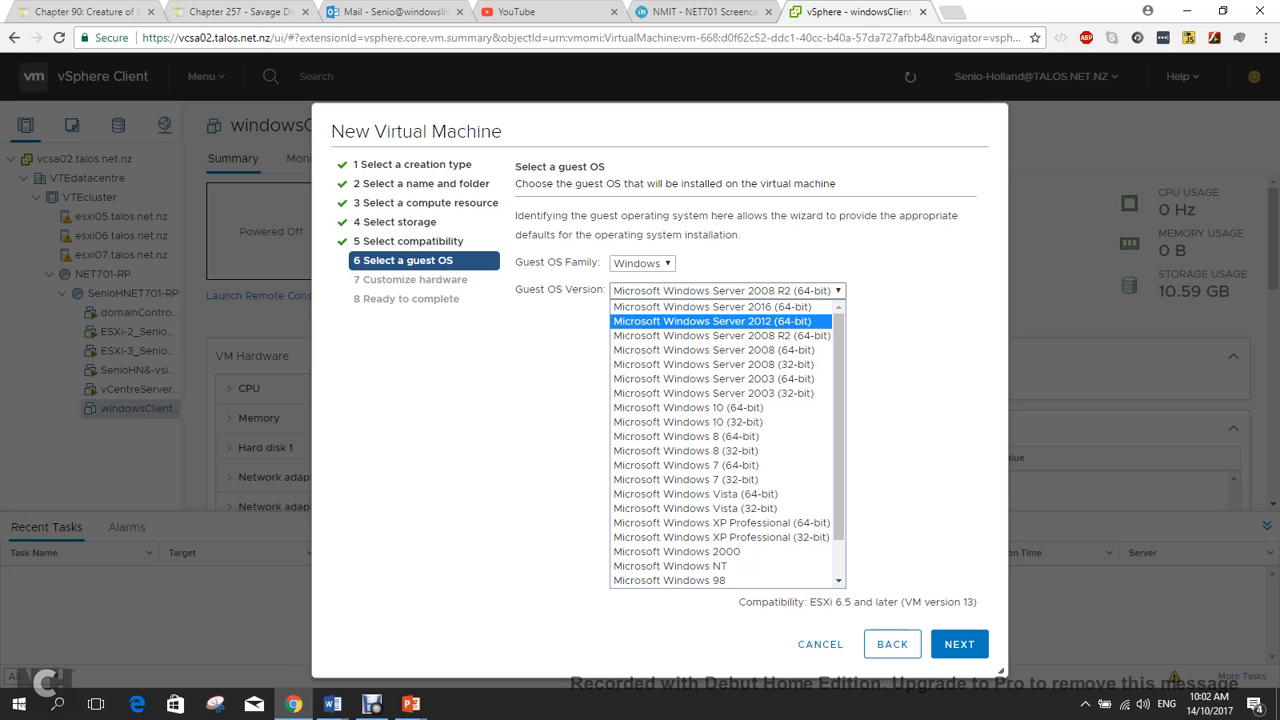
pyautogui.click(712, 321)
pyautogui.click(727, 290)
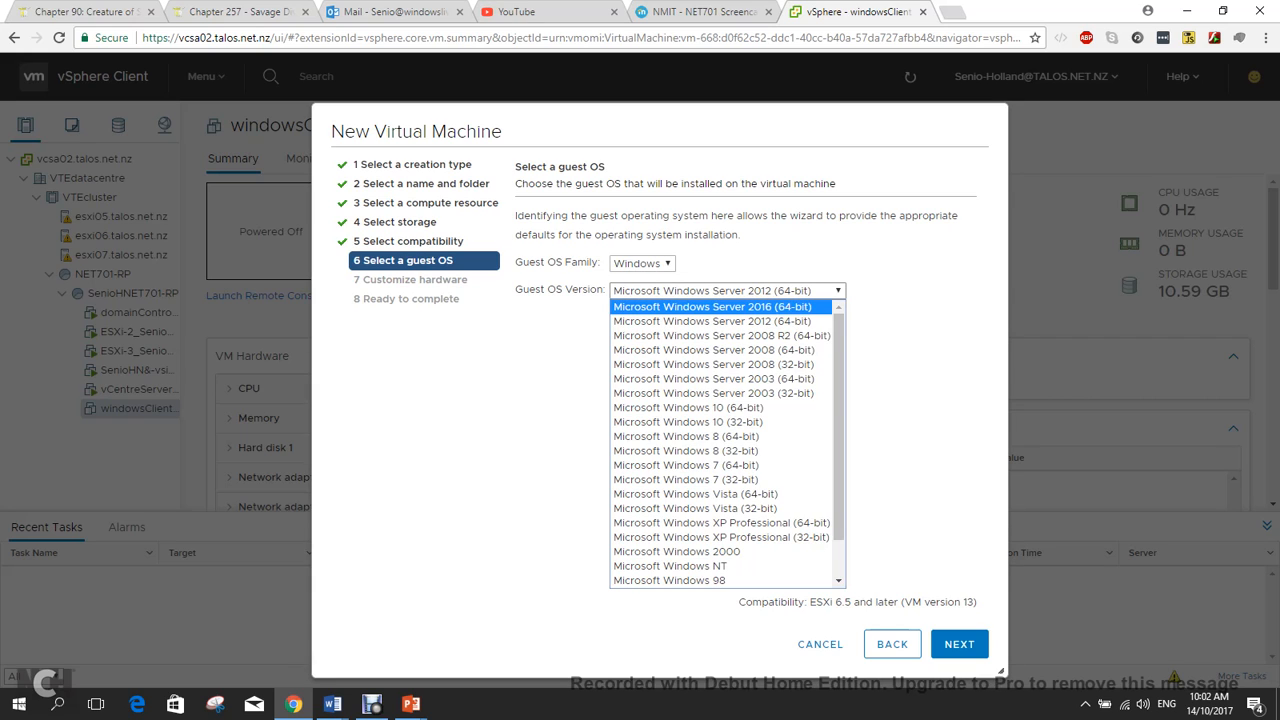
pyautogui.click(712, 306)
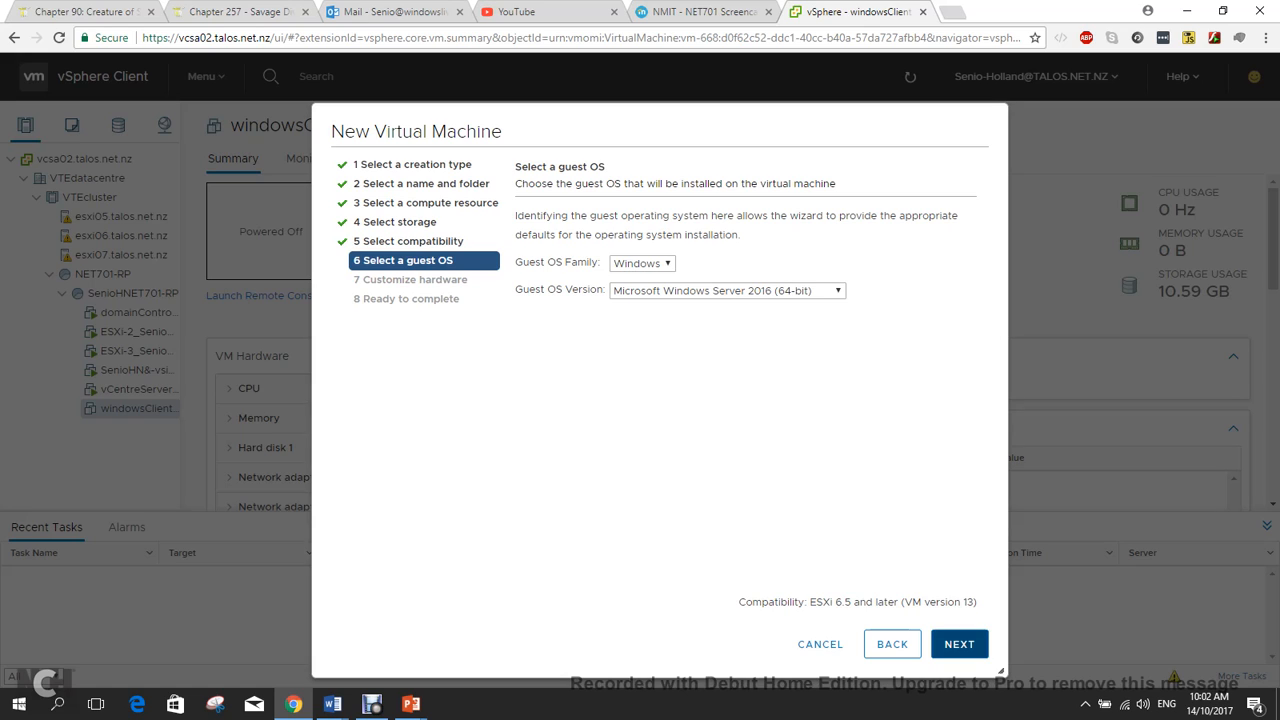
pyautogui.click(959, 644)
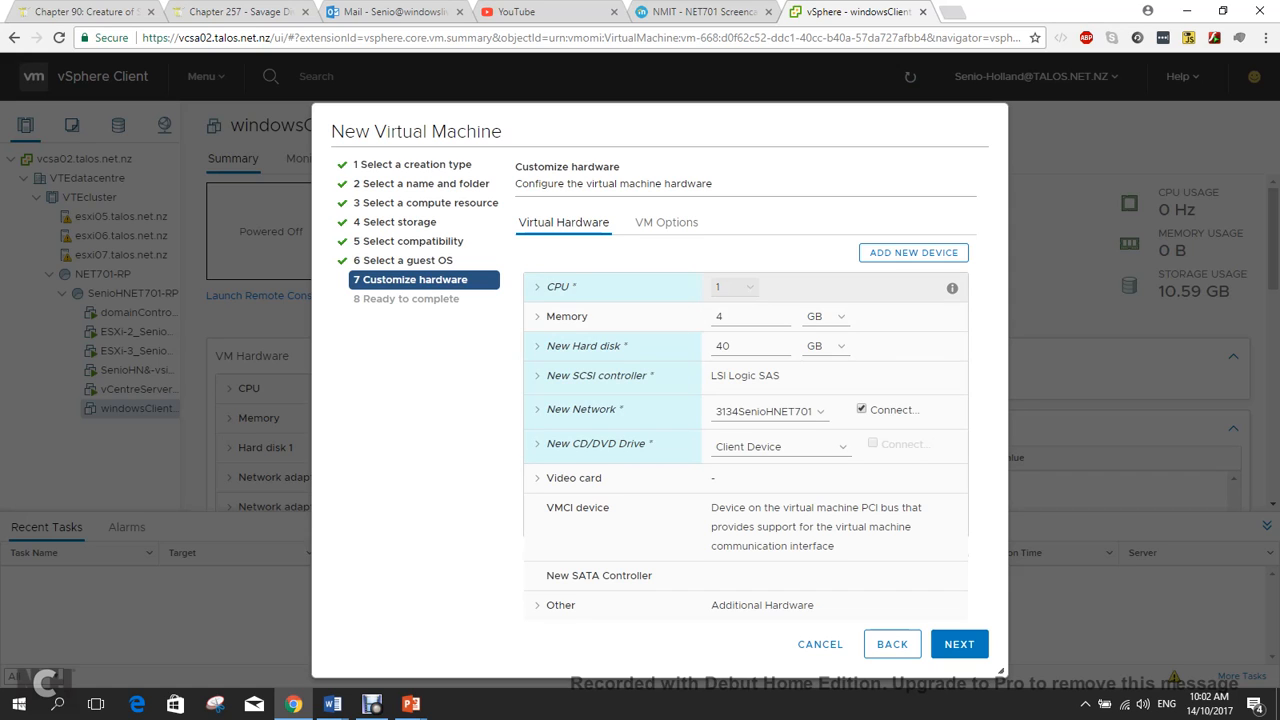
# Give the new virtual machine 2 CPUs and 10 GB of memory.
pyautogui.click(734, 287)
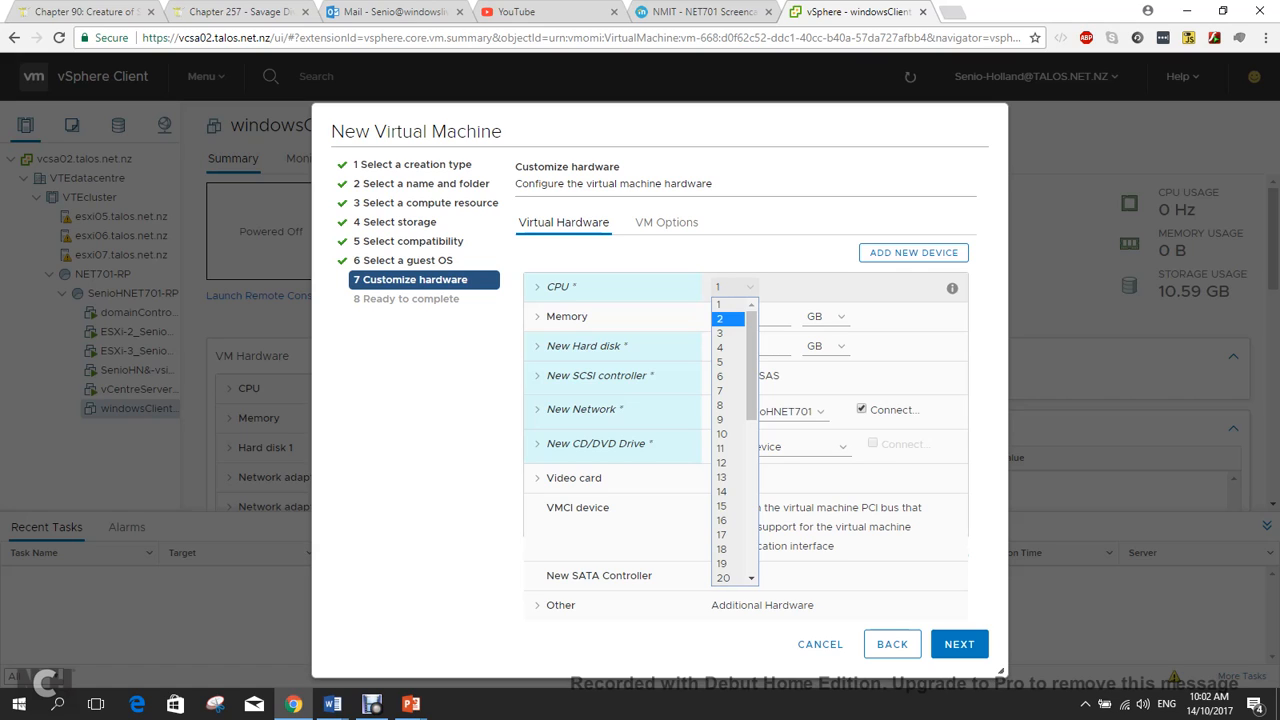
pyautogui.press('Return')
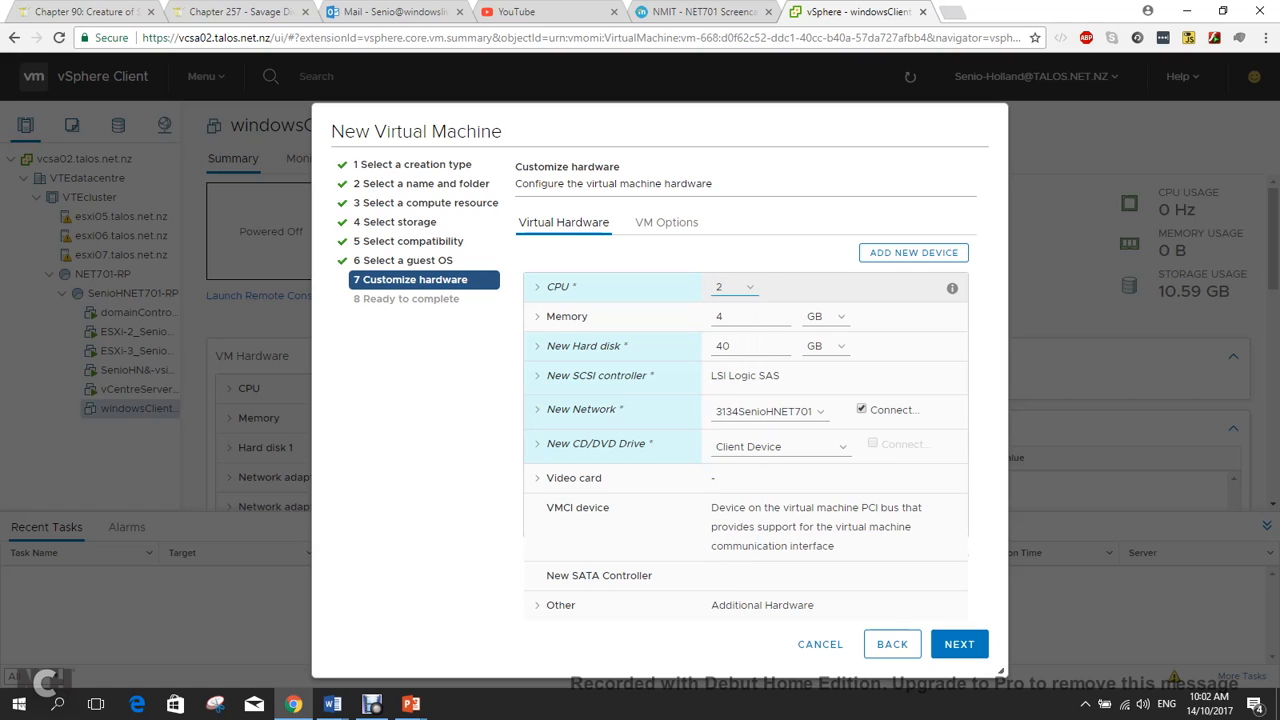
pyautogui.click(723, 316)
pyautogui.press('BackSpace')
pyautogui.write('10')
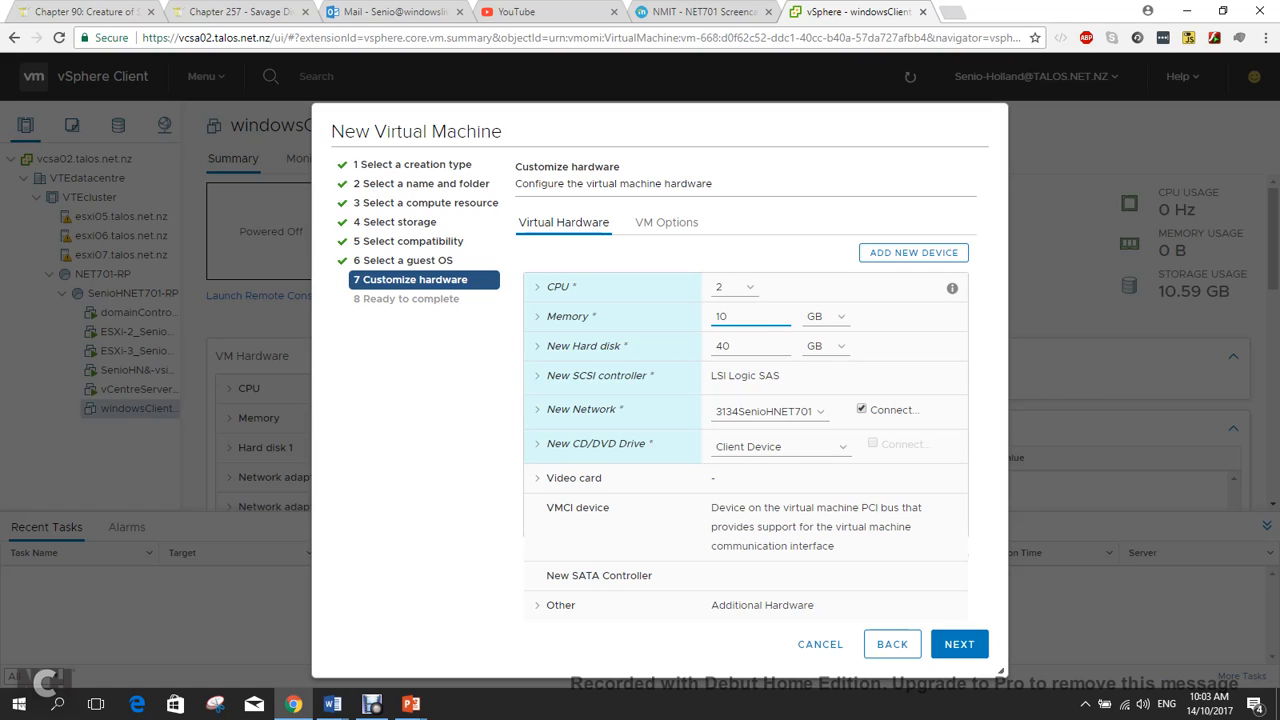
# Set the new hard disk's size to 250 GB and review its provisioning details.
pyautogui.click(731, 346)
pyautogui.press('BackSpace')
pyautogui.press('BackSpace')
pyautogui.write('250')
pyautogui.click(537, 346)
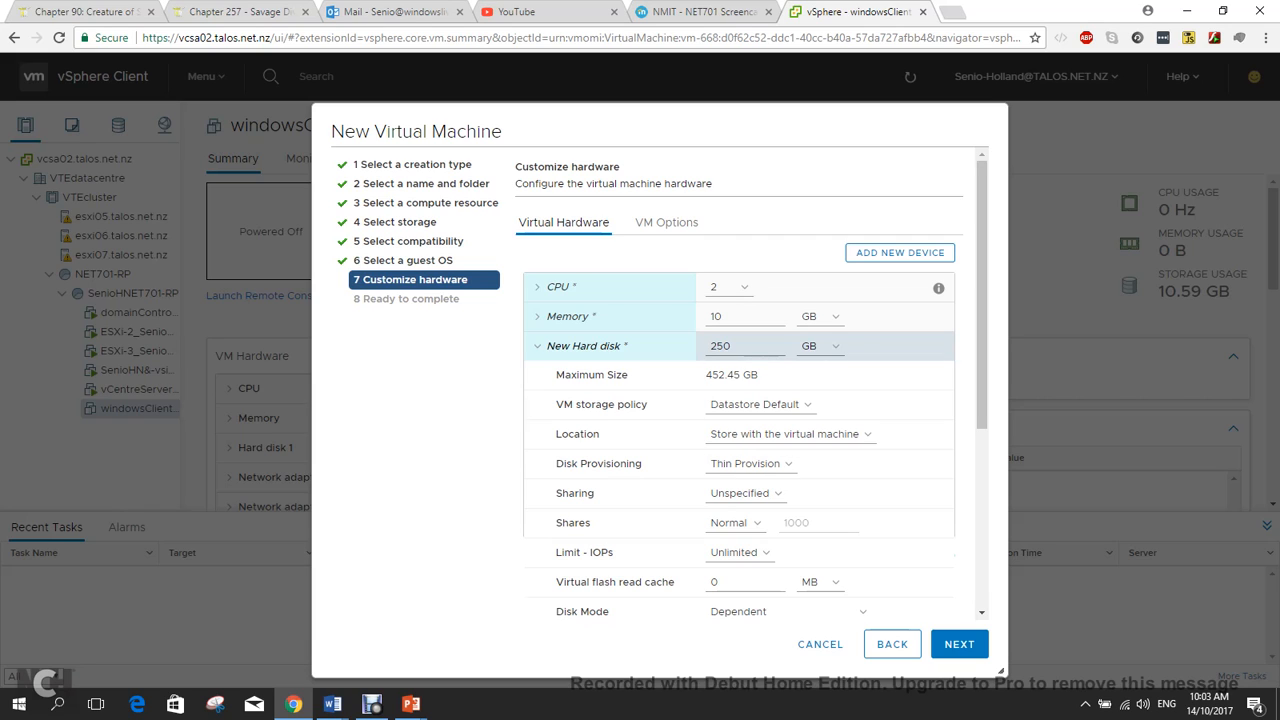
pyautogui.click(537, 346)
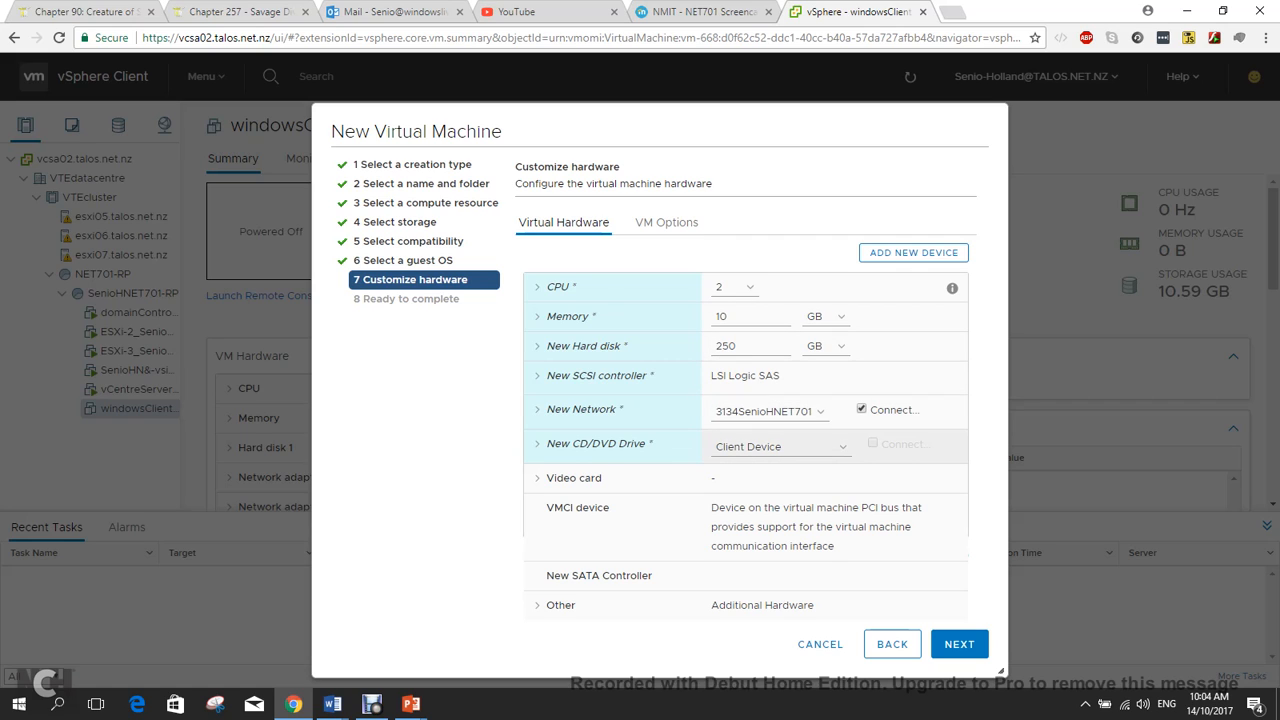
pyautogui.click(537, 443)
pyautogui.click(775, 443)
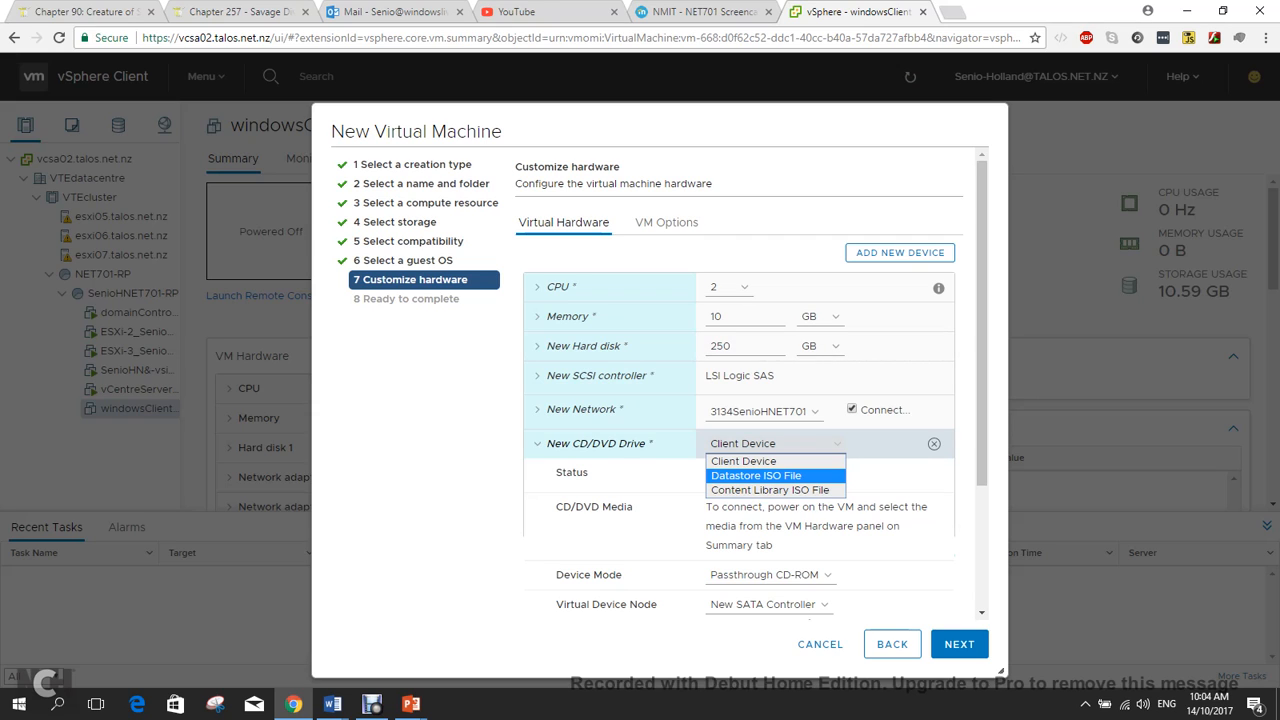
pyautogui.click(775, 475)
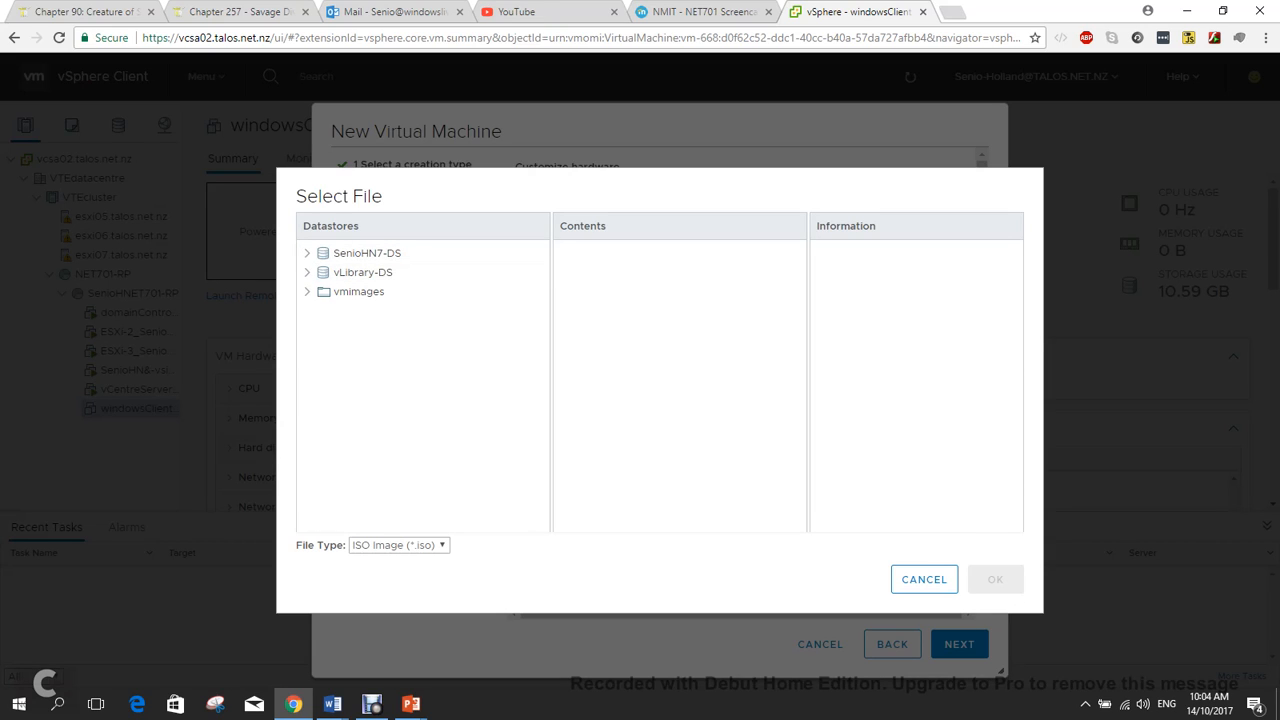
pyautogui.click(307, 272)
pyautogui.click(362, 272)
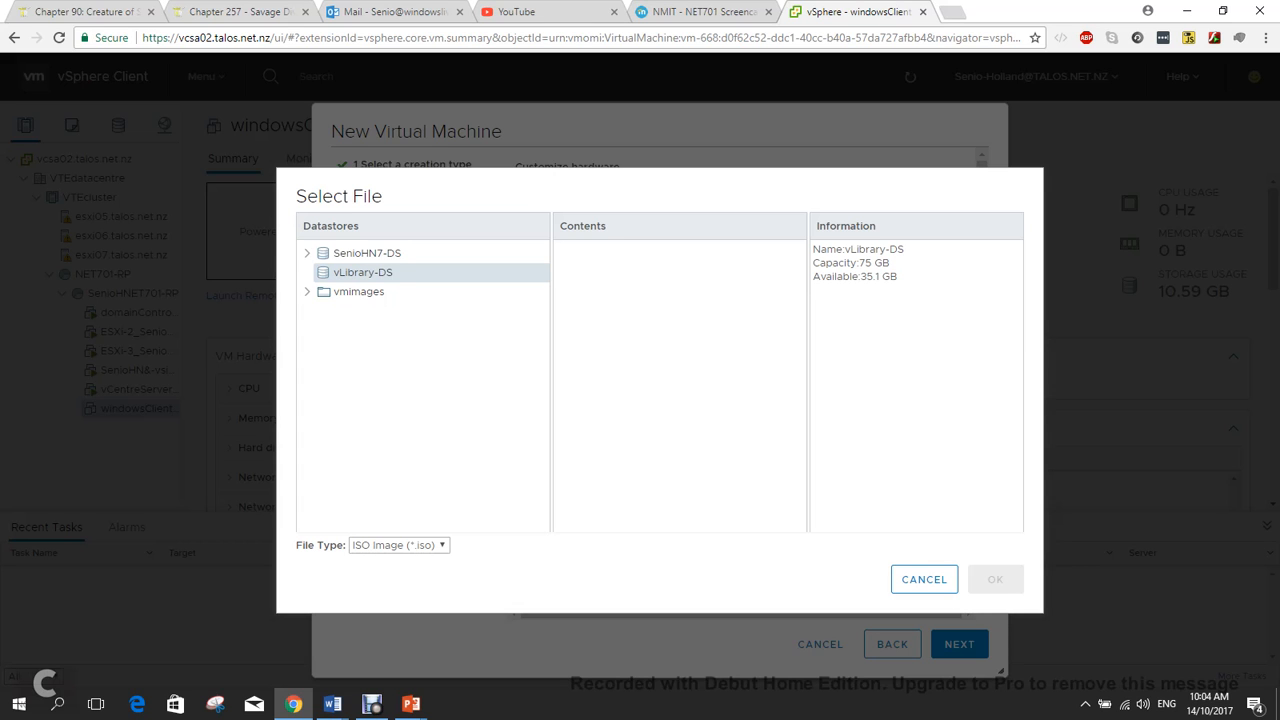
pyautogui.click(924, 579)
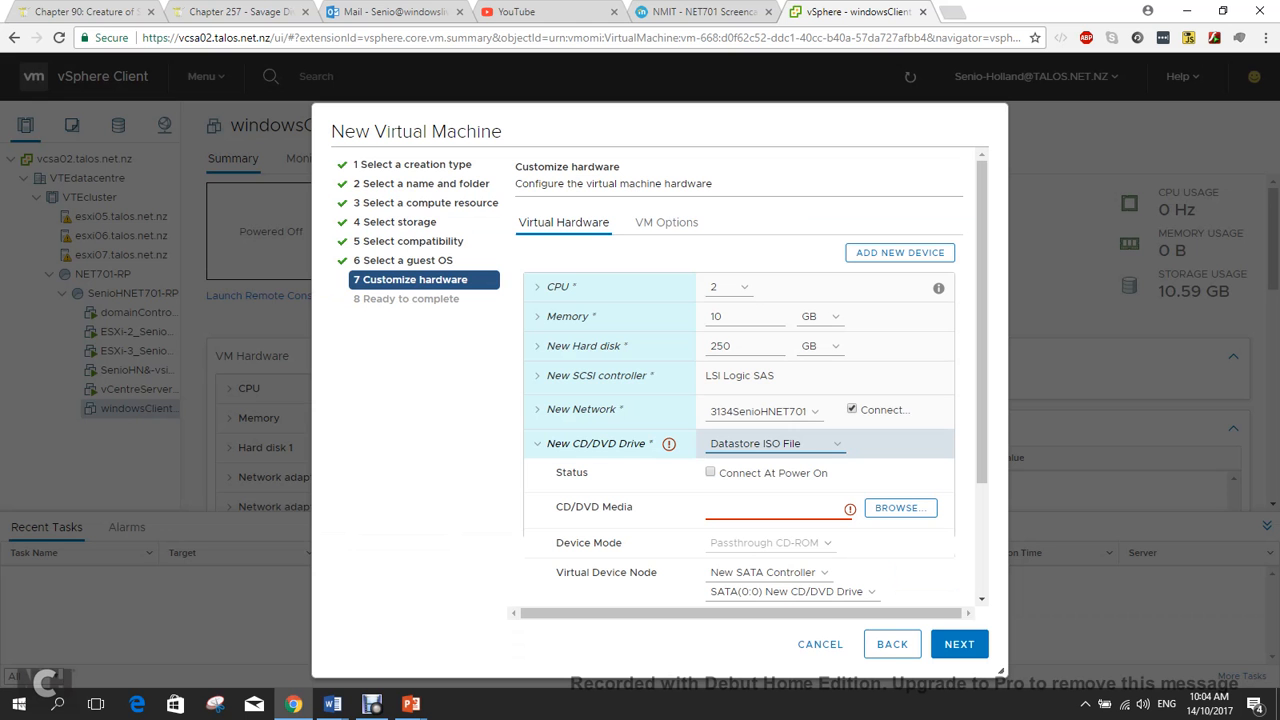
pyautogui.click(775, 443)
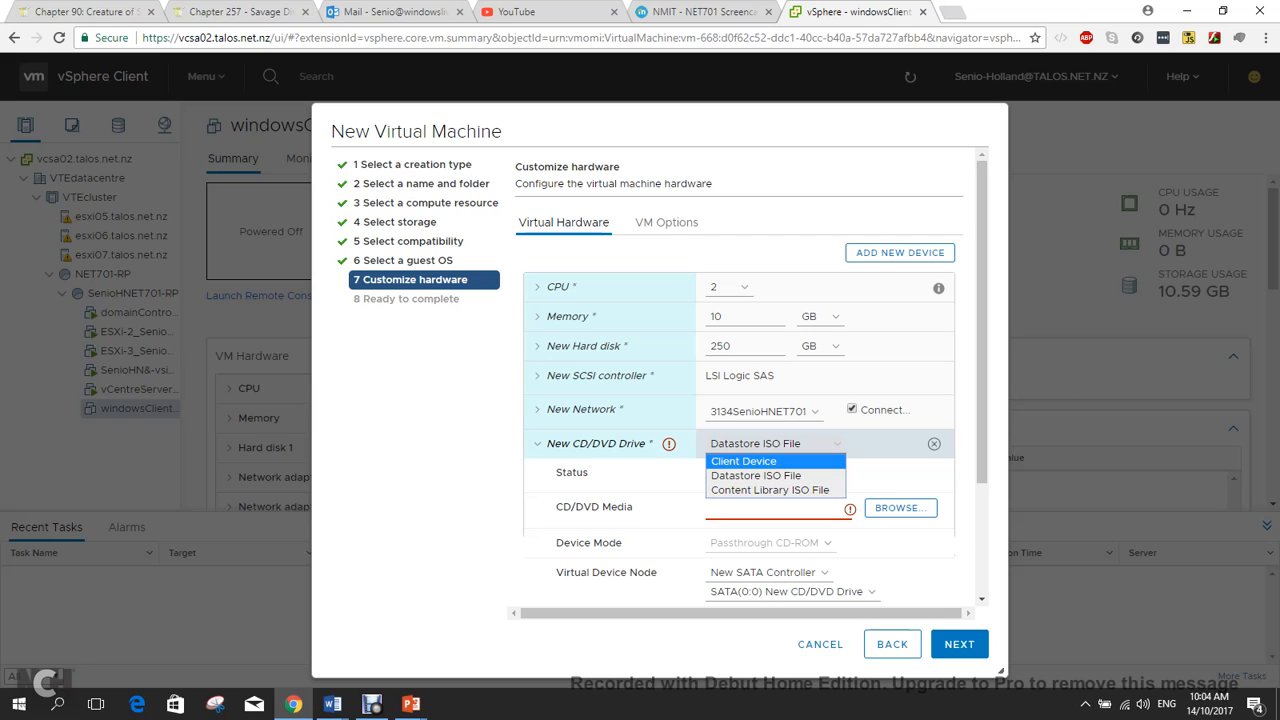
pyautogui.click(775, 461)
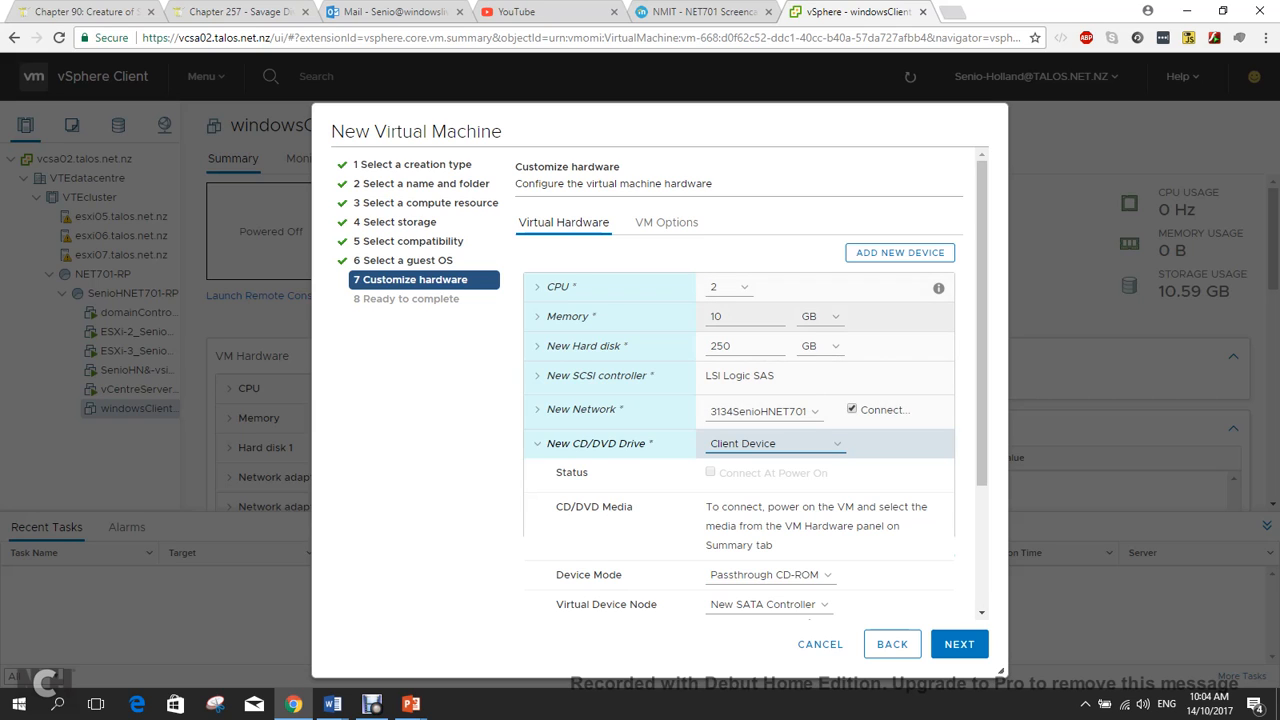
# Review the remaining virtual hardware and complete the wizard to create the virtual machine.
pyautogui.scroll(-3, 740, 400)
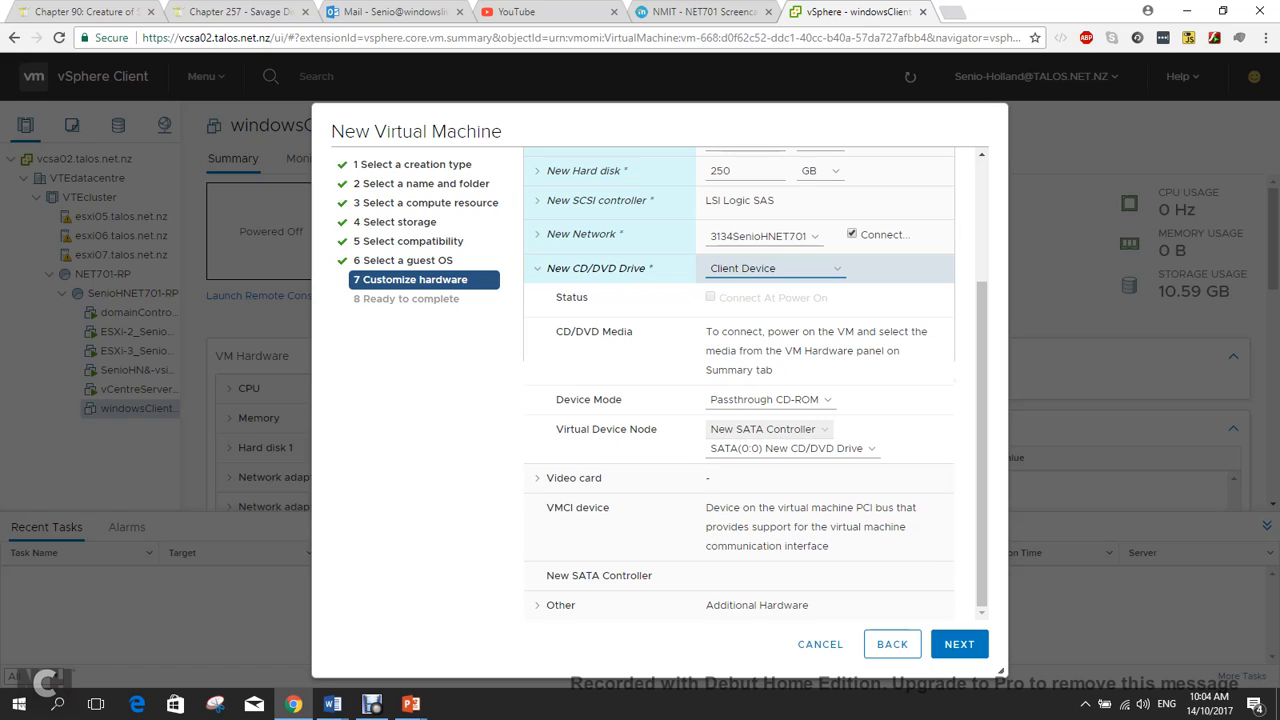
pyautogui.scroll(3, 740, 410)
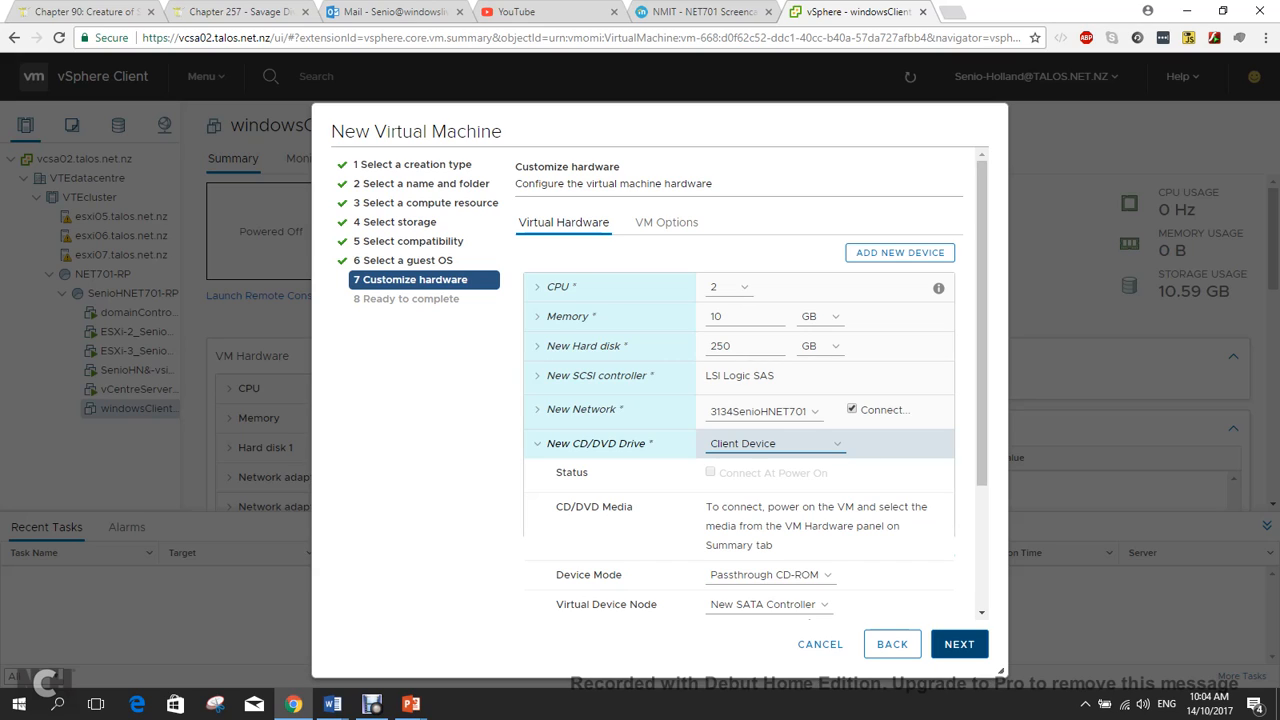
pyautogui.click(959, 644)
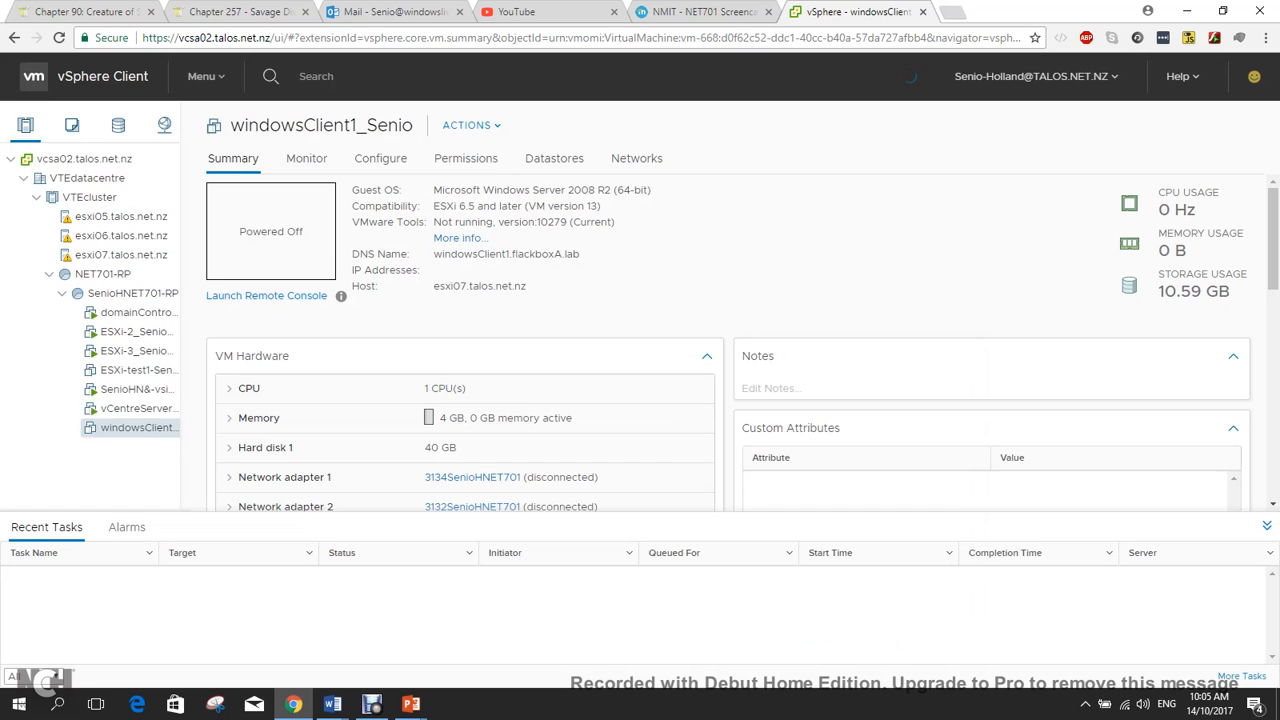
# Edit the settings of the new ESXi-test1 virtual machine and set CD/DVD drive 1 to Datastore ISO File.
pyautogui.click(138, 370)
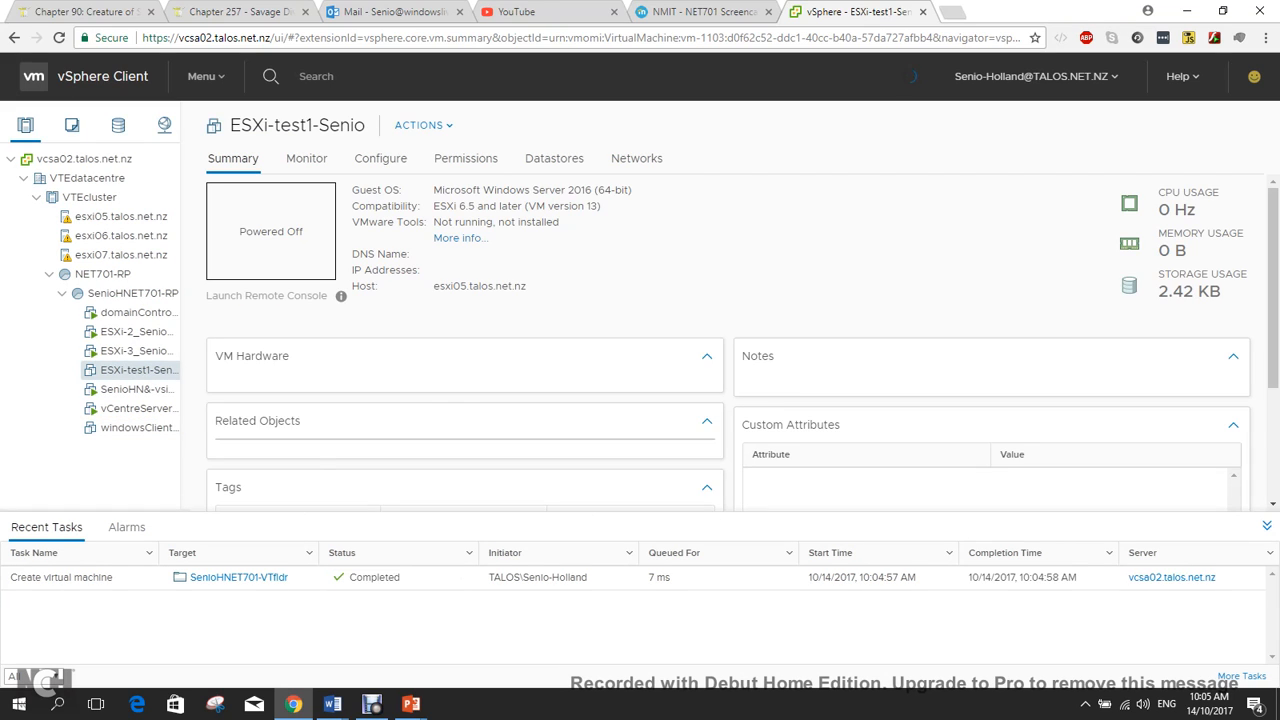
pyautogui.rightClick(138, 370)
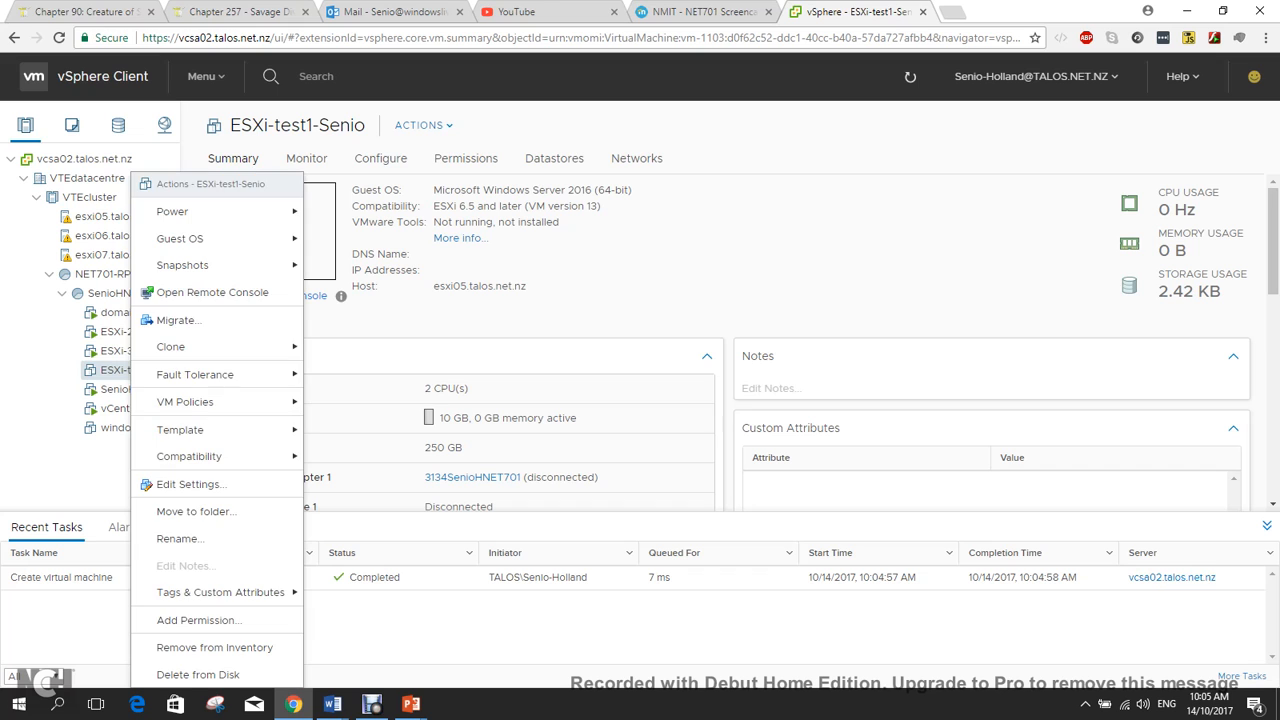
pyautogui.moveTo(200, 346)
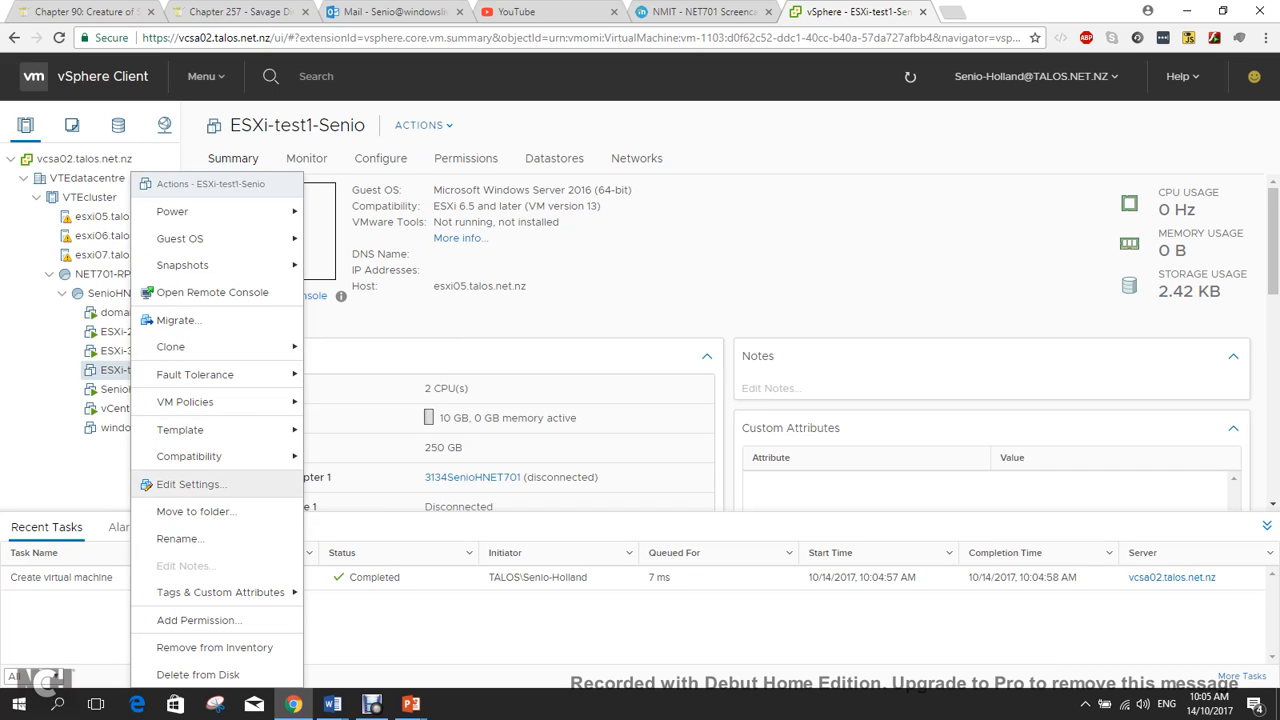
pyautogui.click(191, 484)
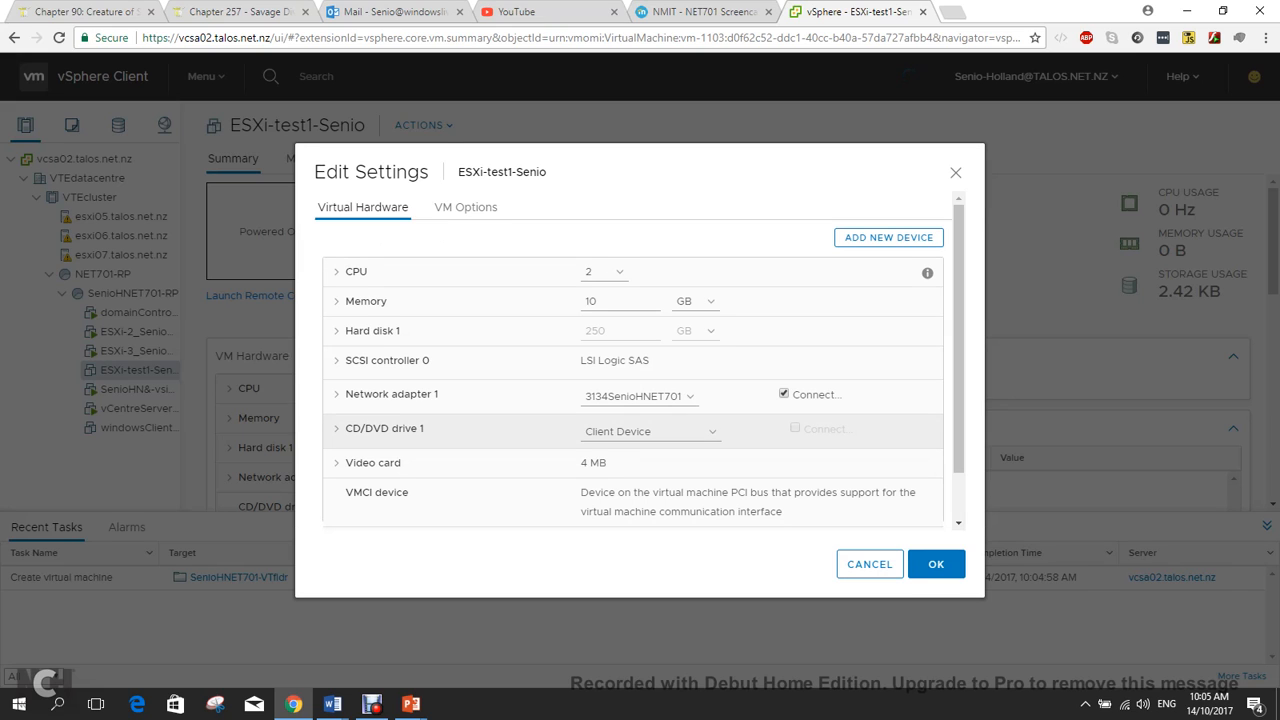
pyautogui.click(649, 431)
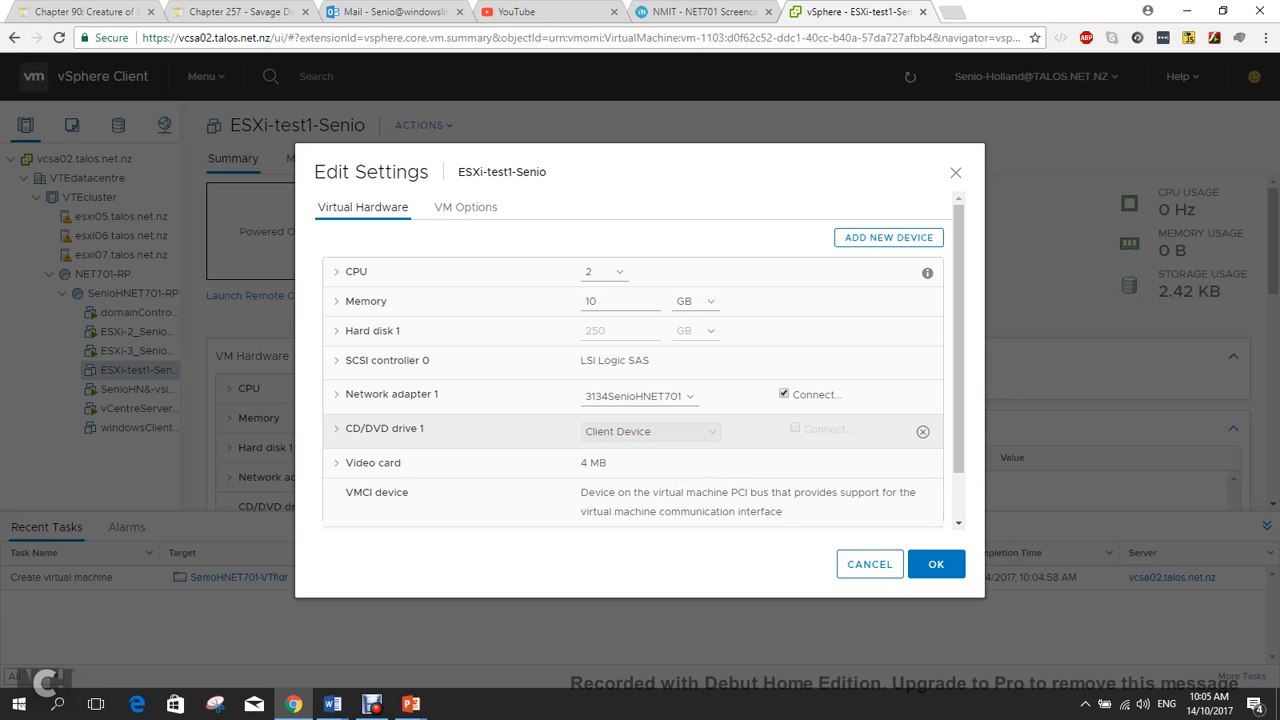
pyautogui.click(651, 463)
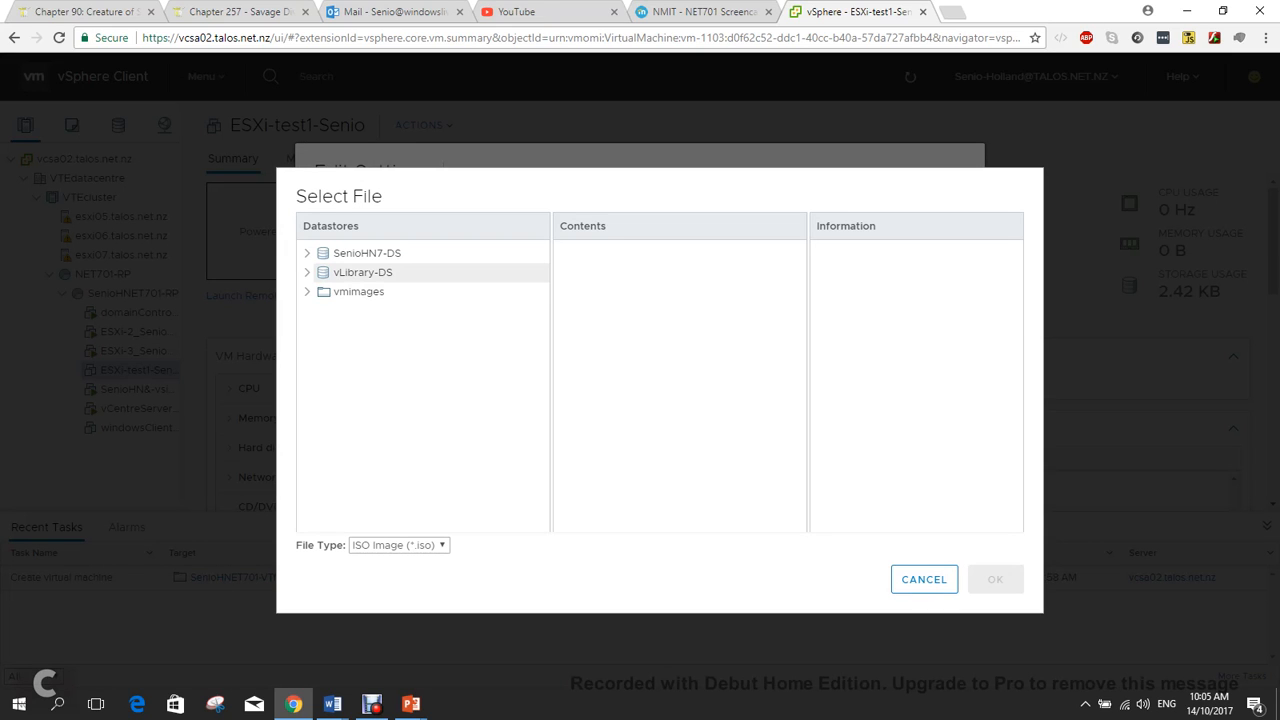
# Load VMware-VMvisor-Installer-6.5.0.update01-5969303.x86_64.iso from NET701/vSphereHypervisor on vLibrary-DS, set the CD/DVD drive to connect, and save the settings.
pyautogui.click(362, 272)
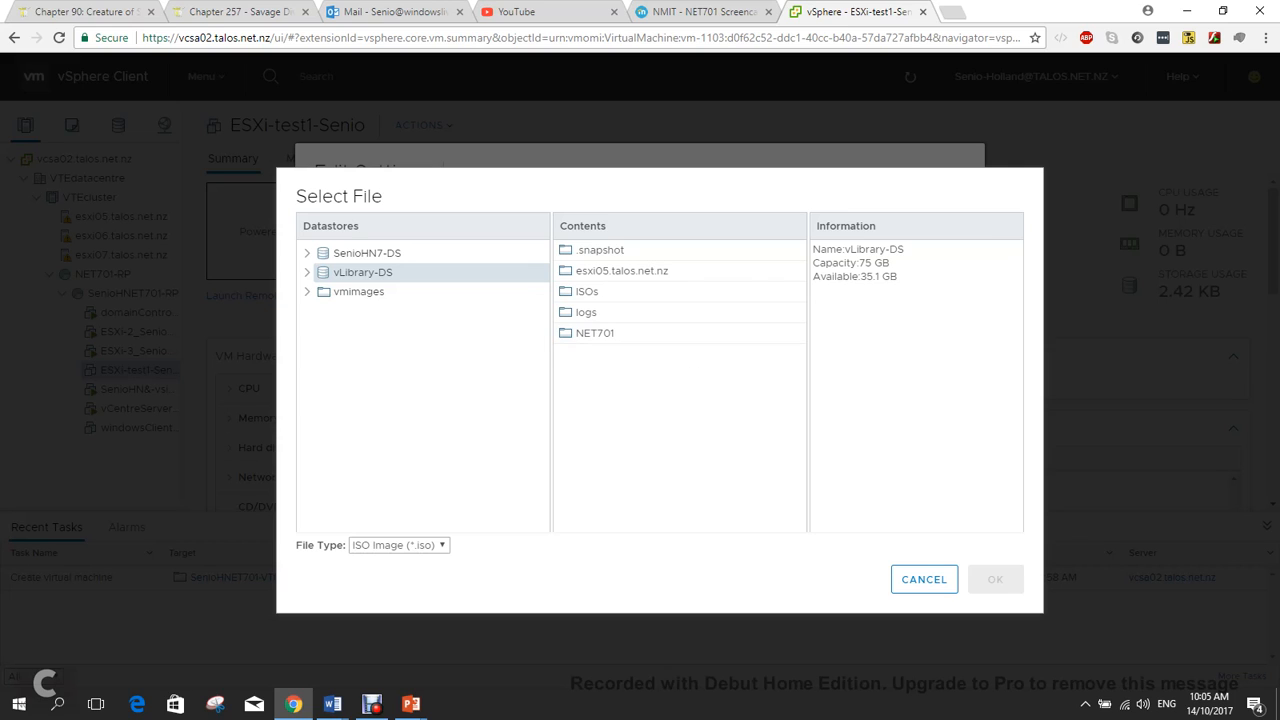
pyautogui.click(594, 333)
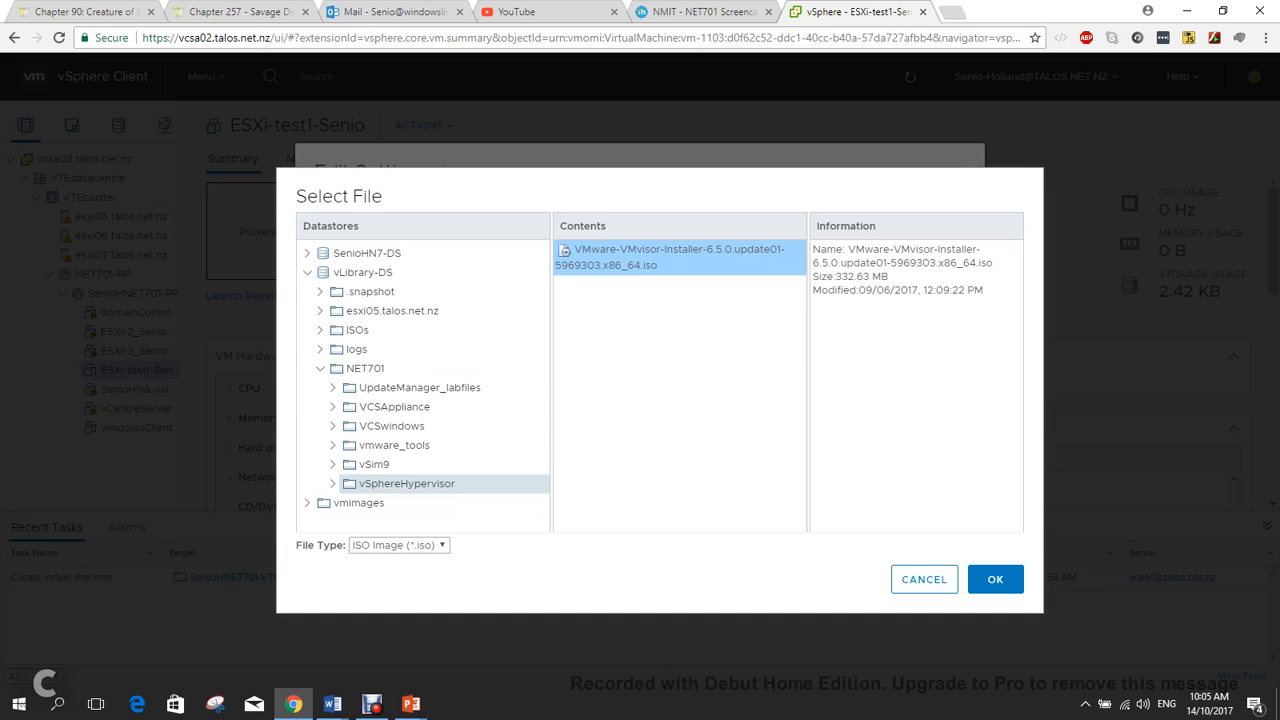
pyautogui.click(995, 579)
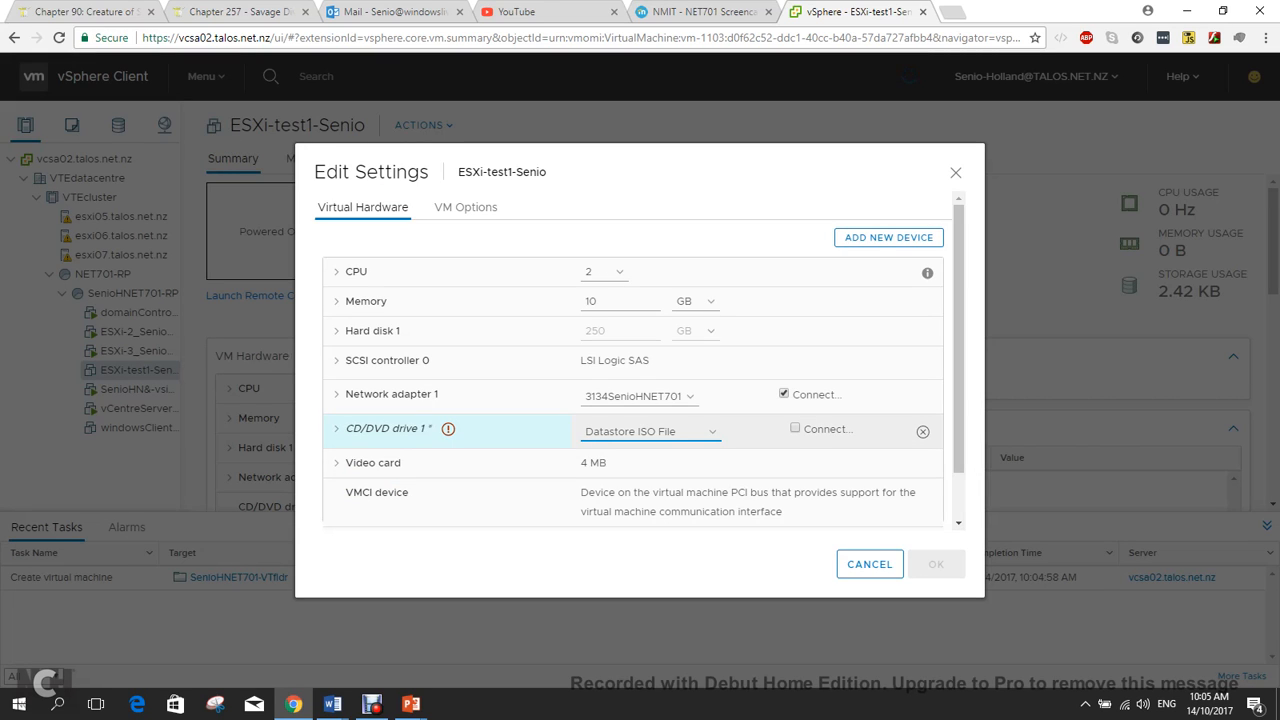
pyautogui.click(795, 428)
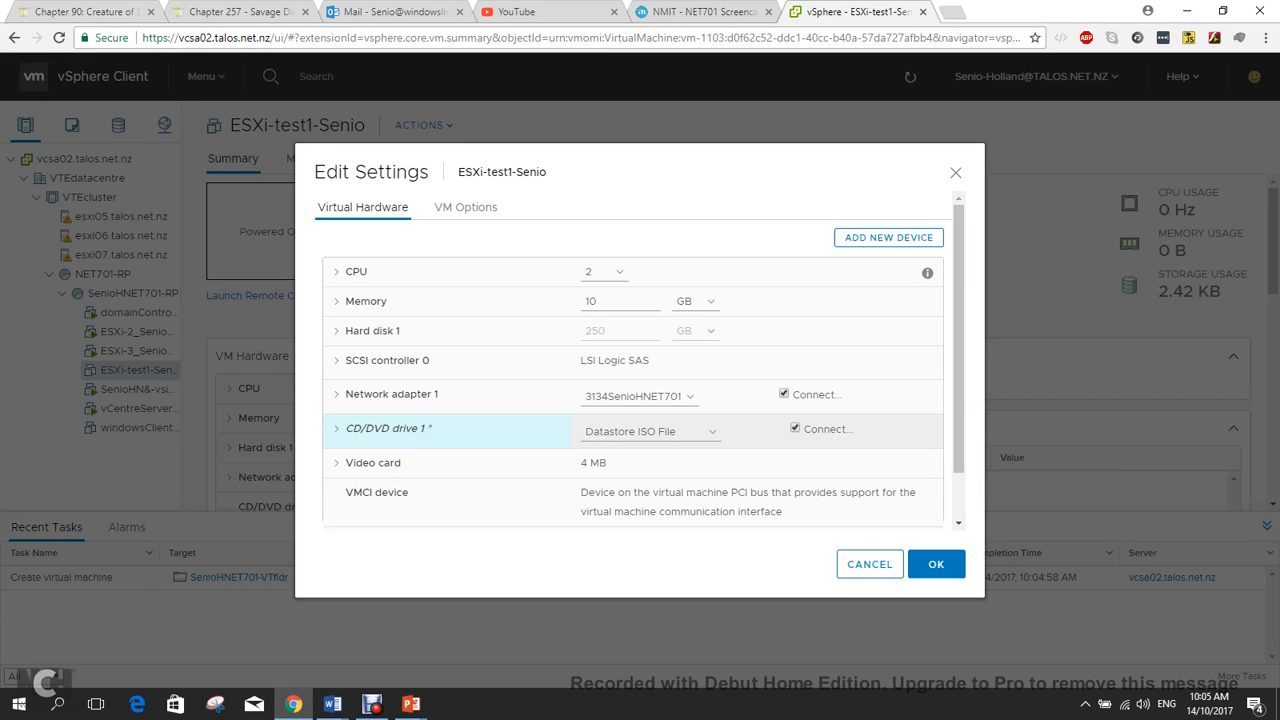
pyautogui.click(936, 564)
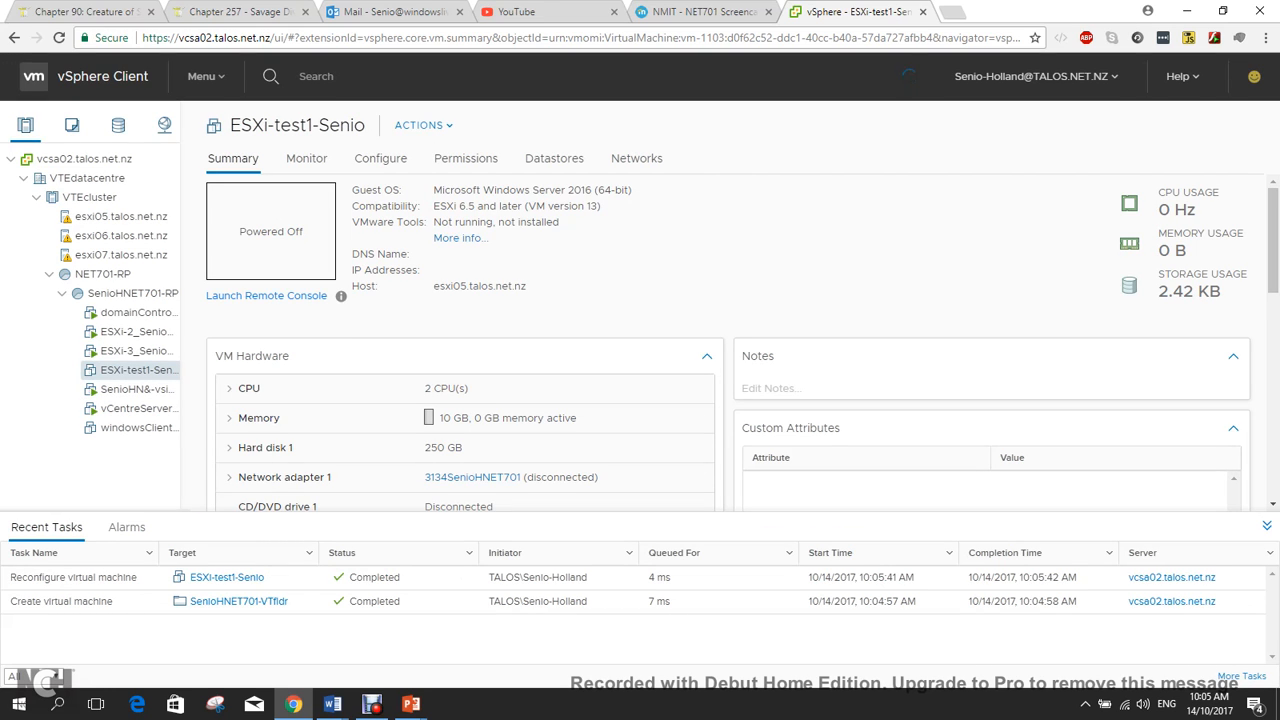
# Power on the ESXi-test1 virtual machine and open its web console to load the ESXi installer.
pyautogui.rightClick(140, 370)
pyautogui.moveTo(200, 212)
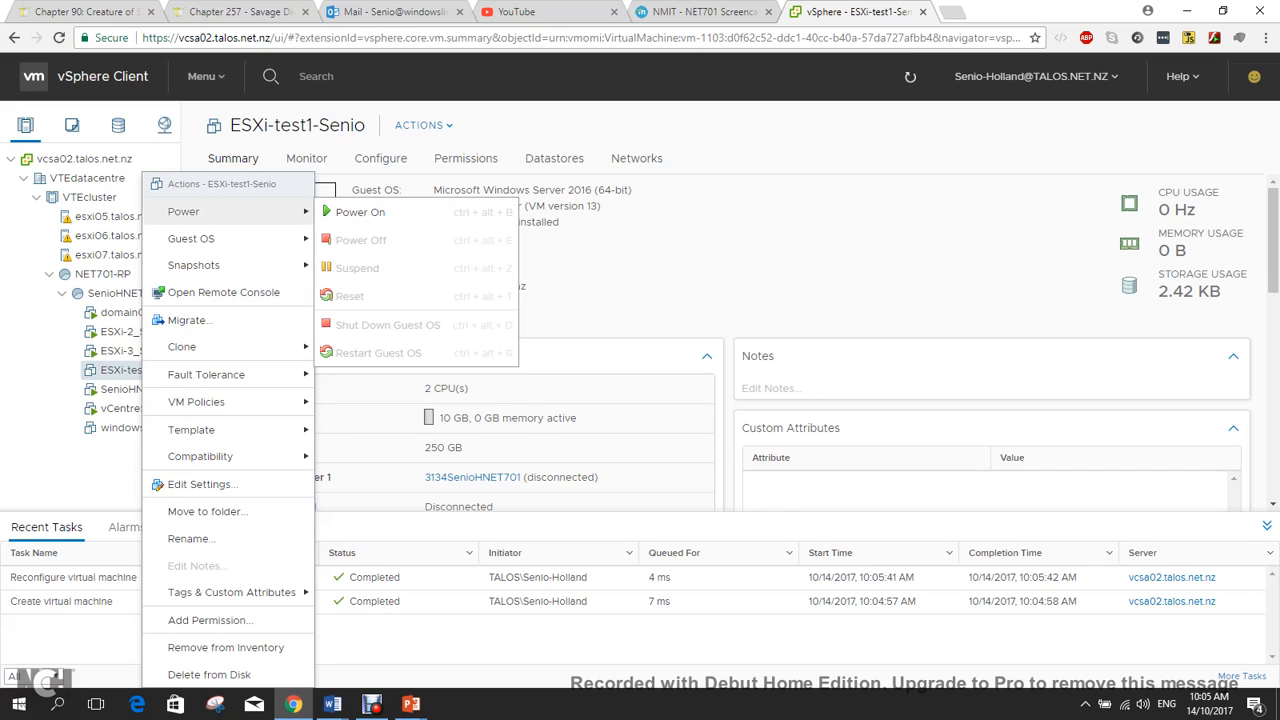
pyautogui.click(360, 212)
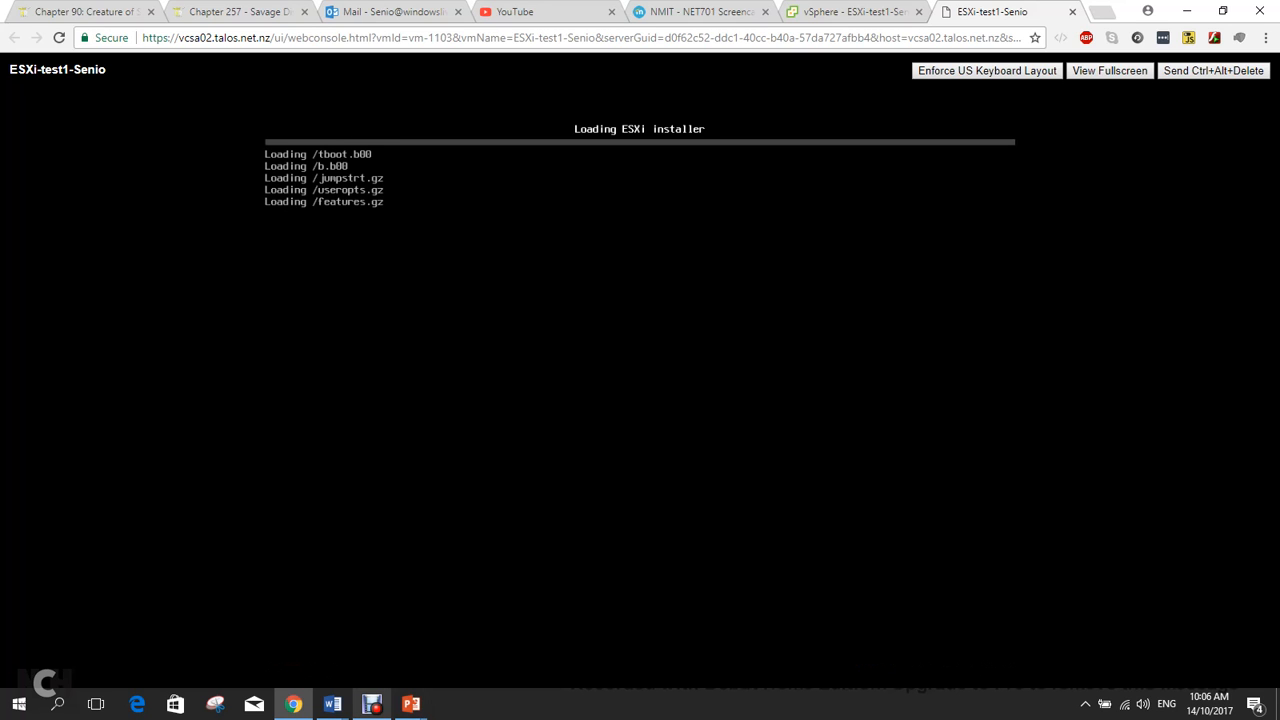
pyautogui.click(372, 704)
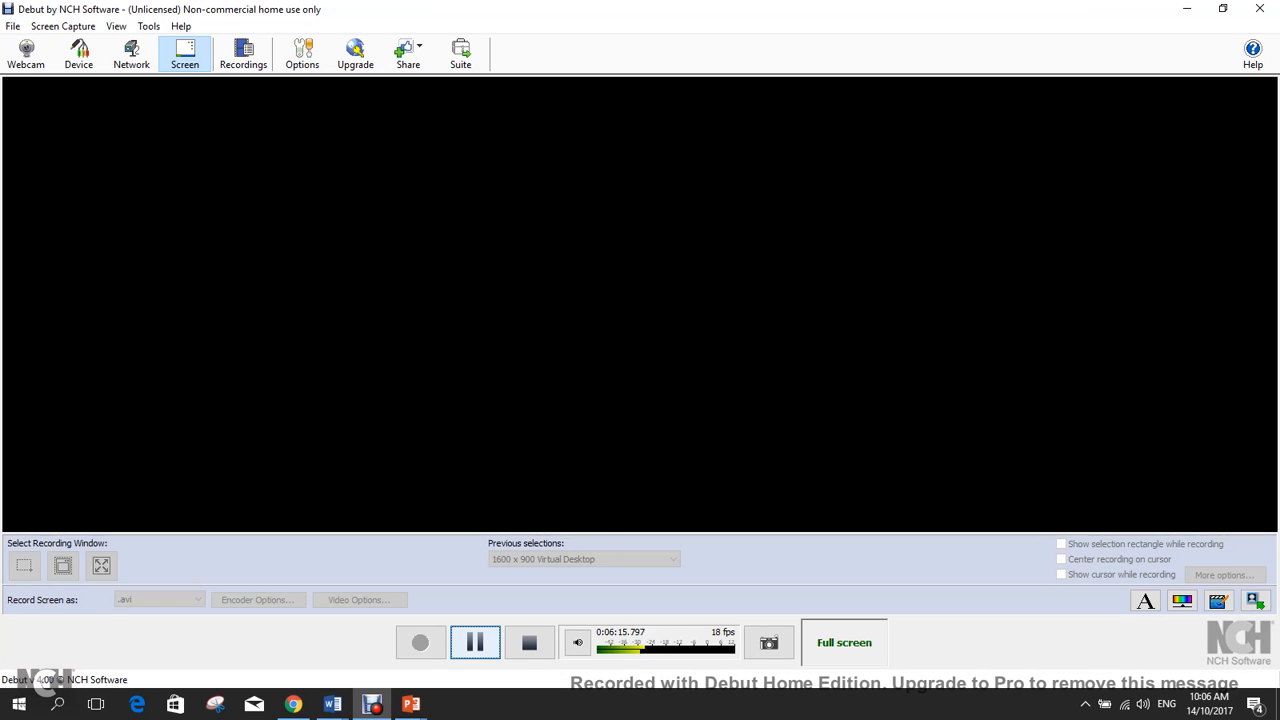
pyautogui.click(475, 642)
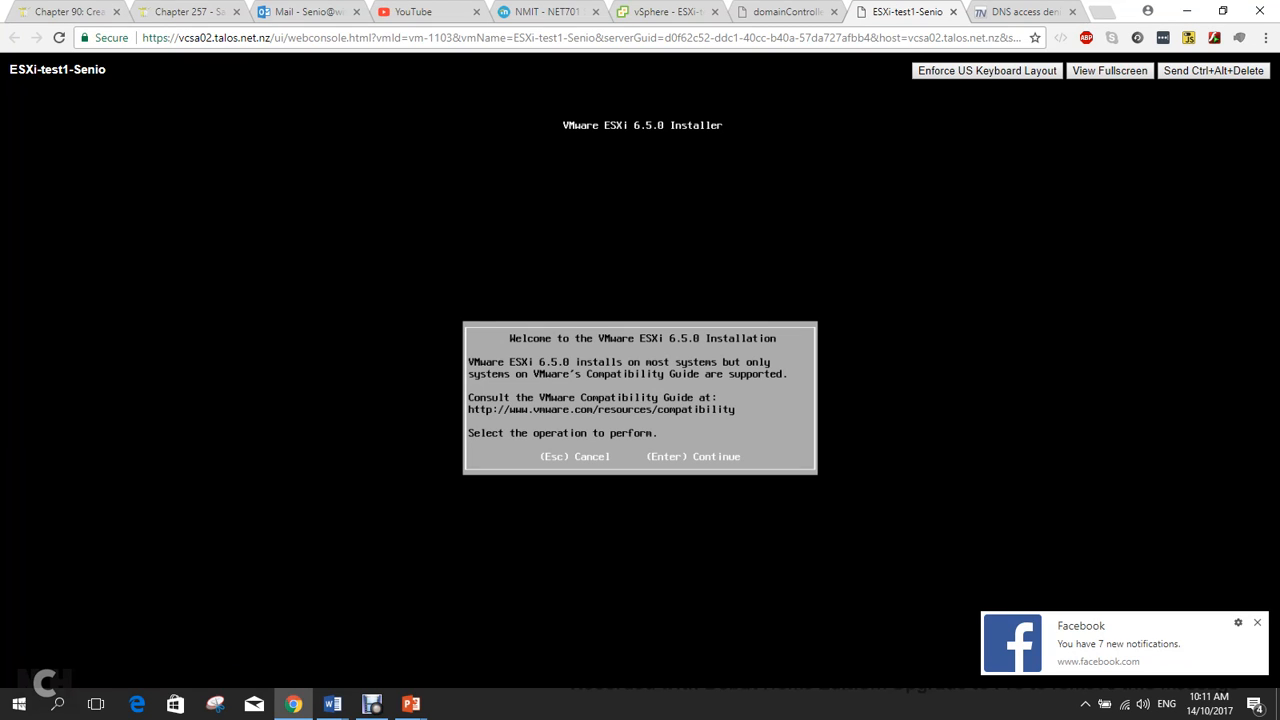
# Accept the VMware ESXi 6.5.0 license agreement and continue with the preselected disk and the US Default keyboard layout.
pyautogui.press('Return')
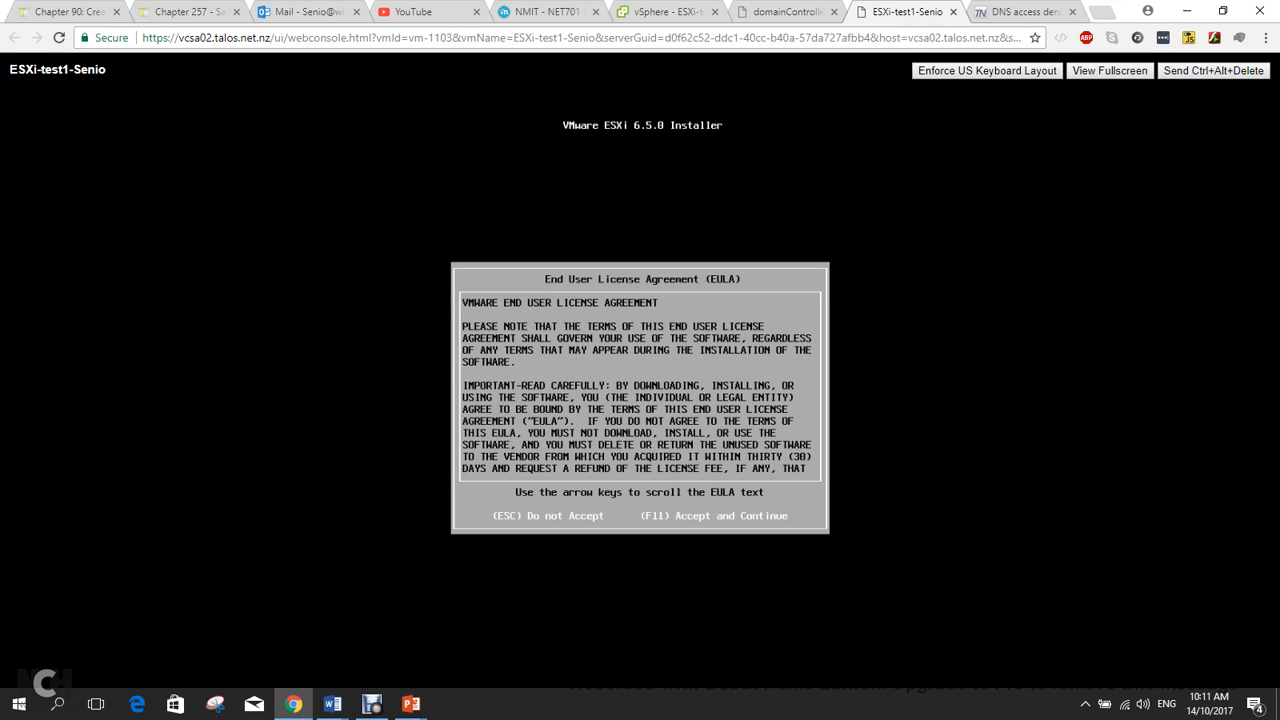
pyautogui.press('F11')
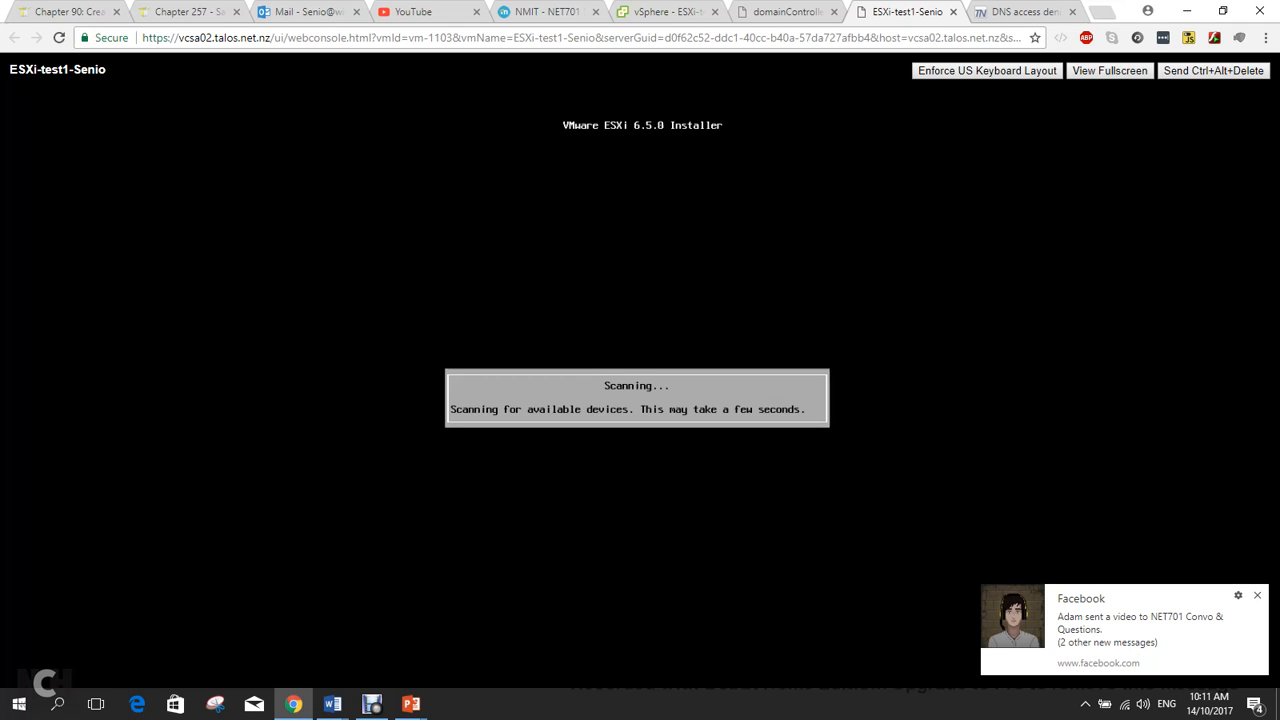
pyautogui.press('Return')
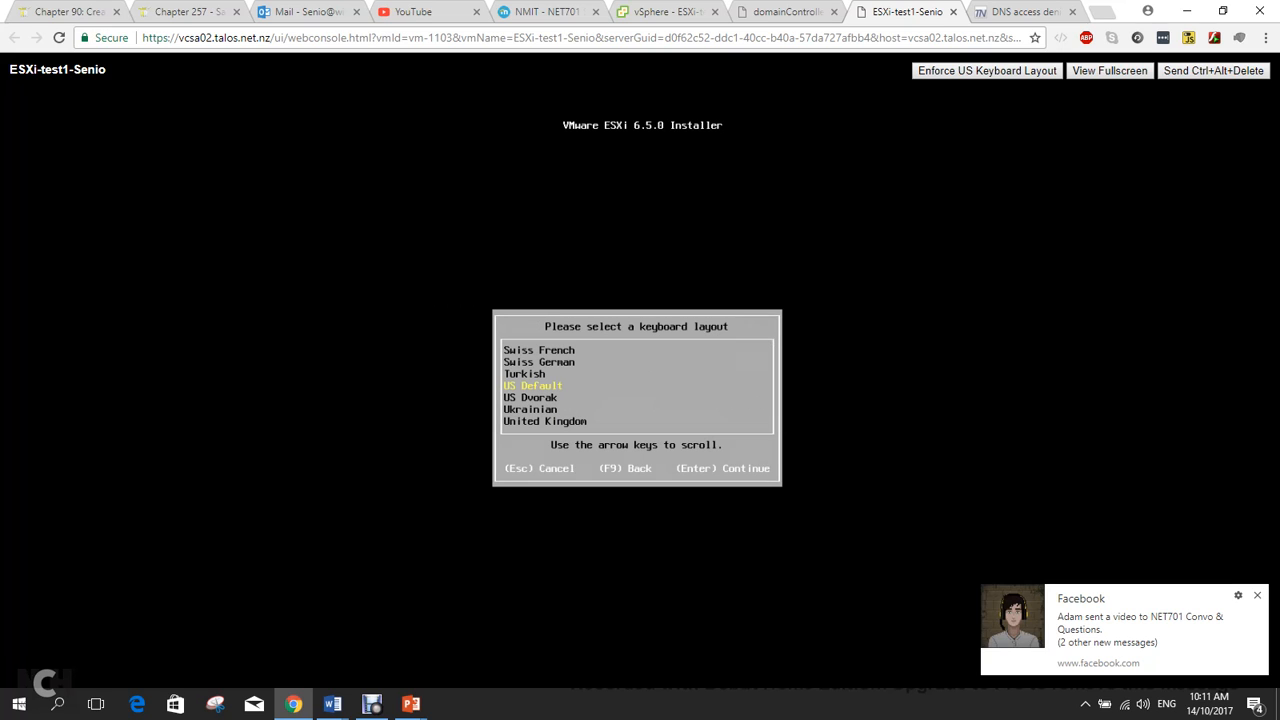
pyautogui.press('Return')
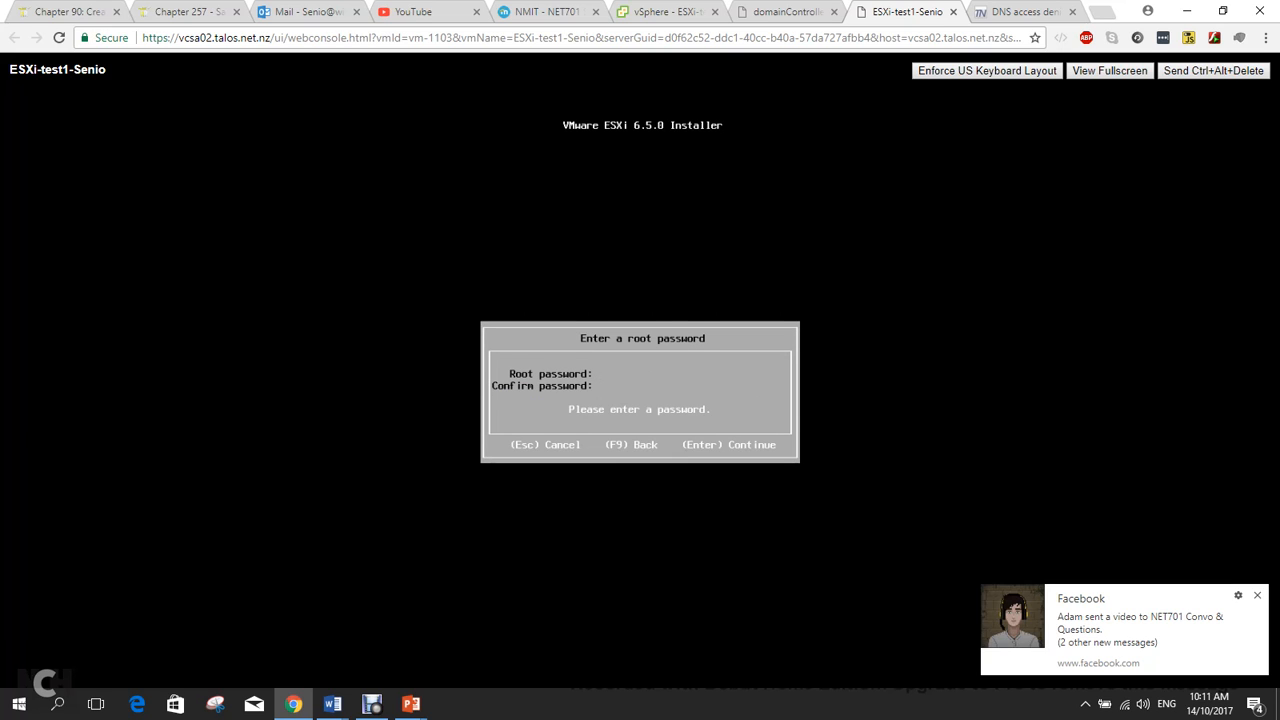
# Enter and confirm the root password in the ESXi installer, and continue to the system scan.
pyautogui.write('*****')
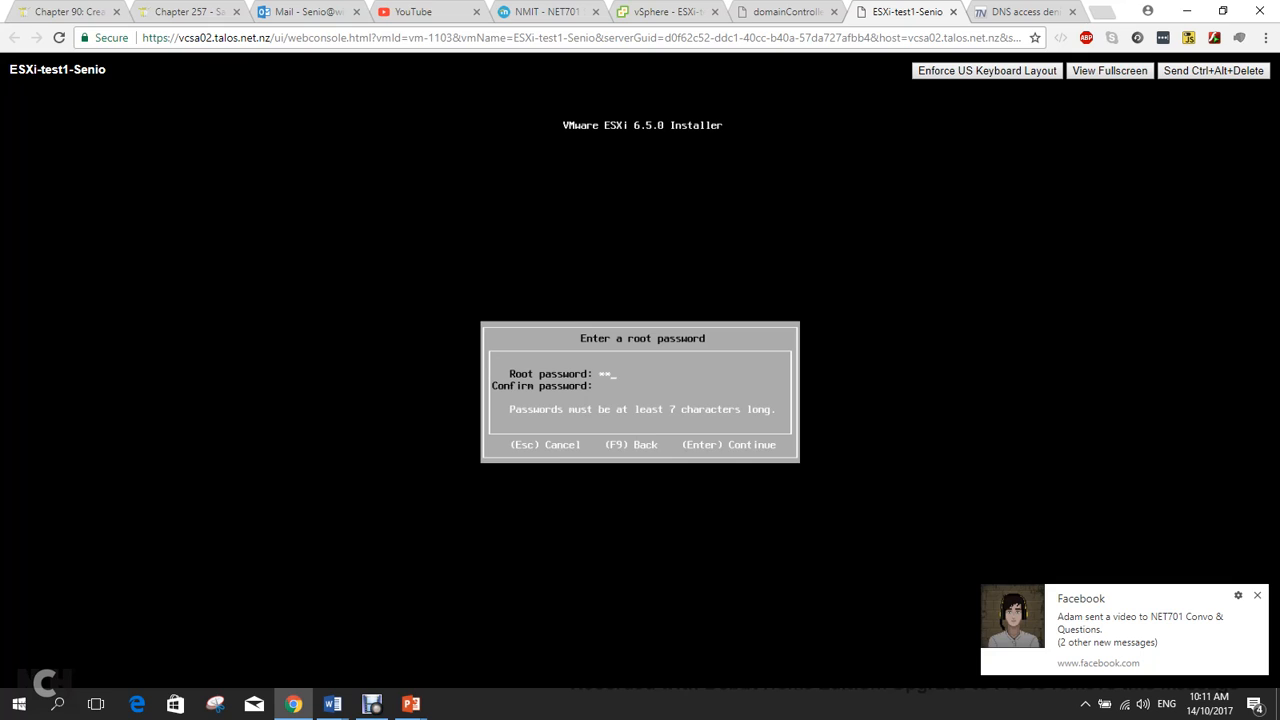
pyautogui.write('****')
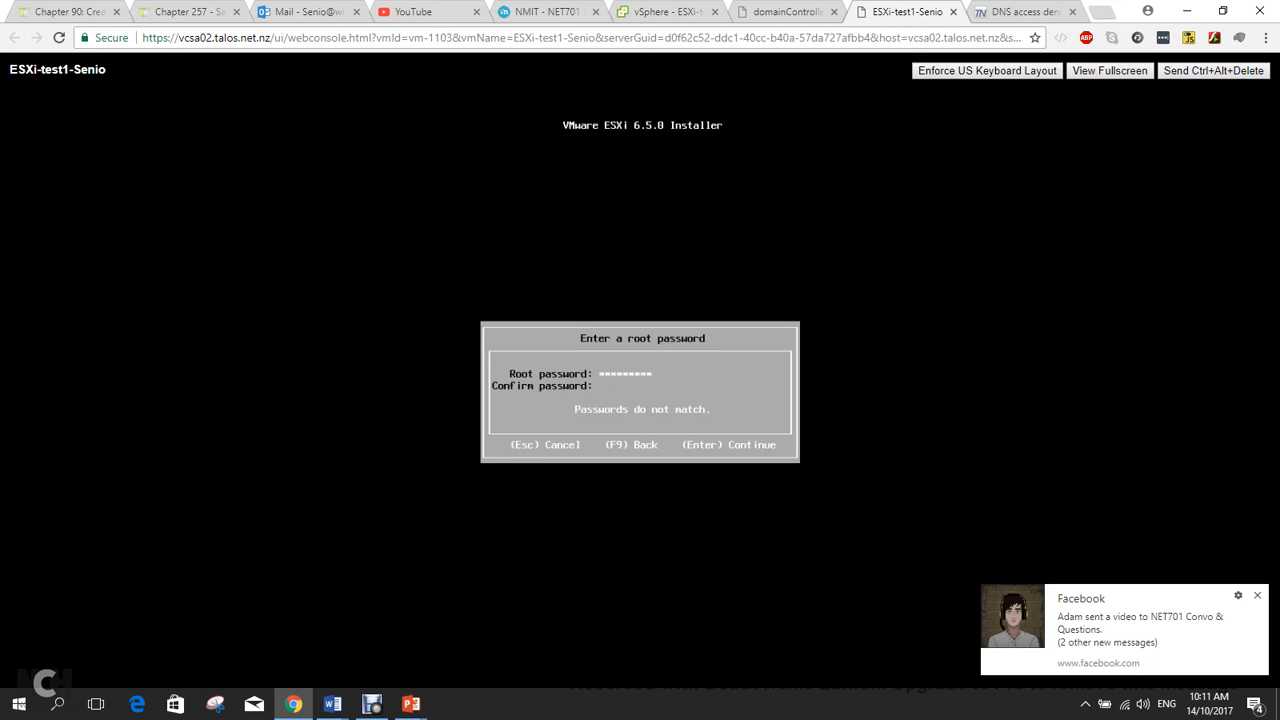
pyautogui.write('*********')
pyautogui.press('Return')
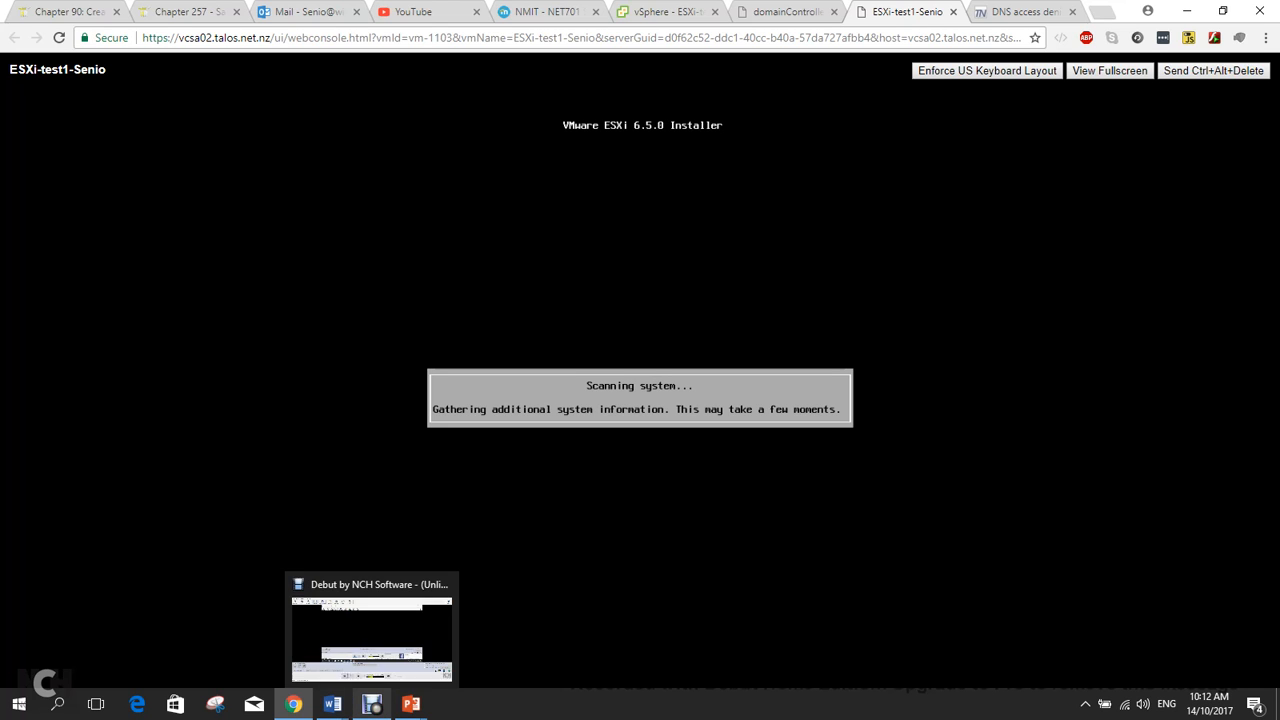
pyautogui.click(372, 704)
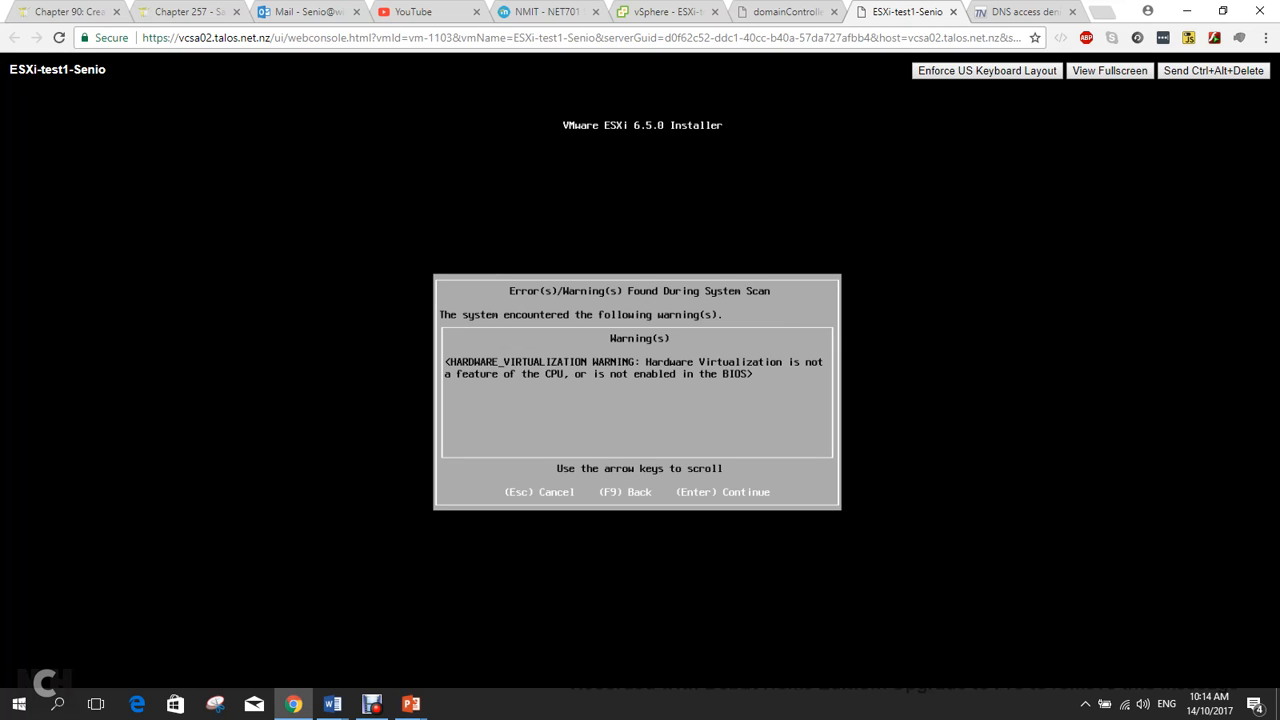
# Examine the Hardware virtualization option in the CPU settings of ESXi-test1 in vSphere, and close the settings without changes.
pyautogui.click(660, 11)
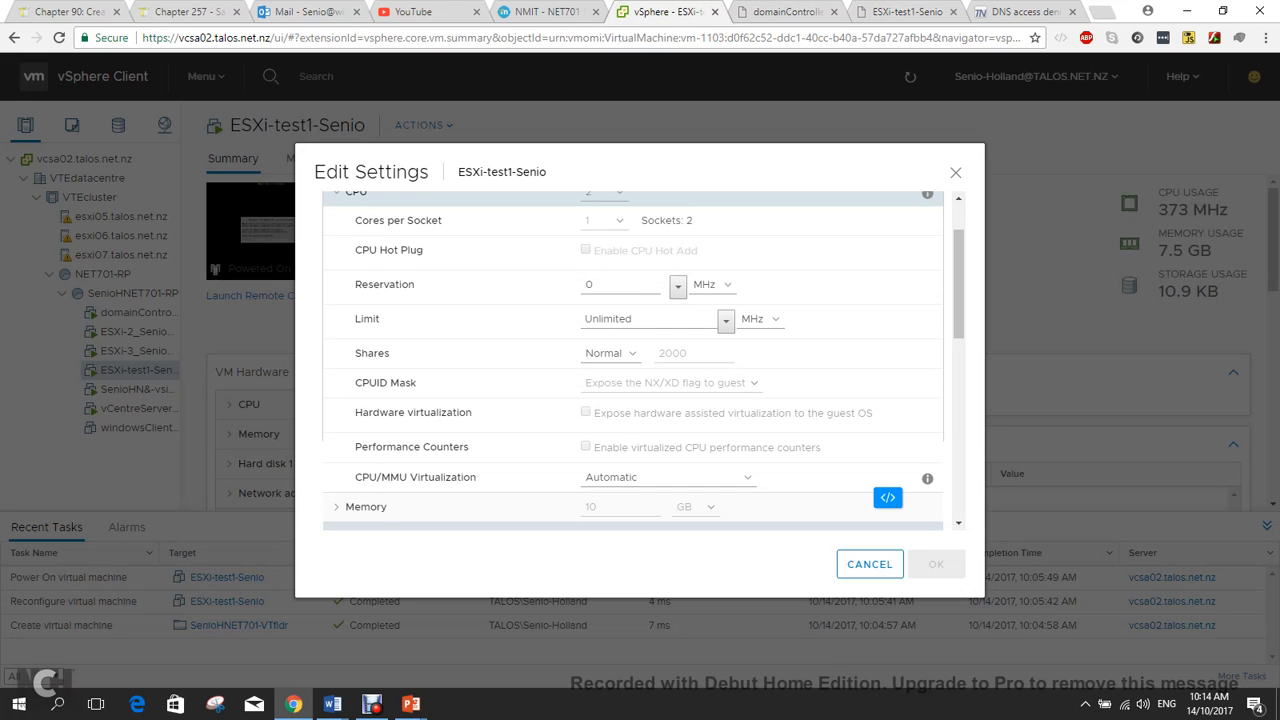
pyautogui.scroll(1, 632, 360)
pyautogui.click(955, 172)
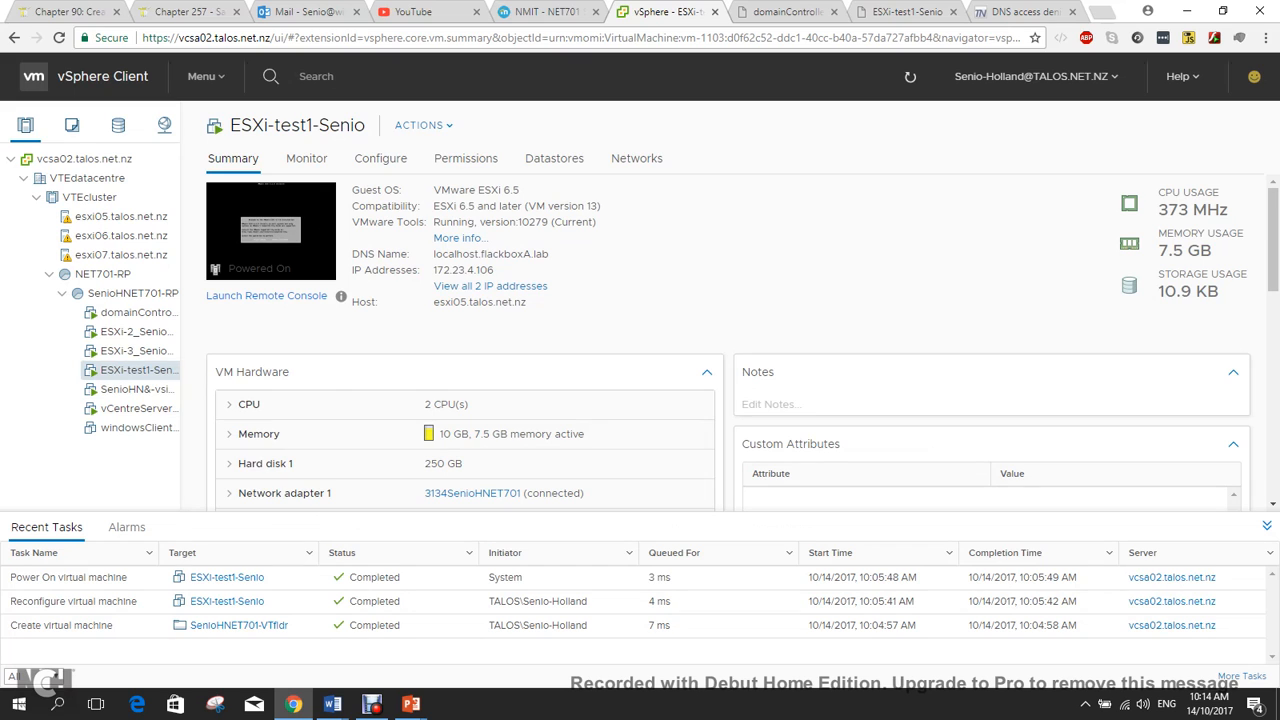
pyautogui.rightClick(158, 369)
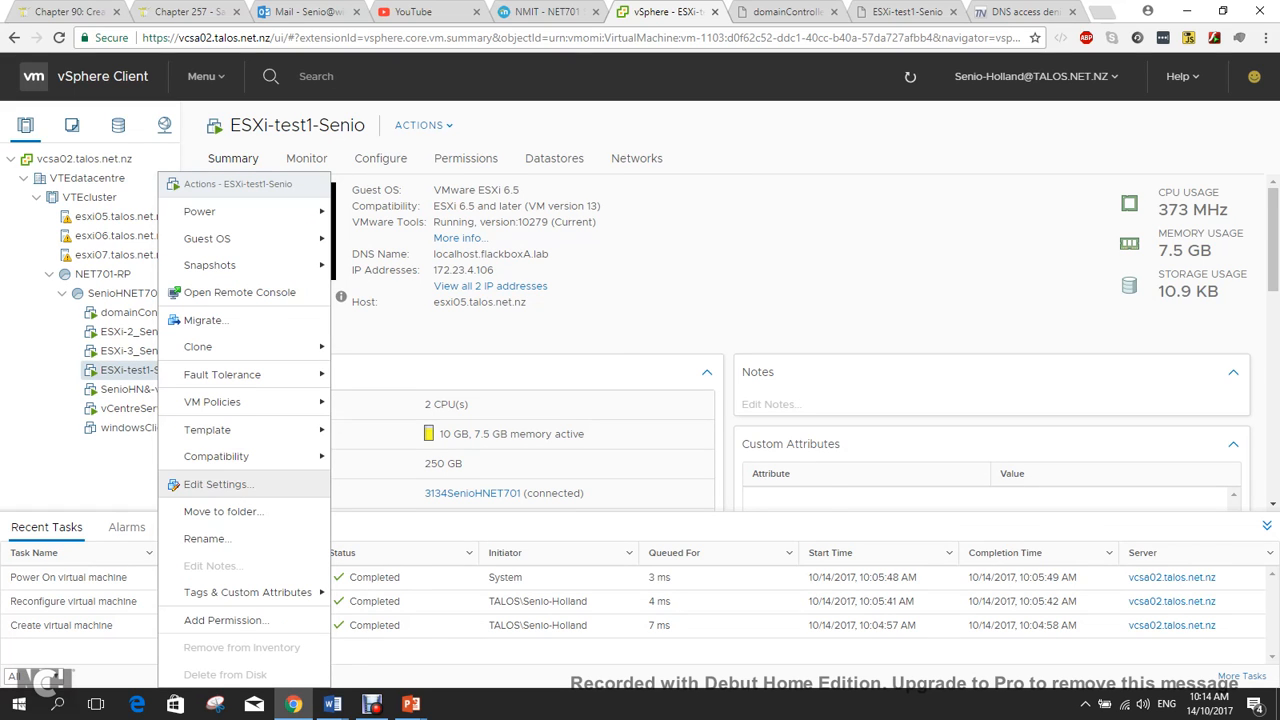
pyautogui.click(217, 484)
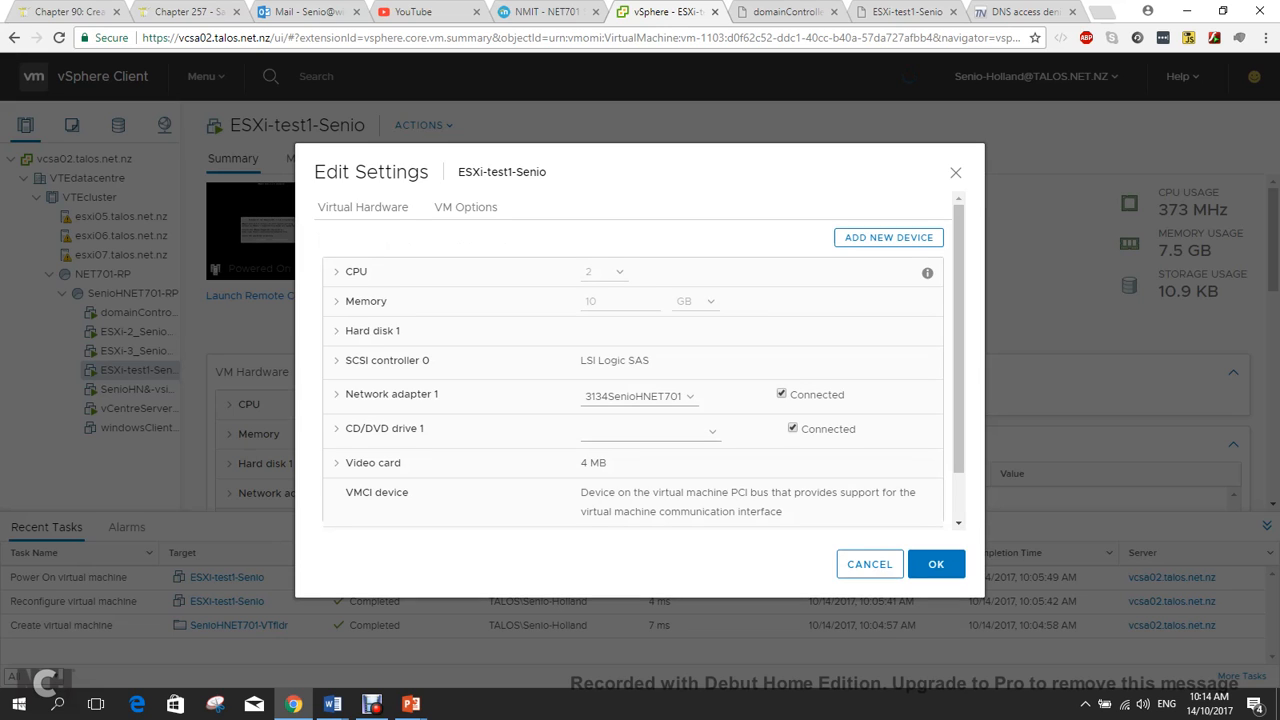
pyautogui.scroll(-3, 640, 380)
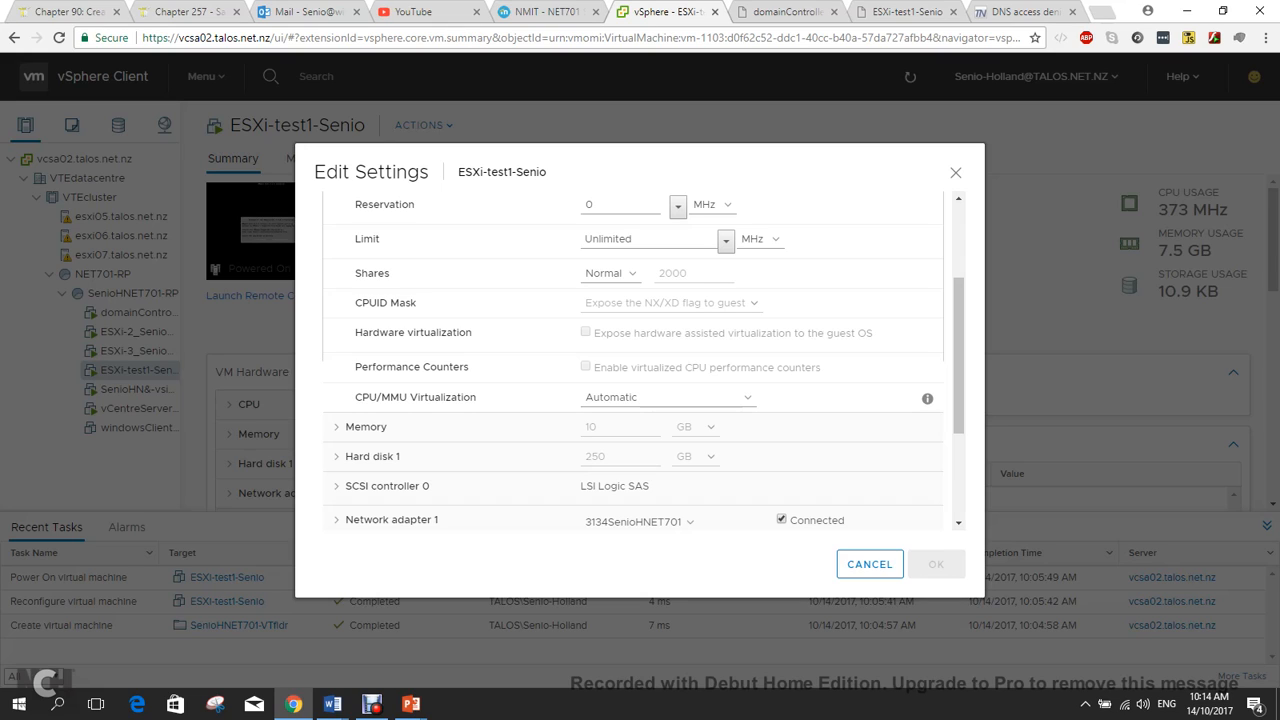
pyautogui.moveTo(873, 333); pyautogui.dragTo(593, 333)
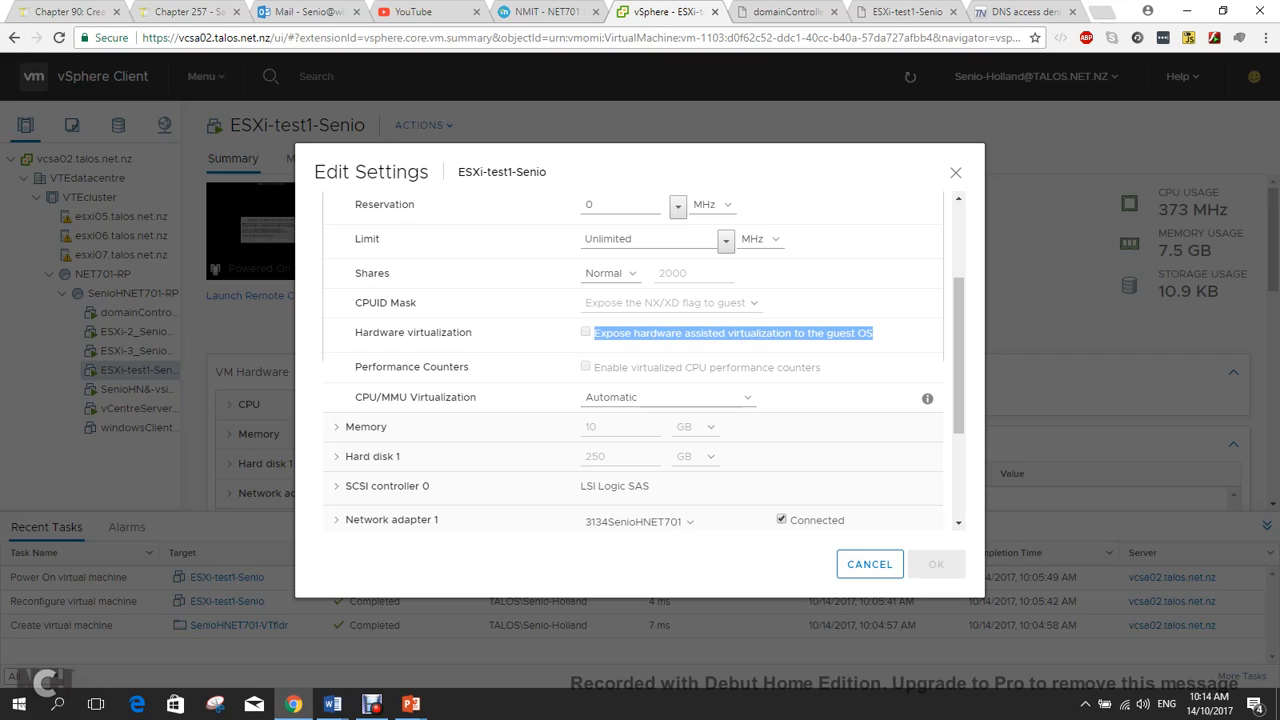
pyautogui.click(594, 333)
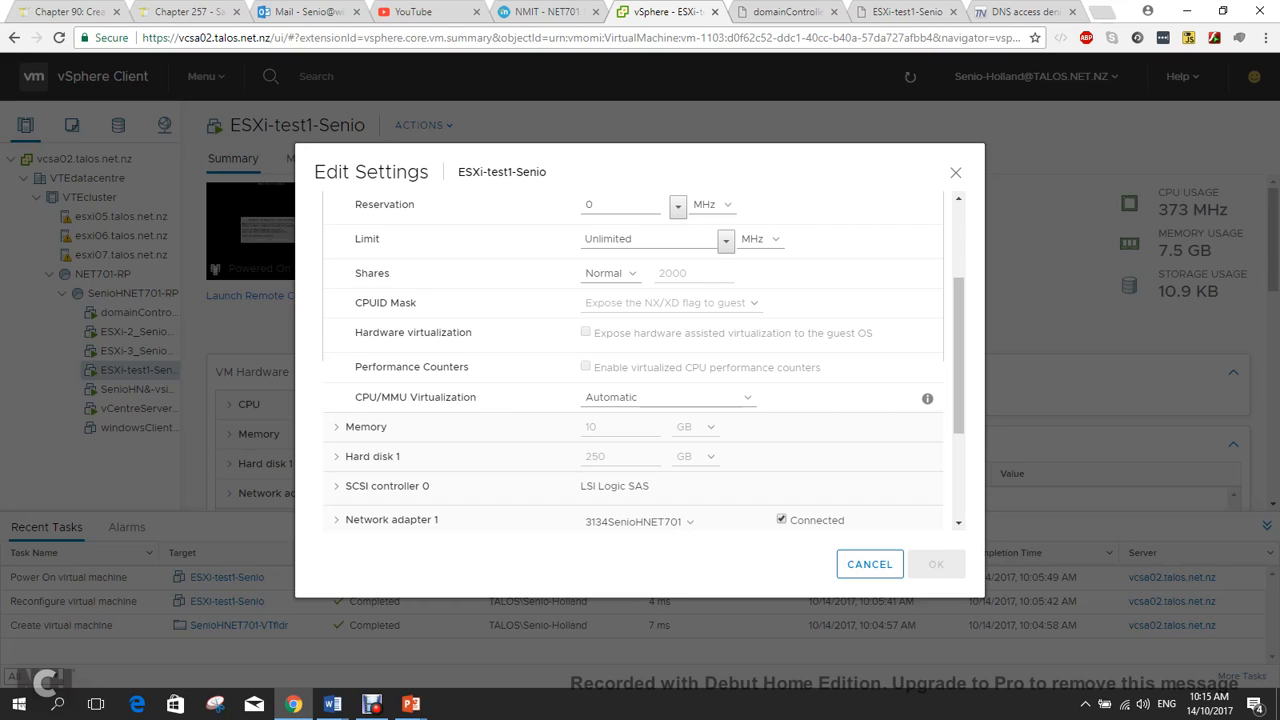
pyautogui.moveTo(355, 332); pyautogui.dragTo(872, 333)
pyautogui.click(872, 333)
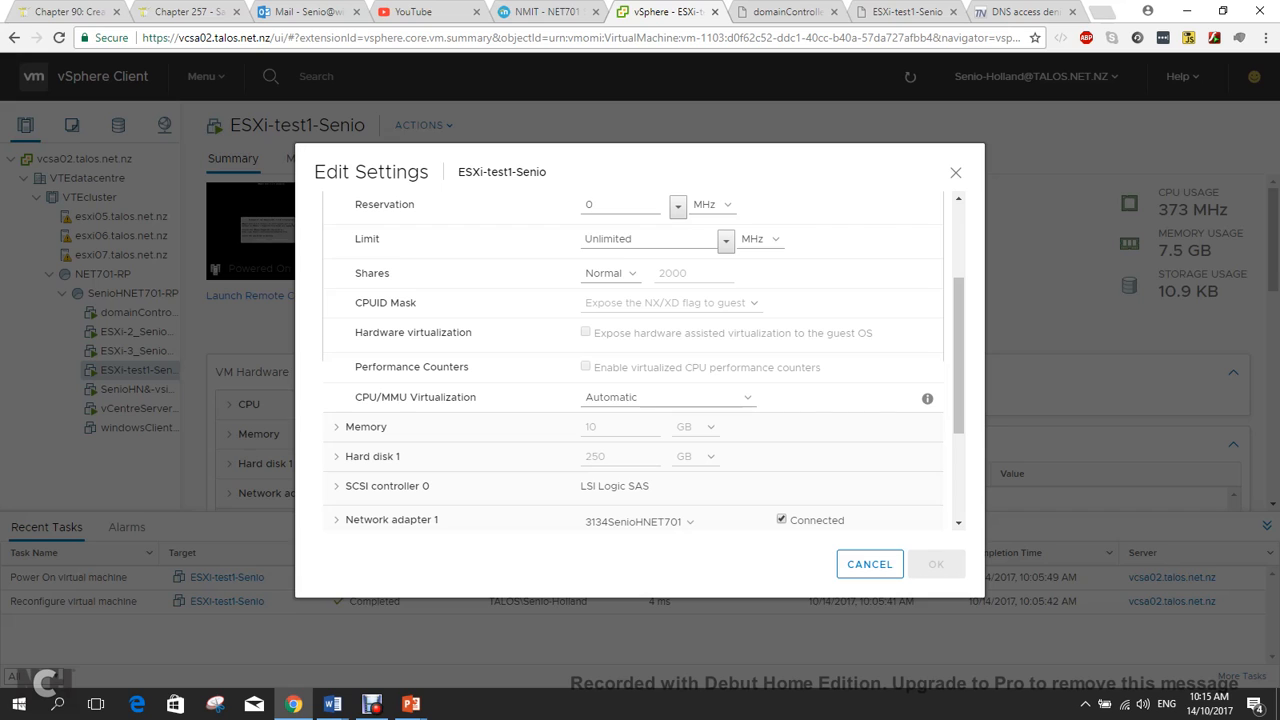
pyautogui.moveTo(373, 332); pyautogui.dragTo(874, 333)
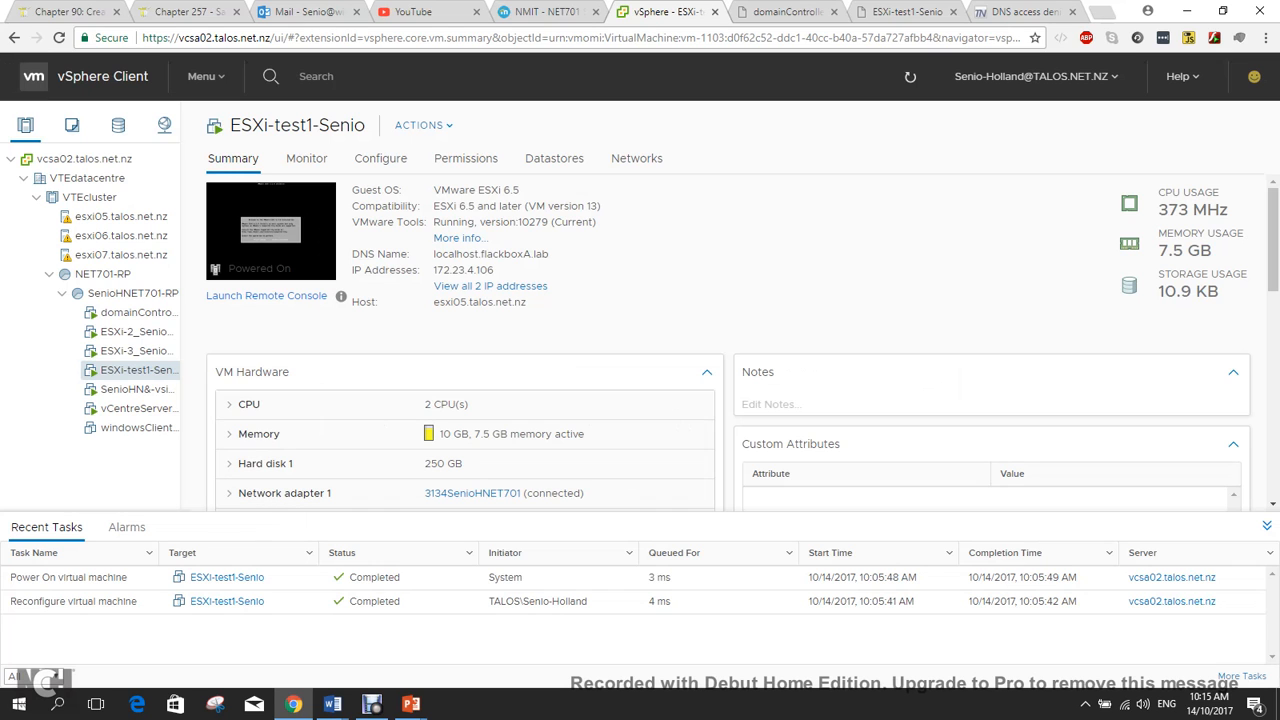
pyautogui.click(955, 172)
# Return to the ESXi-test1 console, continue past the hardware virtualization warning, and install ESXi 6.5.0 on disk mpx.vmhba1:C0:T0:L0.
pyautogui.click(905, 11)
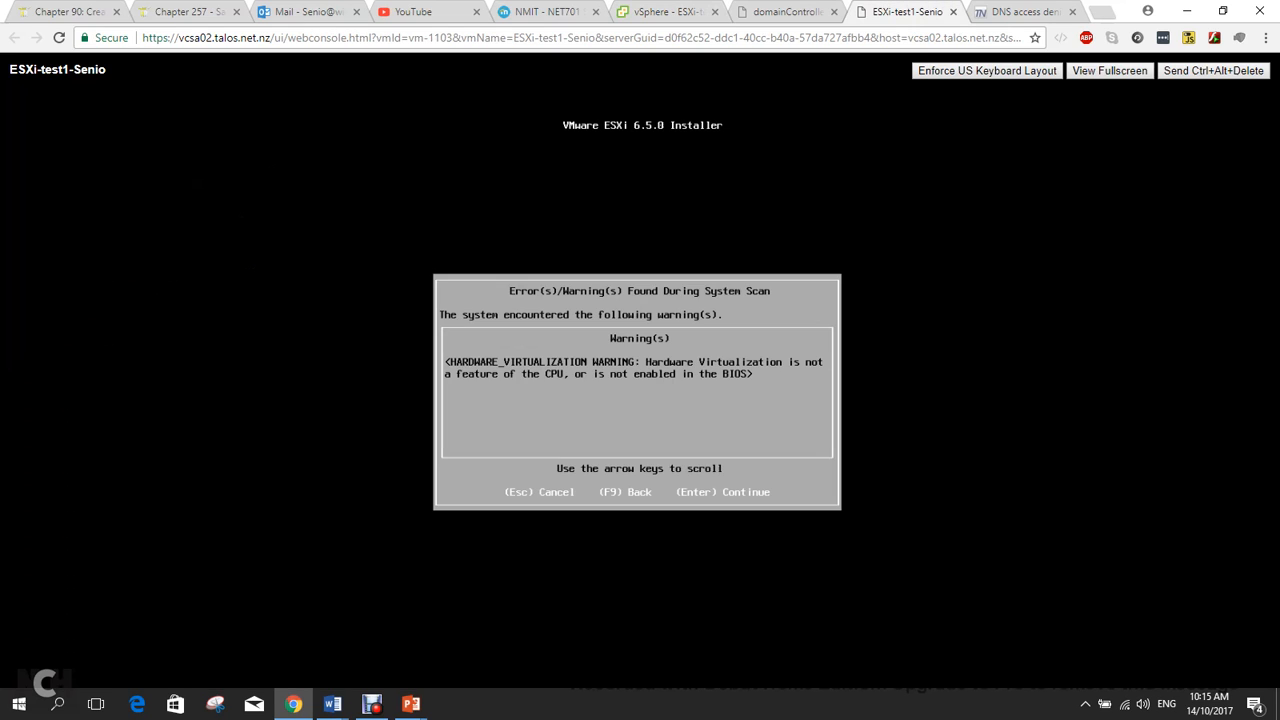
pyautogui.press('Return')
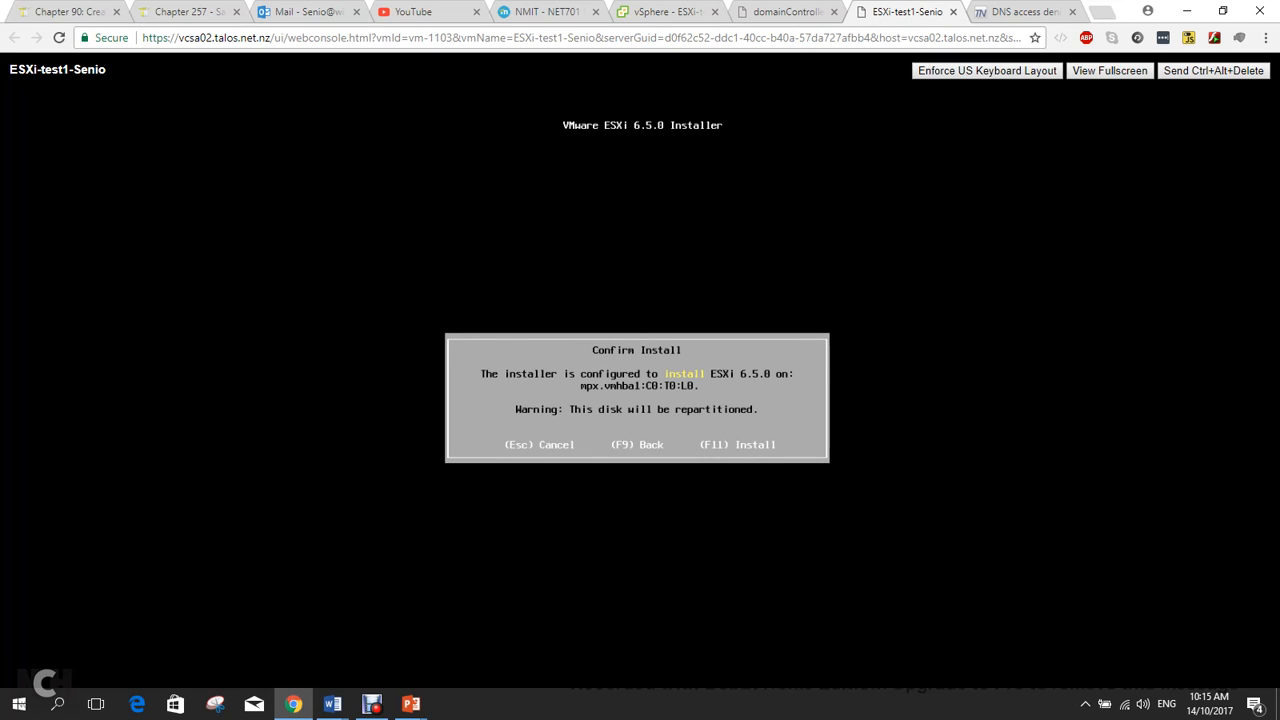
pyautogui.press('F11')
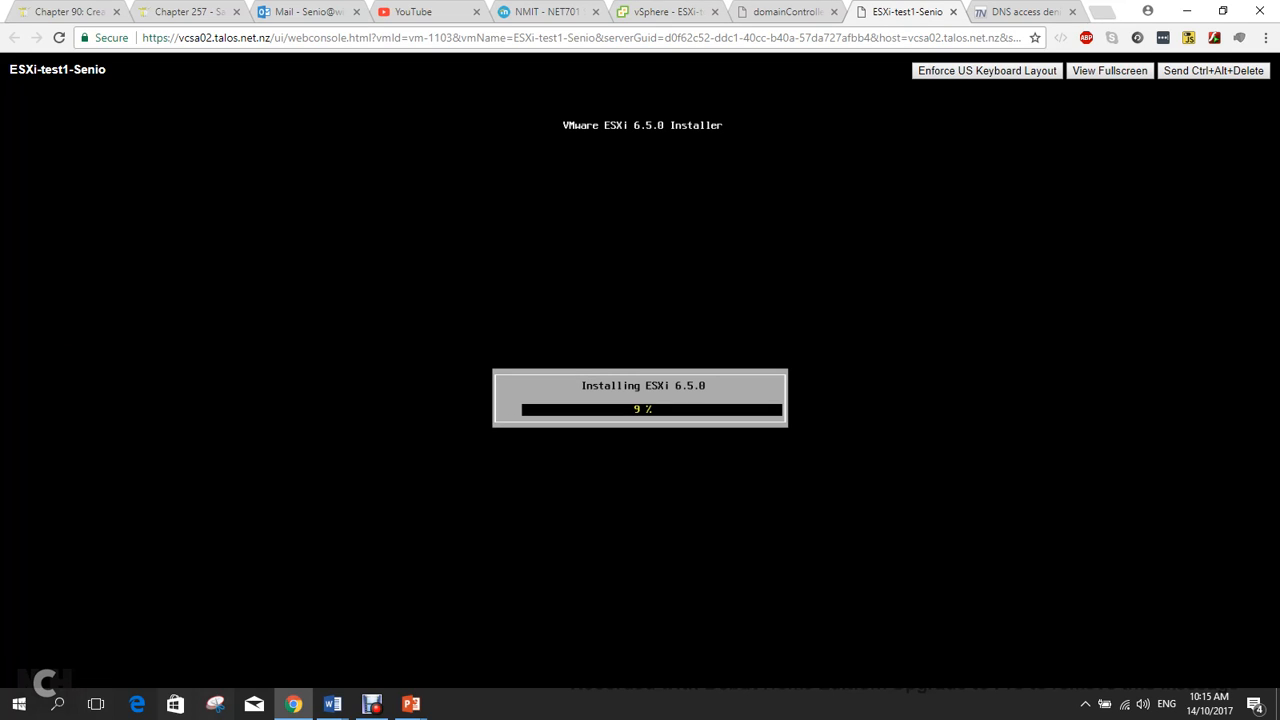
pyautogui.click(372, 704)
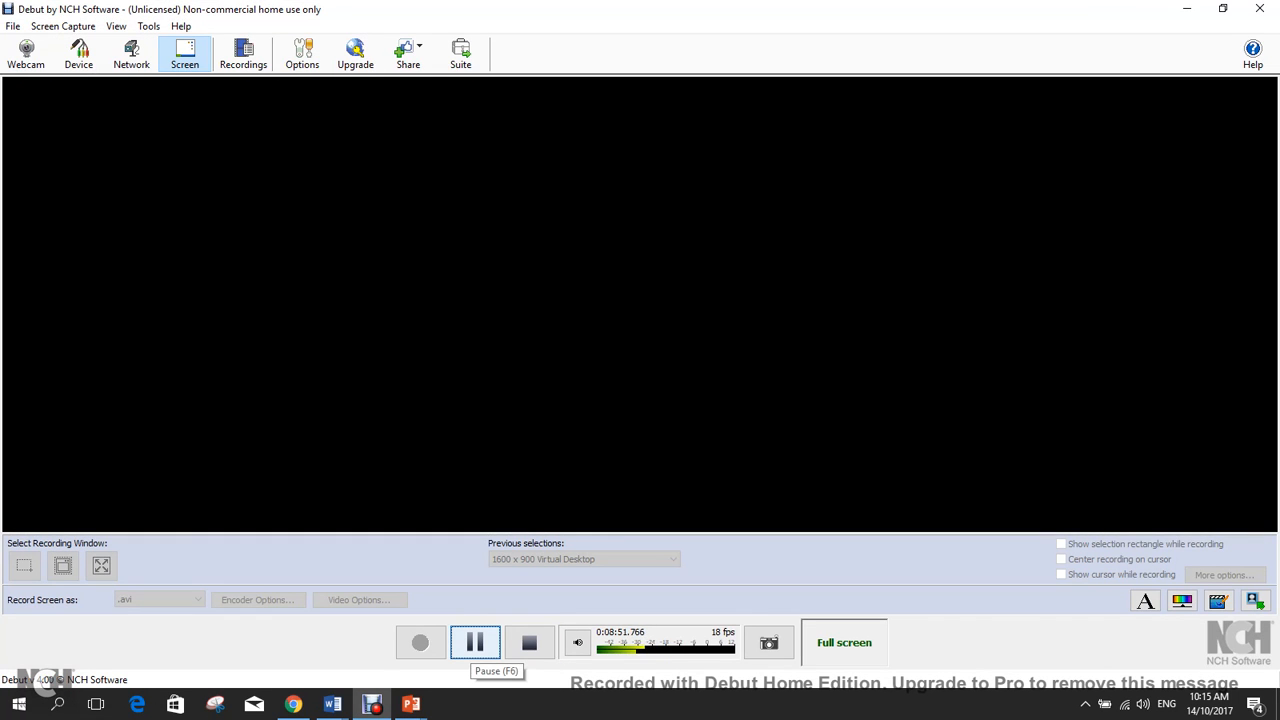
pyautogui.click(475, 642)
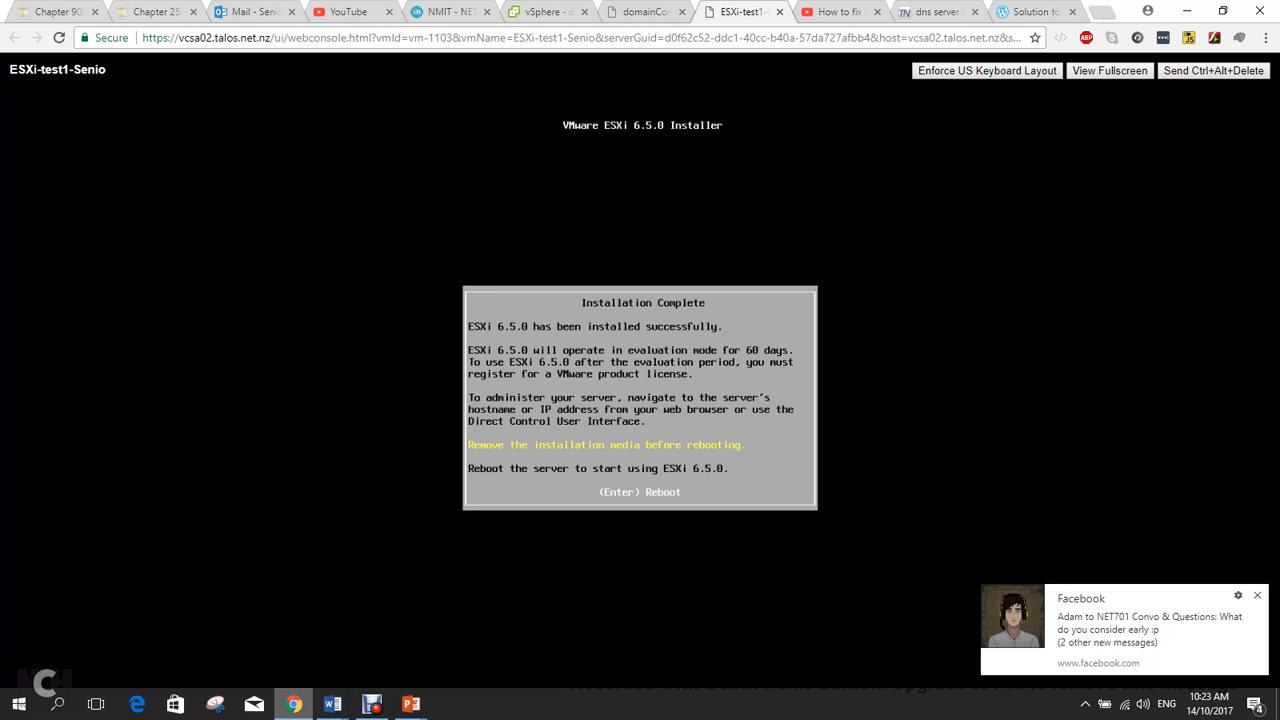
# Edit the settings of ESXi-test1 in vSphere and set CD/DVD drive 1 to disconnected.
pyautogui.click(542, 11)
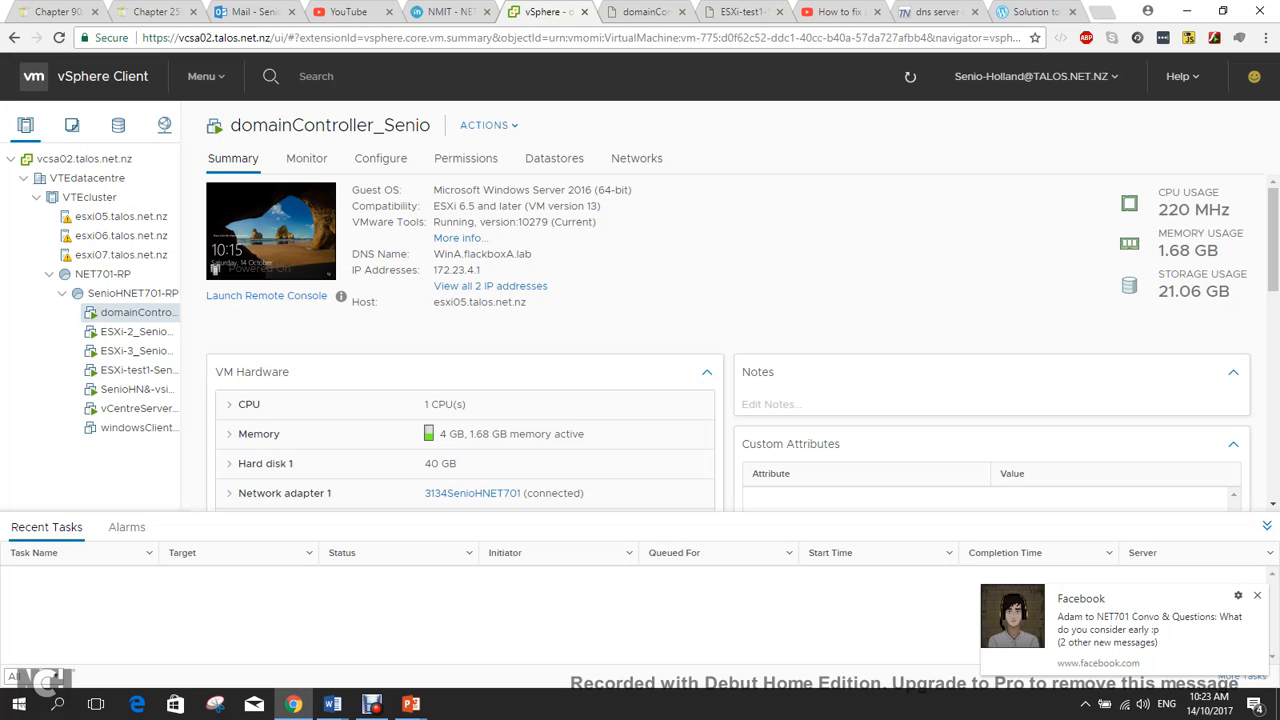
pyautogui.click(130, 370)
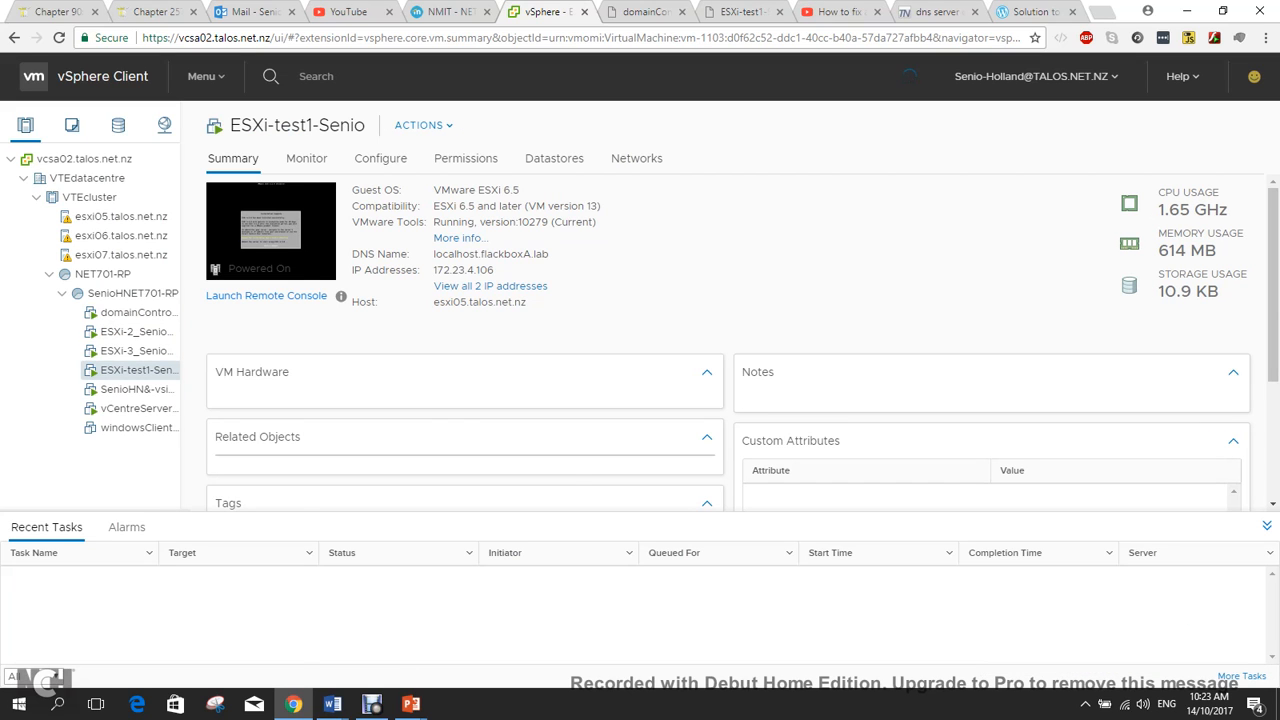
pyautogui.rightClick(131, 370)
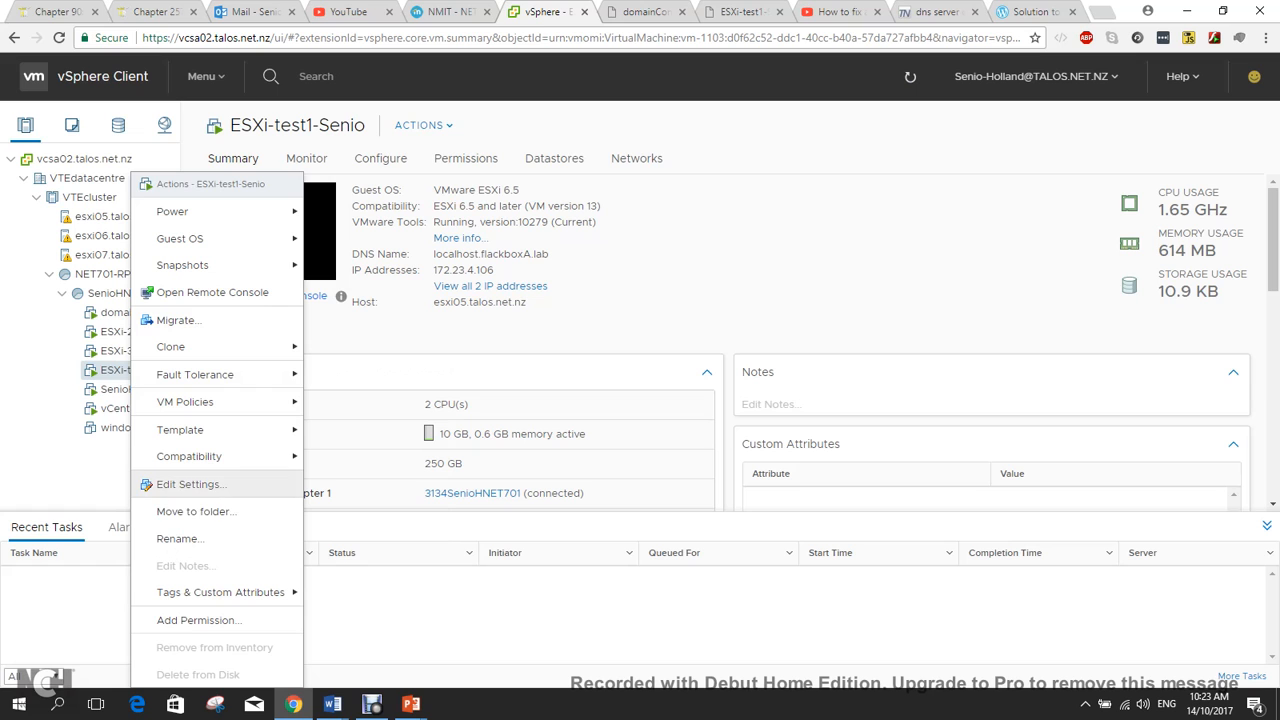
pyautogui.click(190, 484)
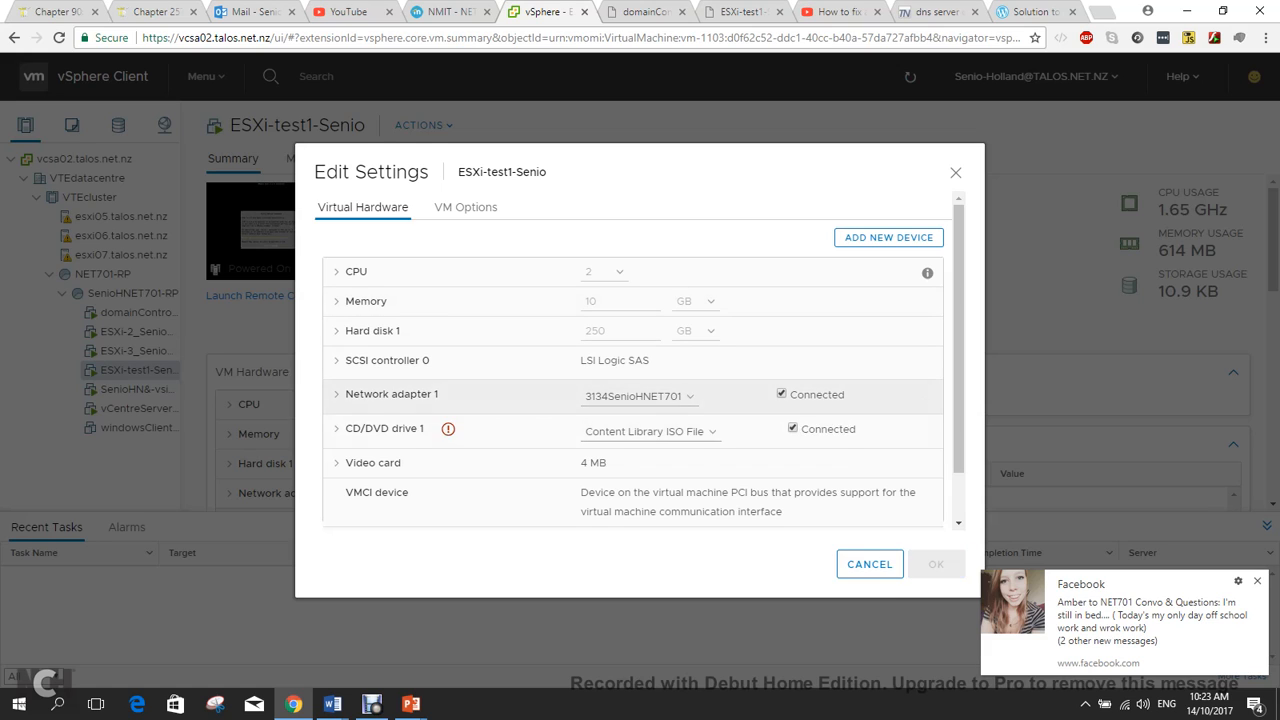
pyautogui.click(792, 428)
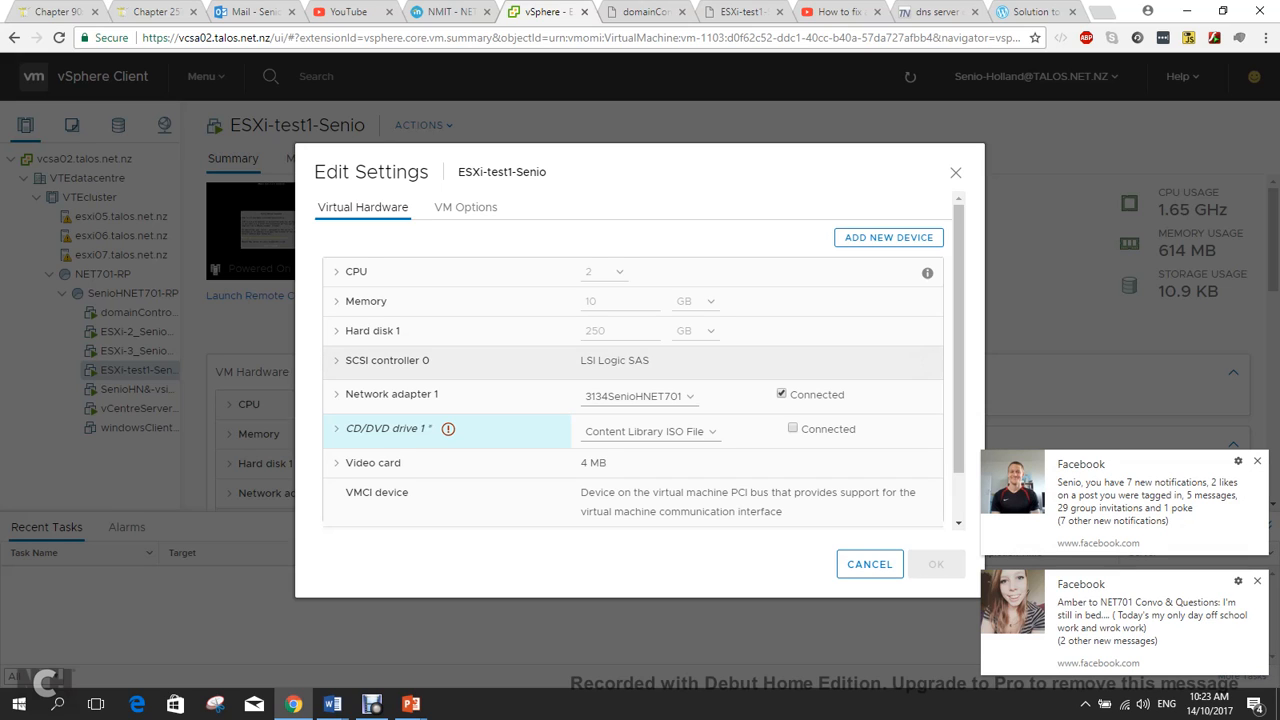
# Dismiss the Facebook notifications and turn off Connect At Power On for CD/DVD drive 1.
pyautogui.click(1257, 461)
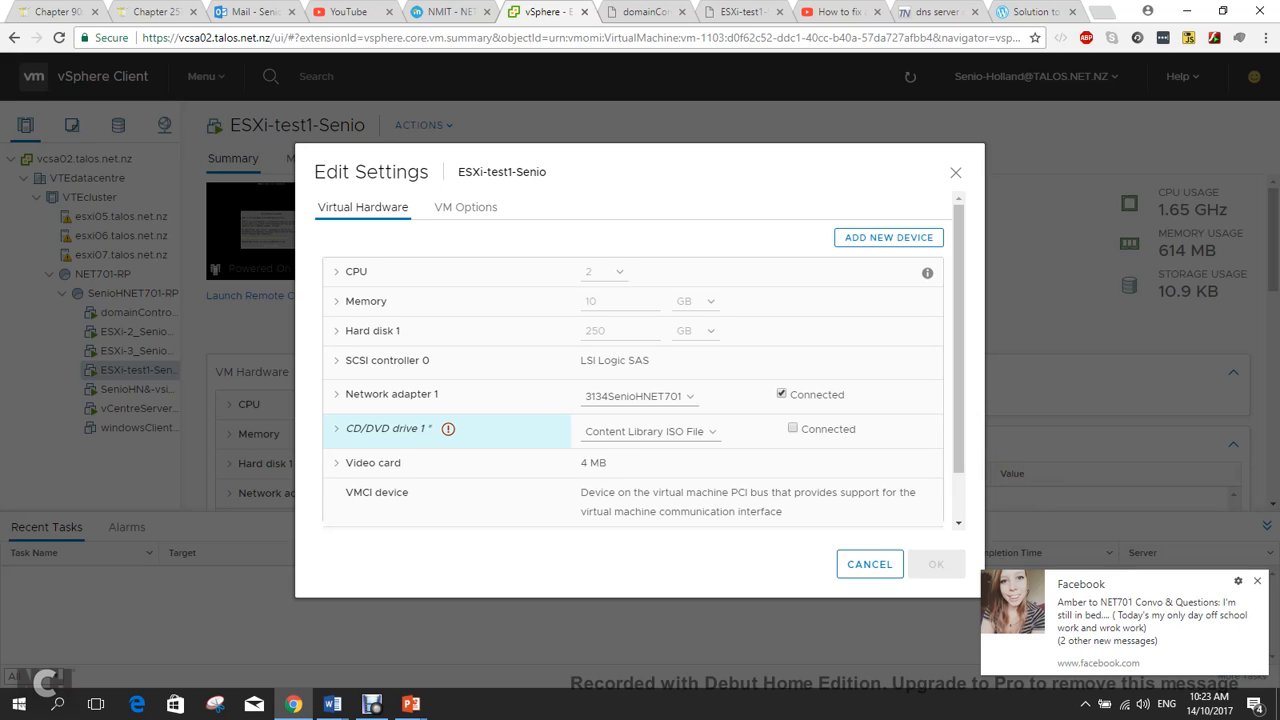
pyautogui.click(1257, 581)
pyautogui.scroll(-1, 632, 400)
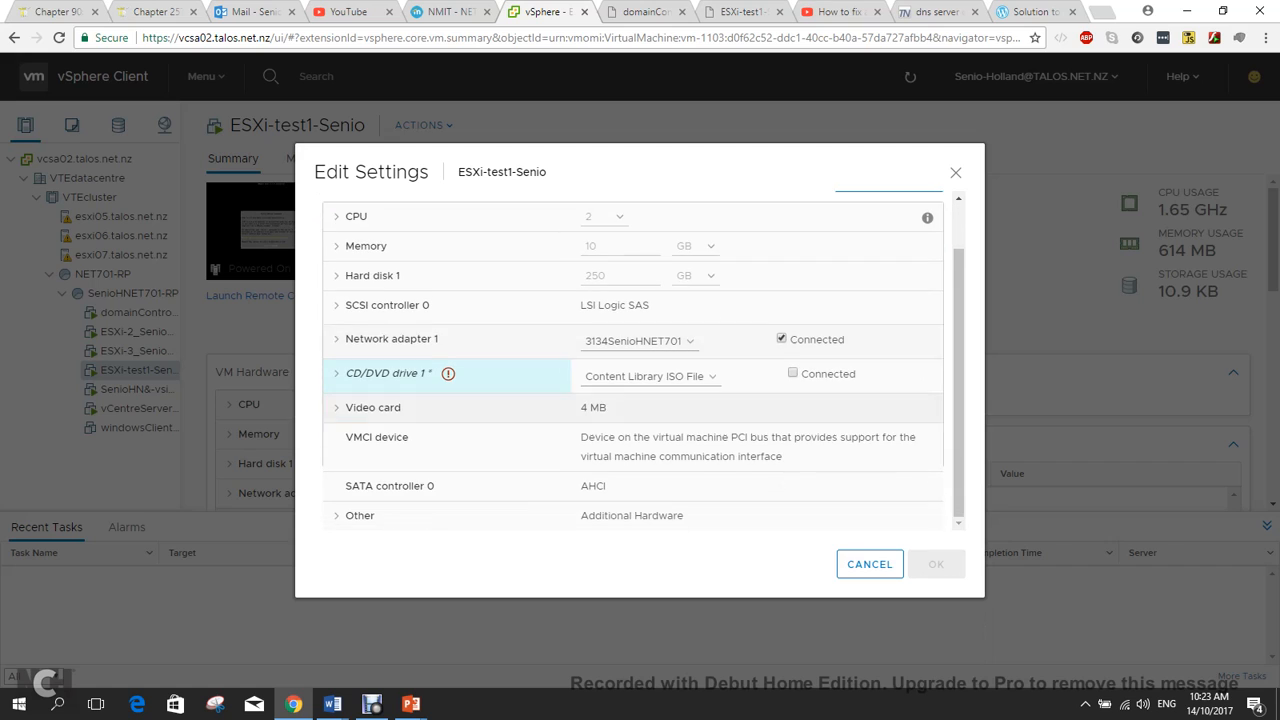
pyautogui.click(390, 373)
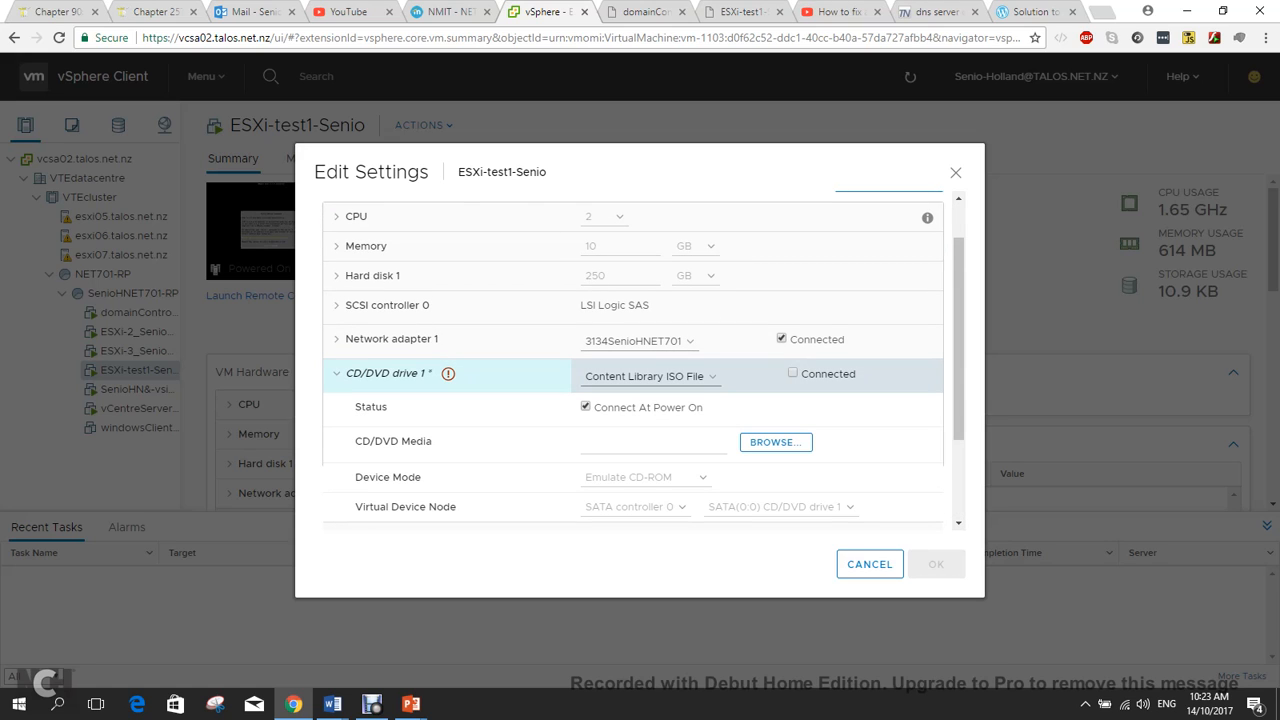
pyautogui.click(586, 407)
pyautogui.scroll(1, 640, 380)
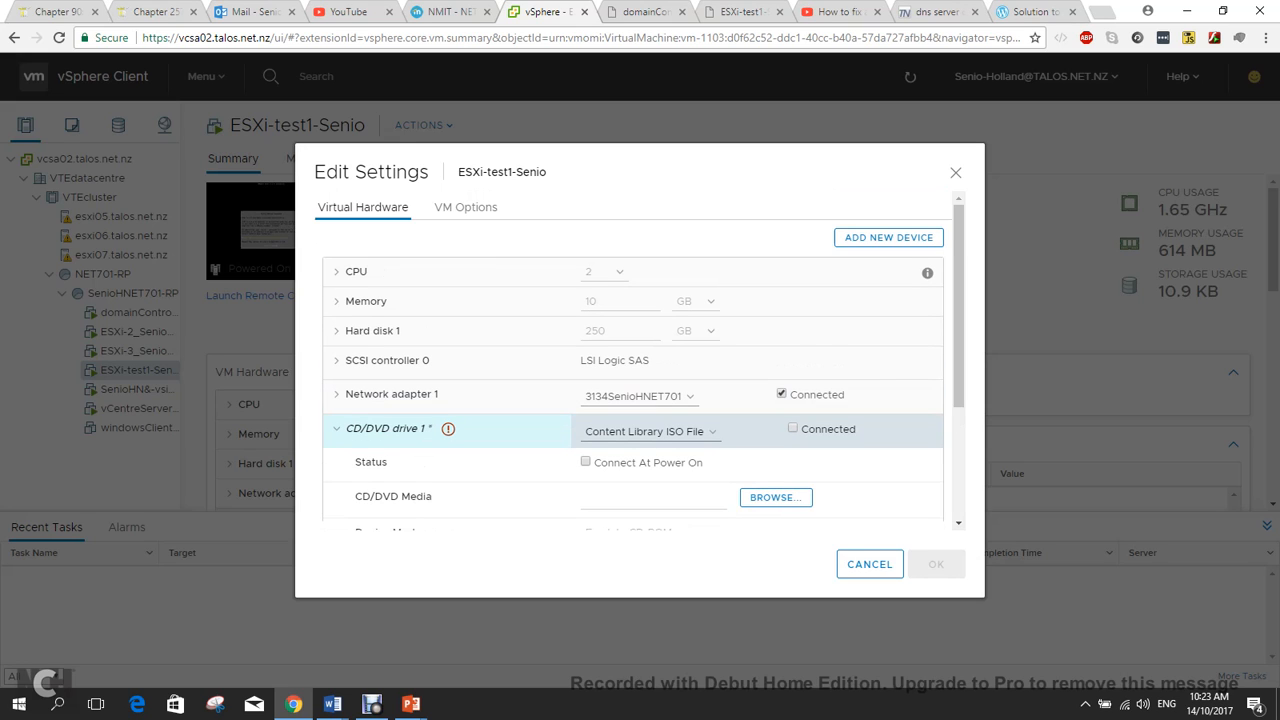
pyautogui.scroll(-2, 640, 380)
pyautogui.scroll(1, 640, 380)
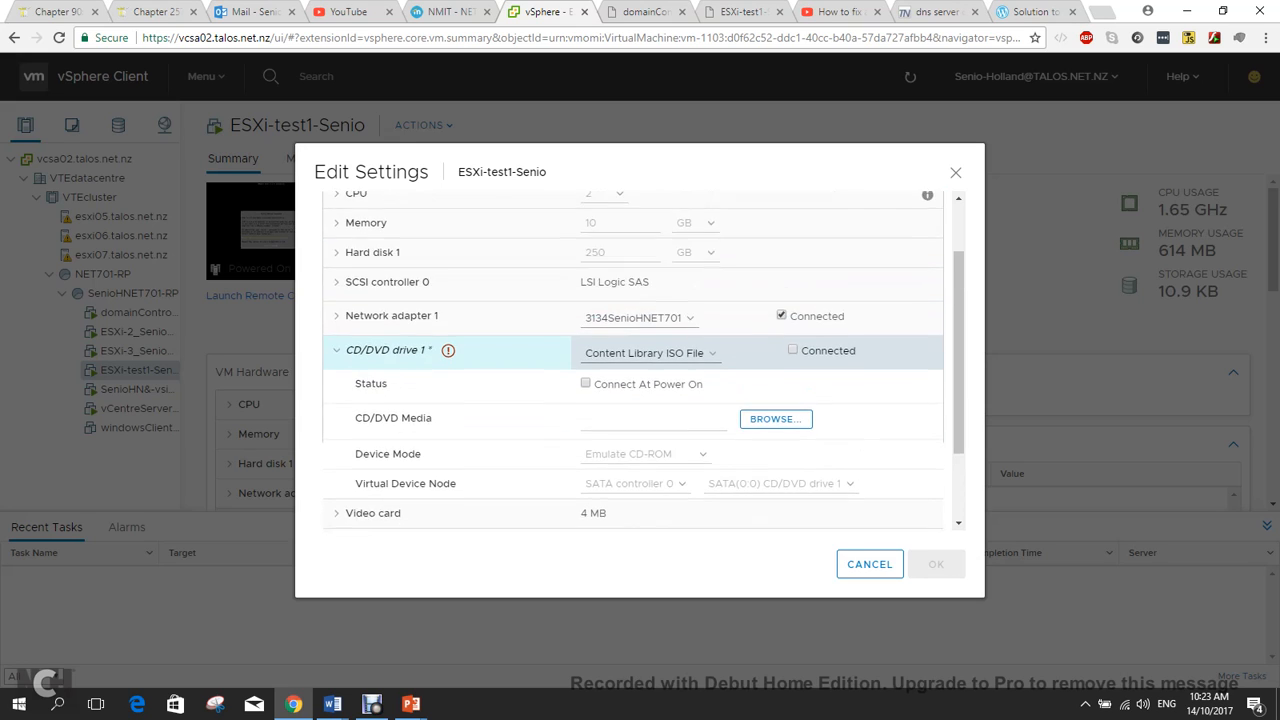
pyautogui.scroll(2, 640, 380)
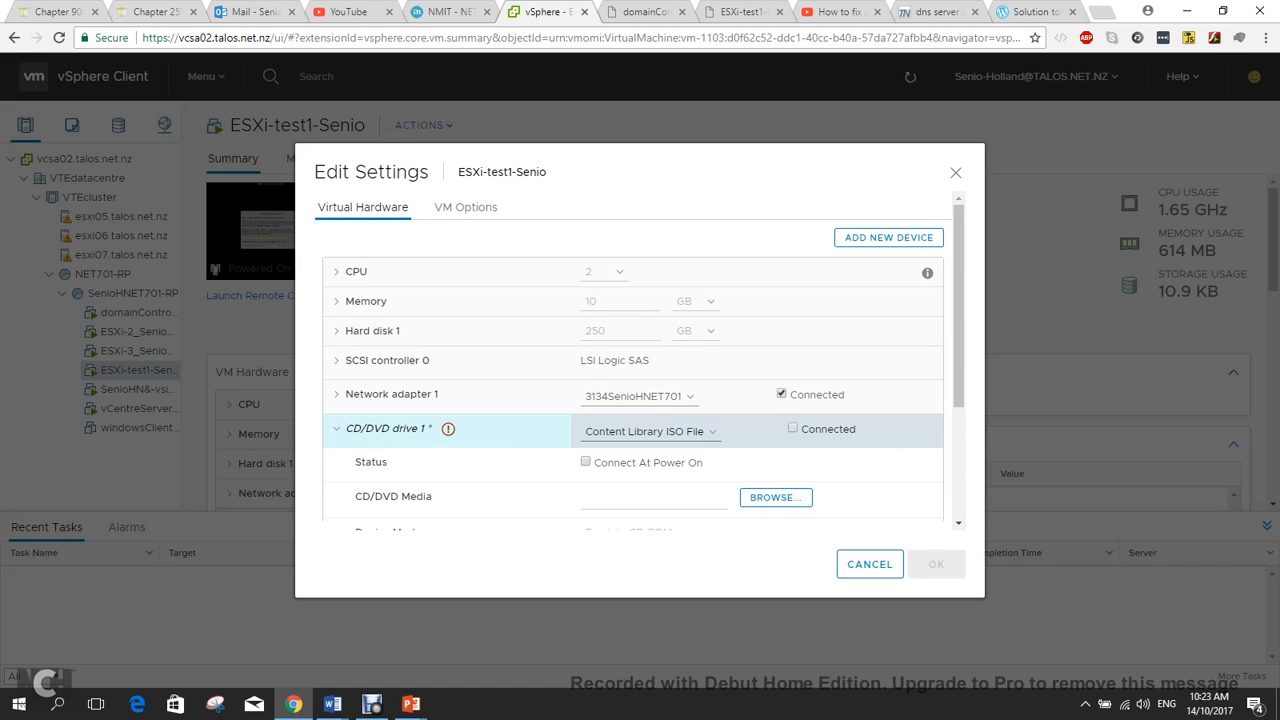
pyautogui.click(372, 704)
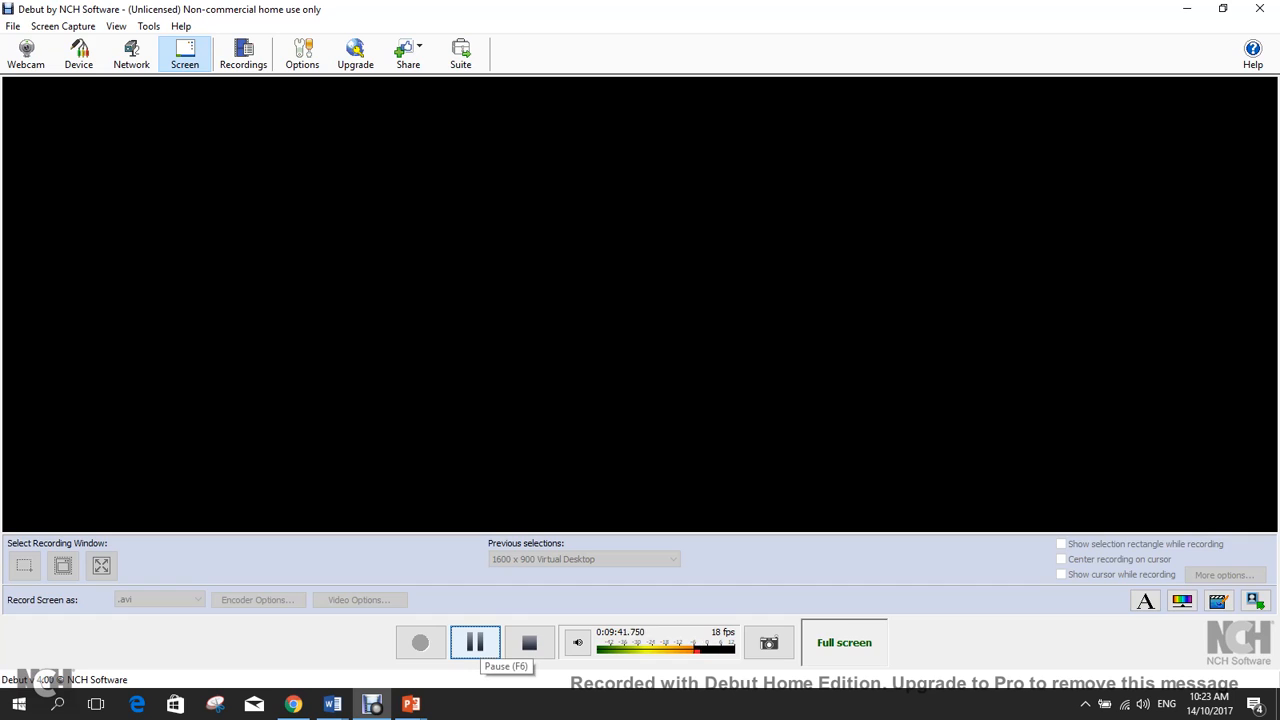
pyautogui.click(475, 643)
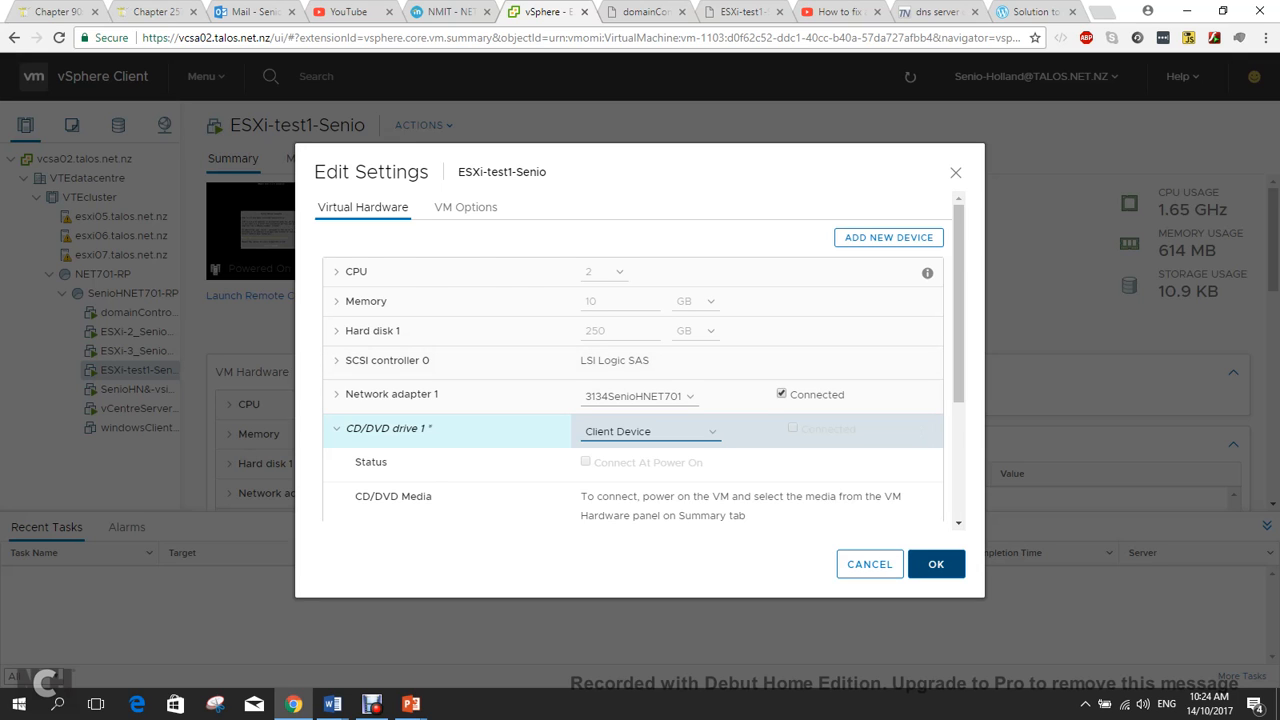
# Save the CD/DVD drive 1 settings of ESXi-test1 and reboot the freshly installed server from its console.
pyautogui.click(936, 564)
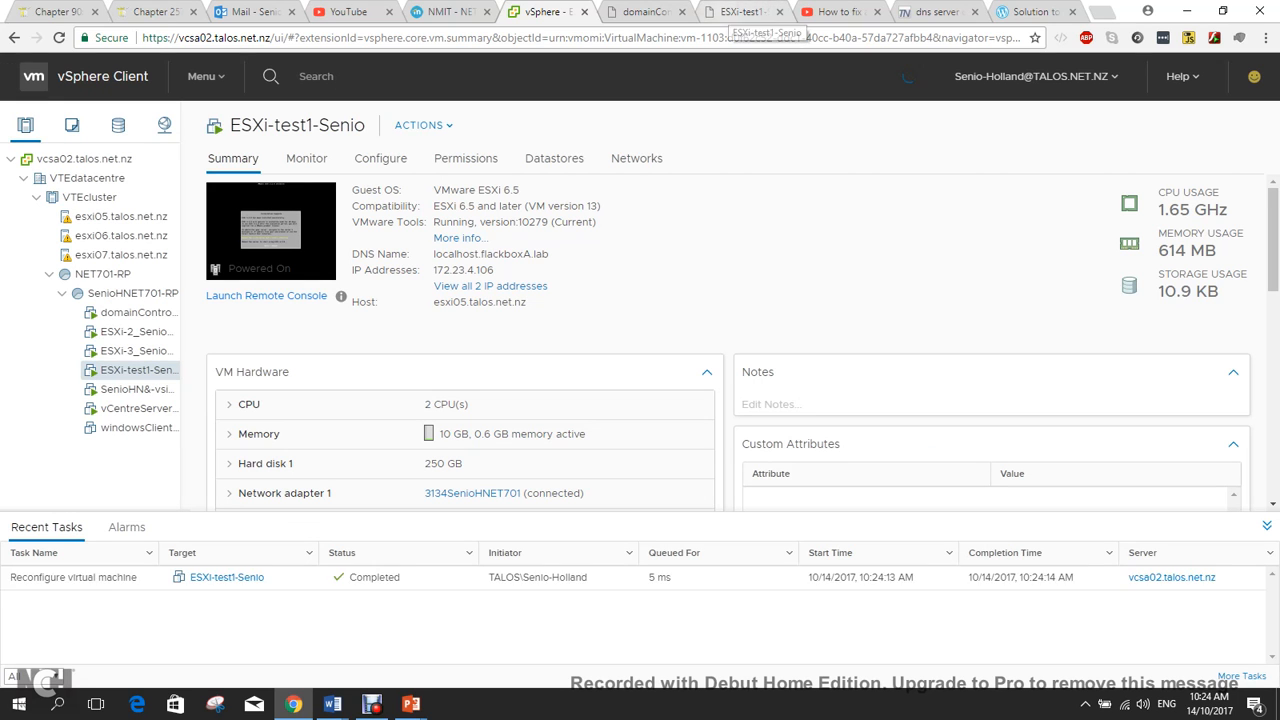
pyautogui.click(748, 12)
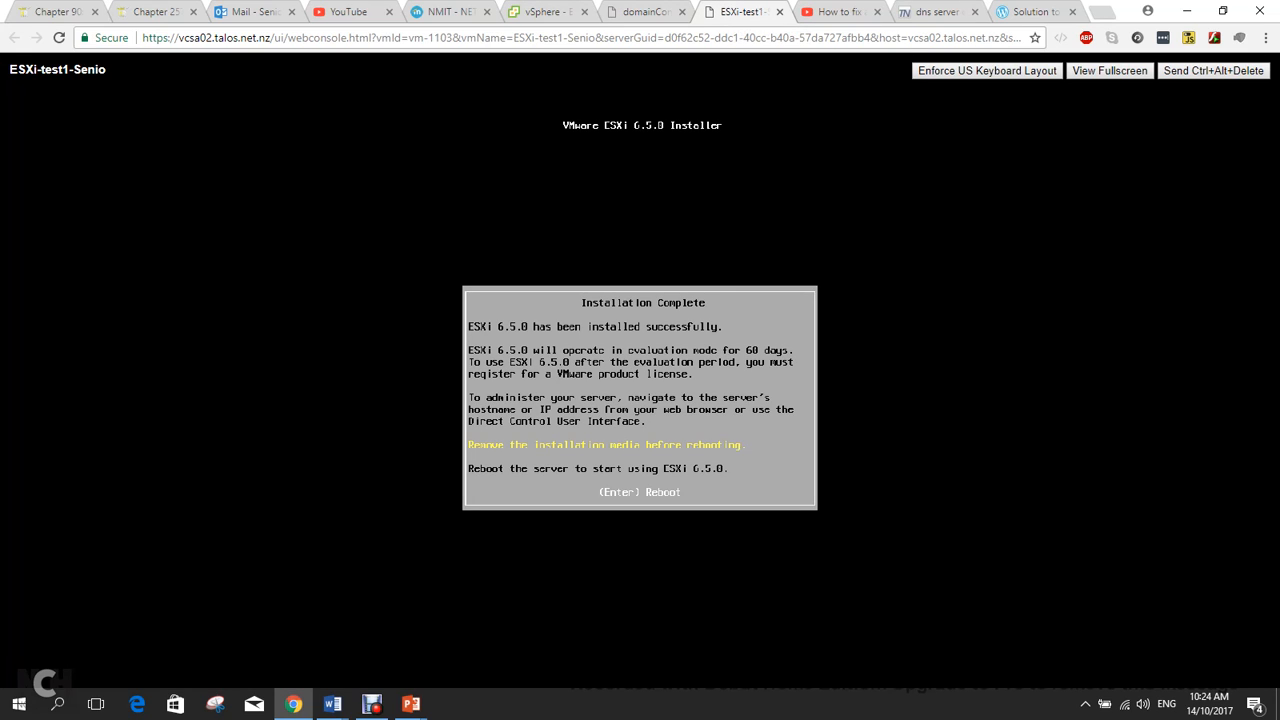
pyautogui.press('Return')
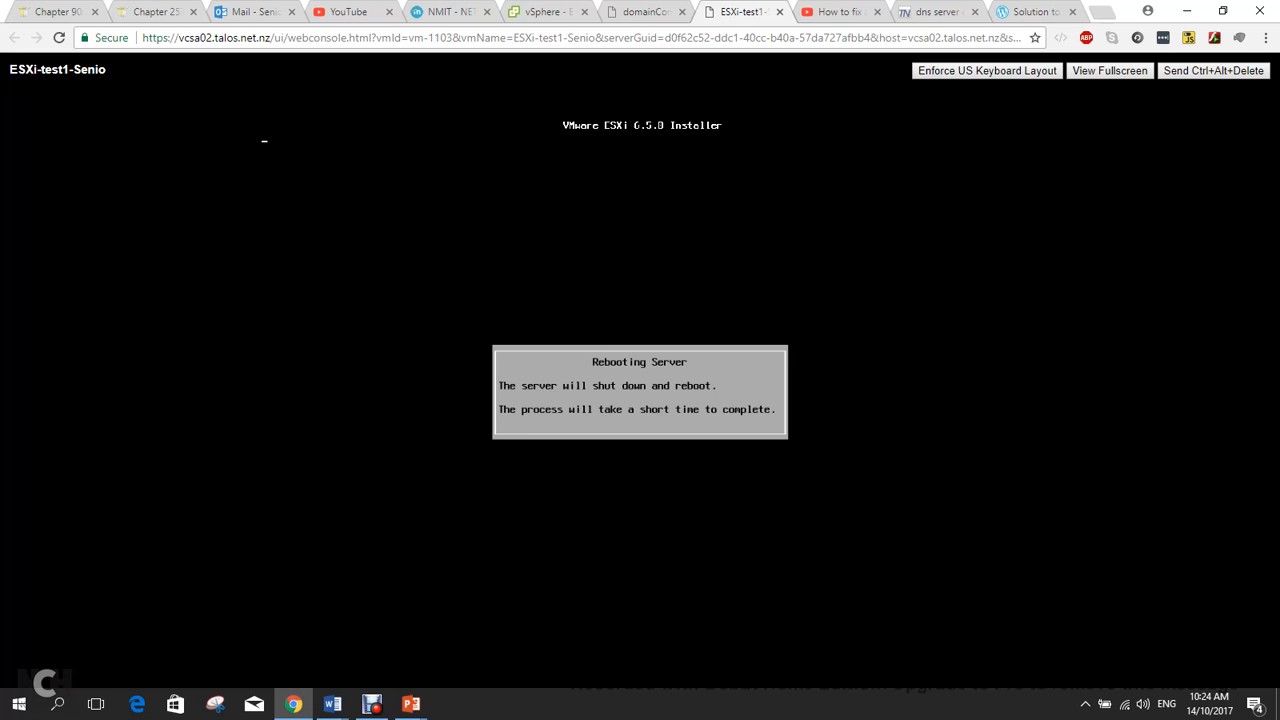
pyautogui.moveTo(372, 704)
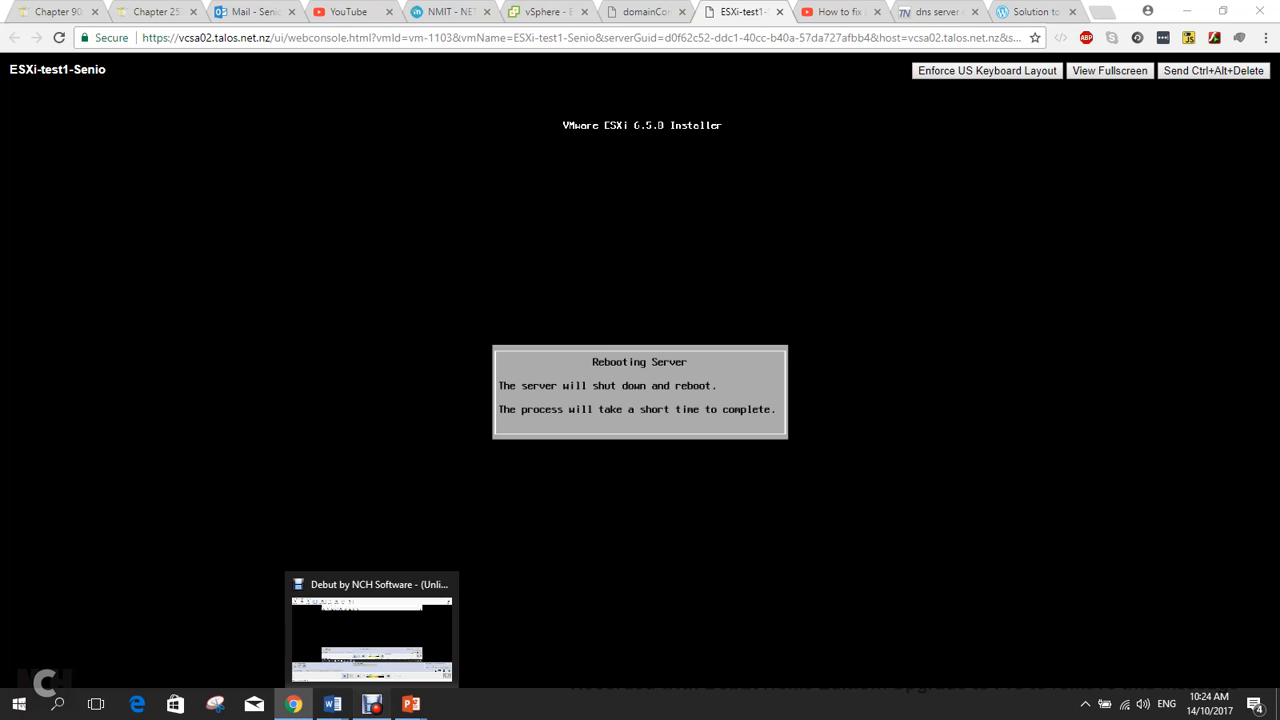
pyautogui.click(372, 704)
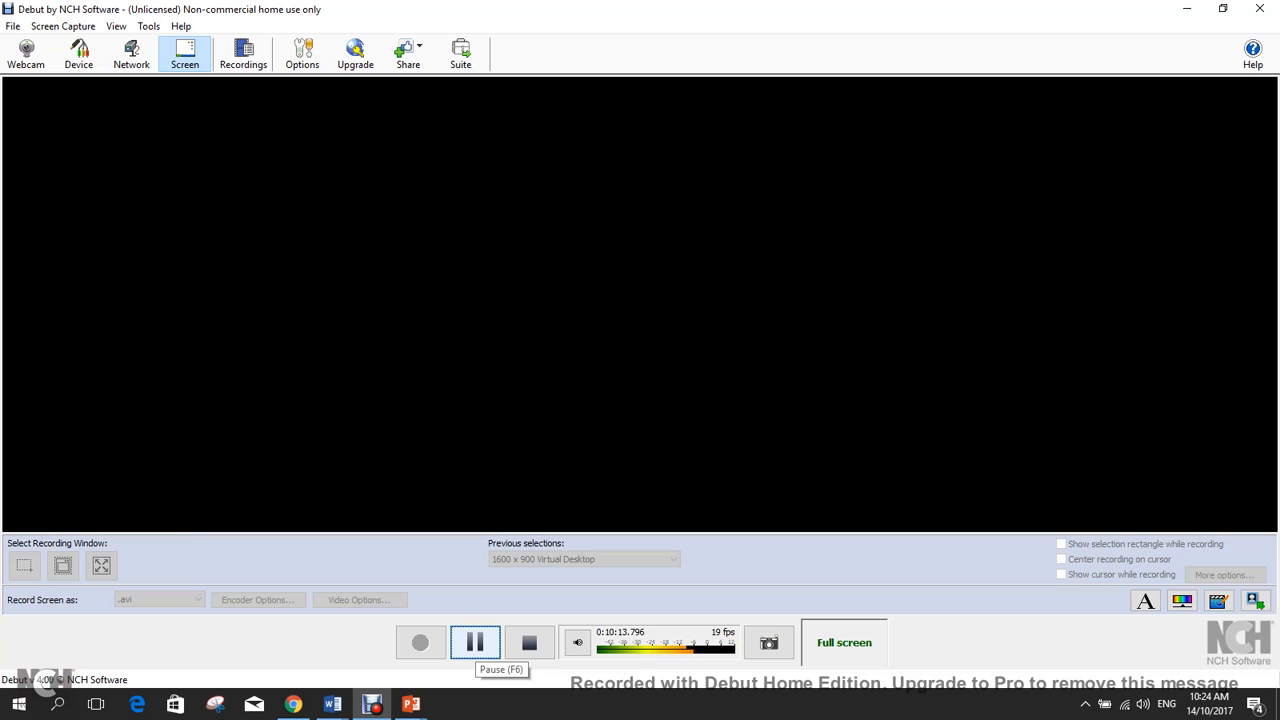
pyautogui.click(474, 643)
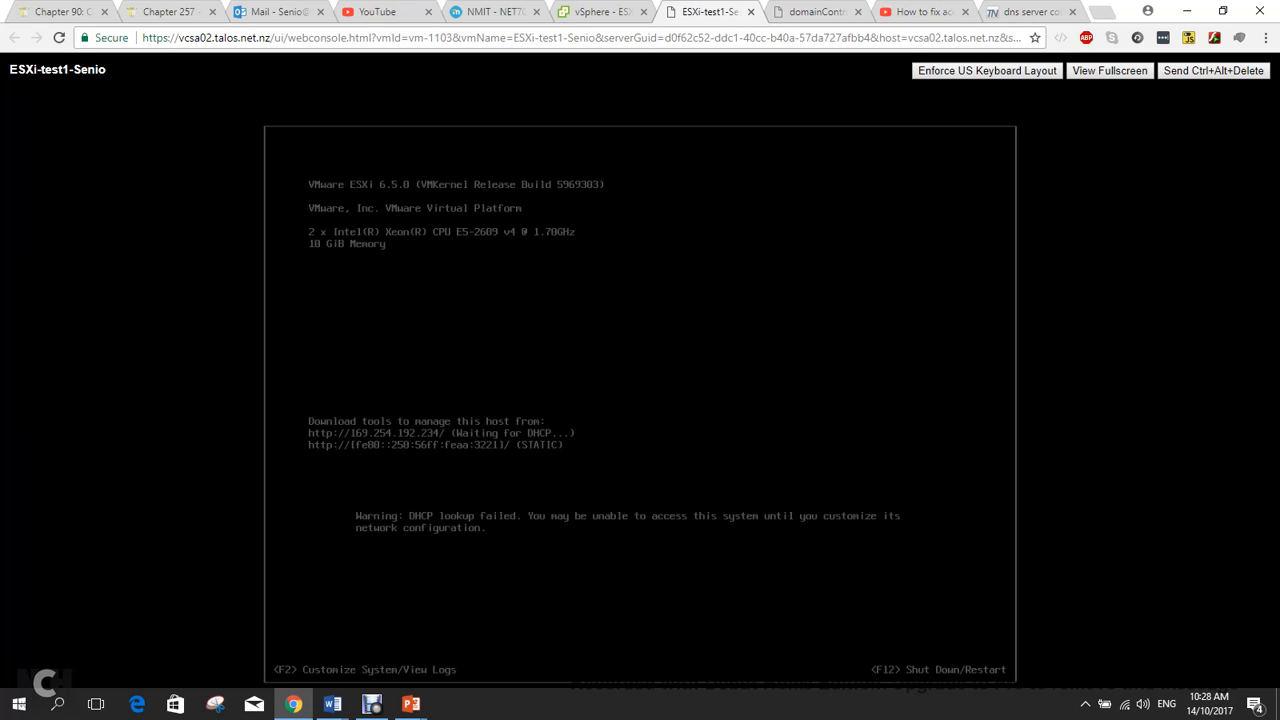
# Log in to the ESXi host's system customization as root, entering the account password.
pyautogui.press('F2')
pyautogui.press('Tab')
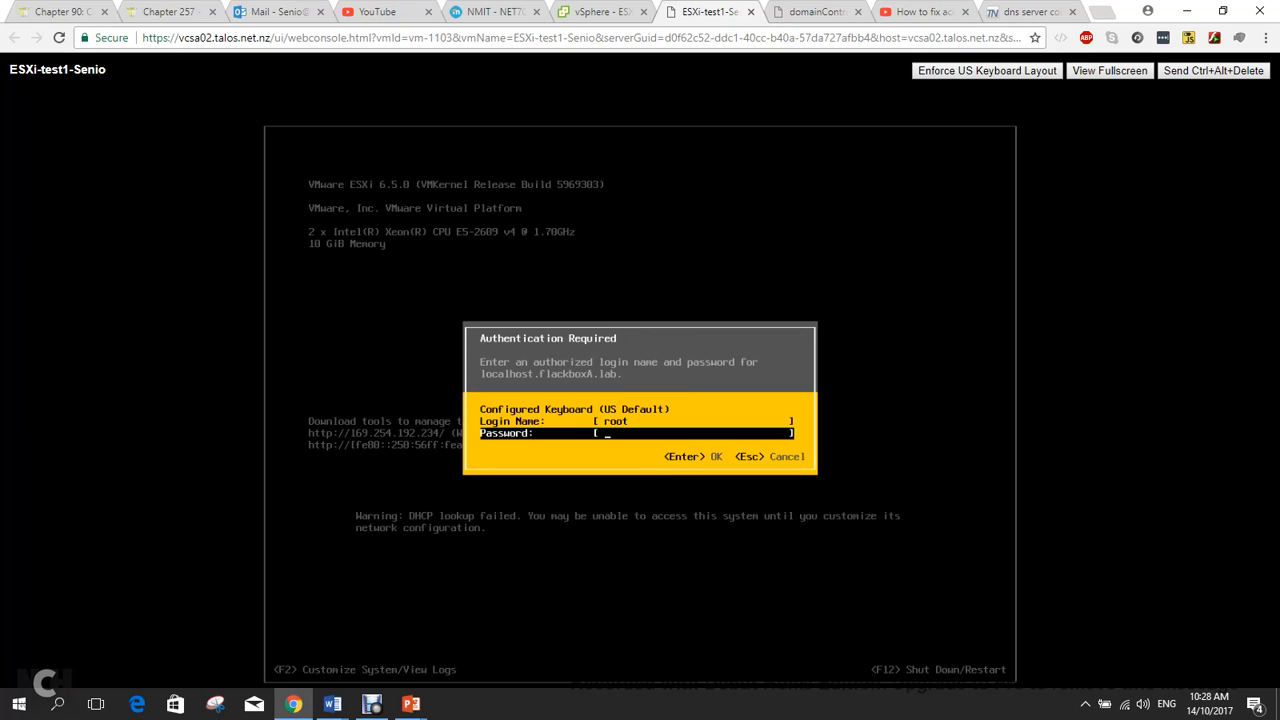
pyautogui.write('**********')
pyautogui.press('Return')
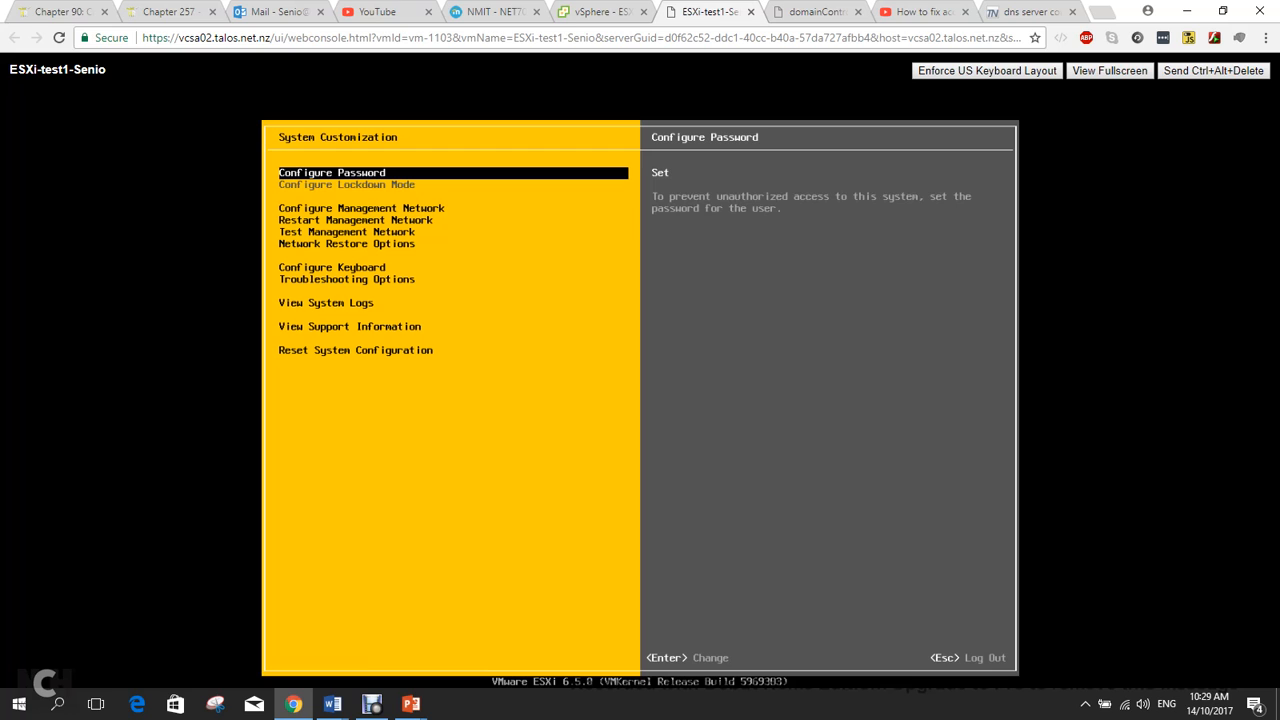
# Open the management network's IPv4 configuration and choose to set a static IPv4 address and network configuration.
pyautogui.press('Down')
pyautogui.press('Down')
pyautogui.press('Up')
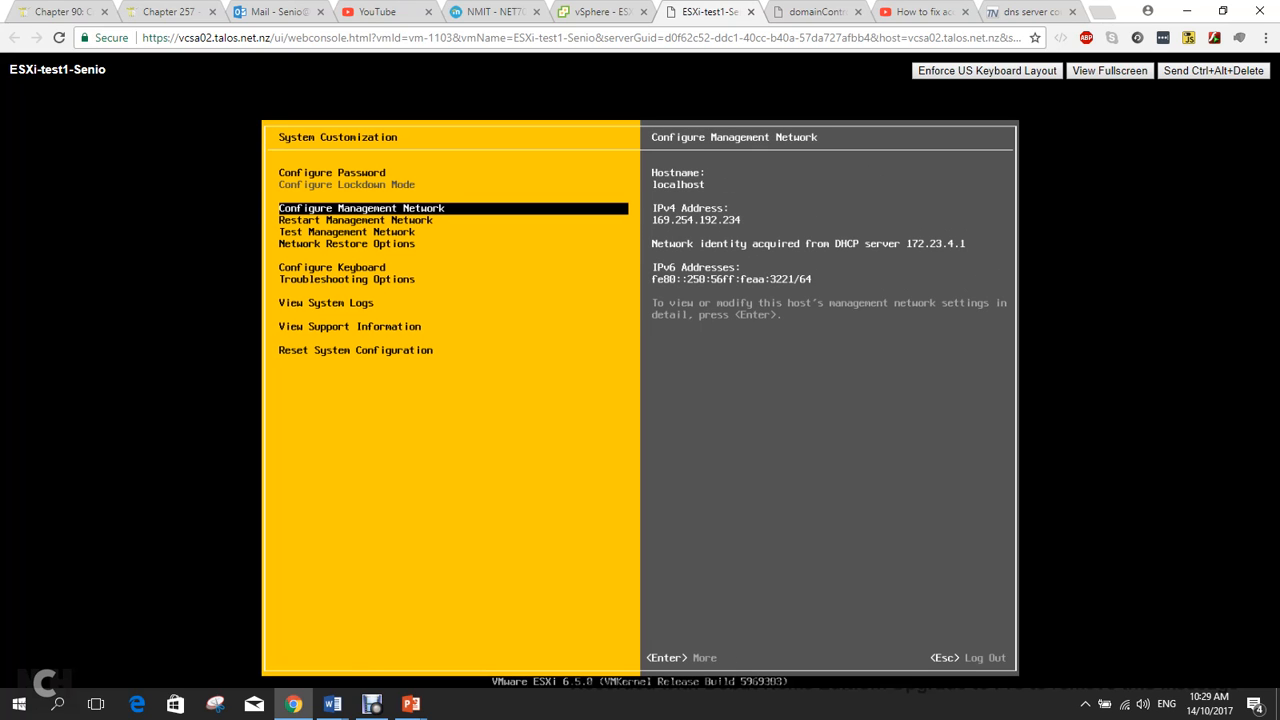
pyautogui.press('Return')
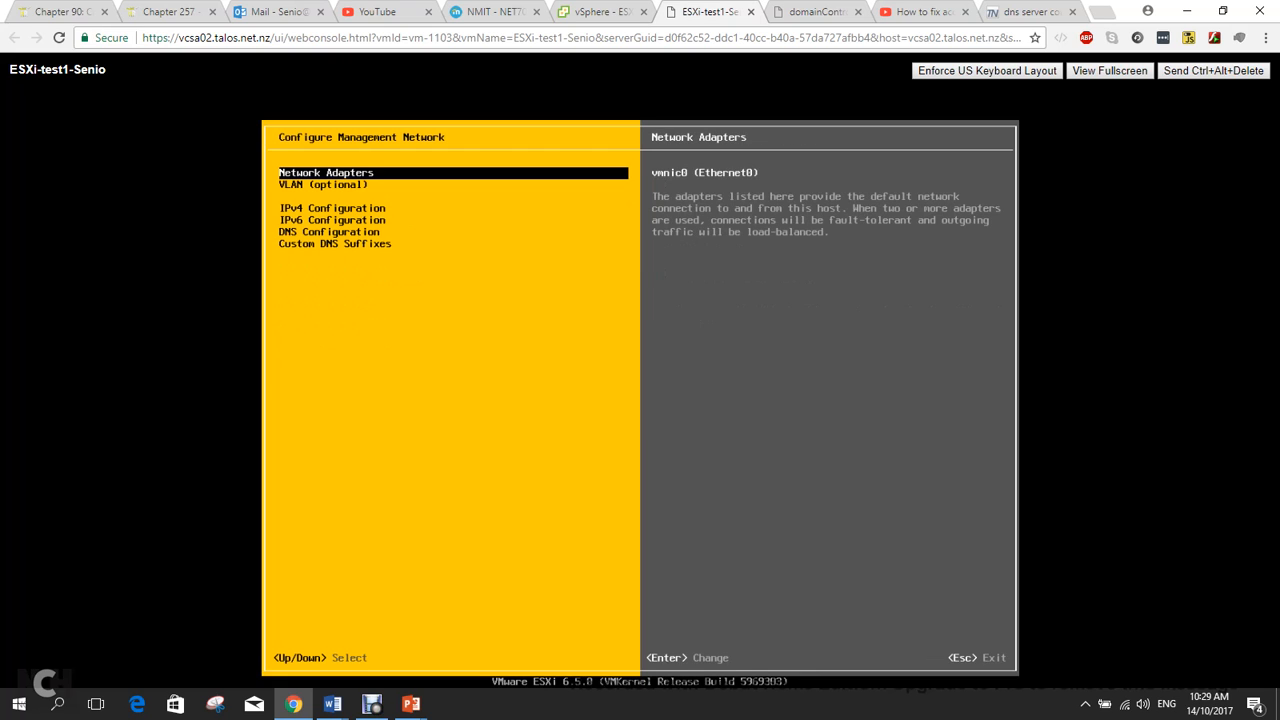
pyautogui.press('Down')
pyautogui.press('Down')
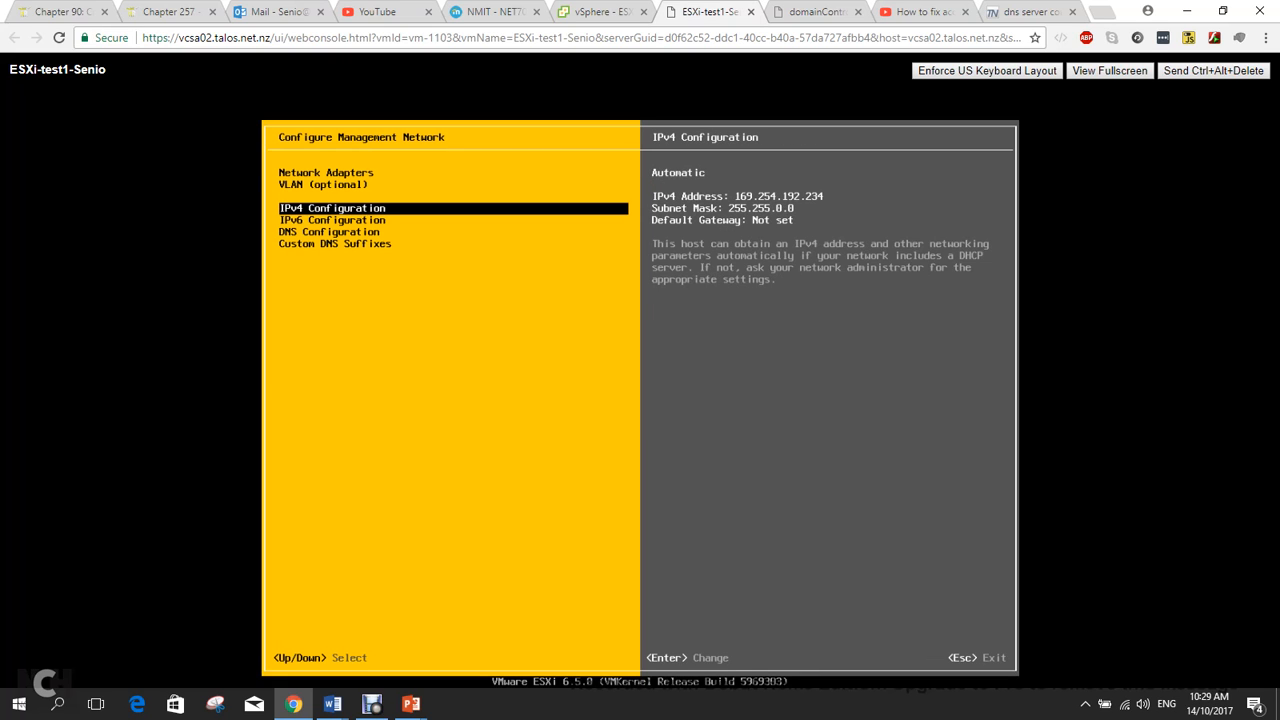
pyautogui.press('Return')
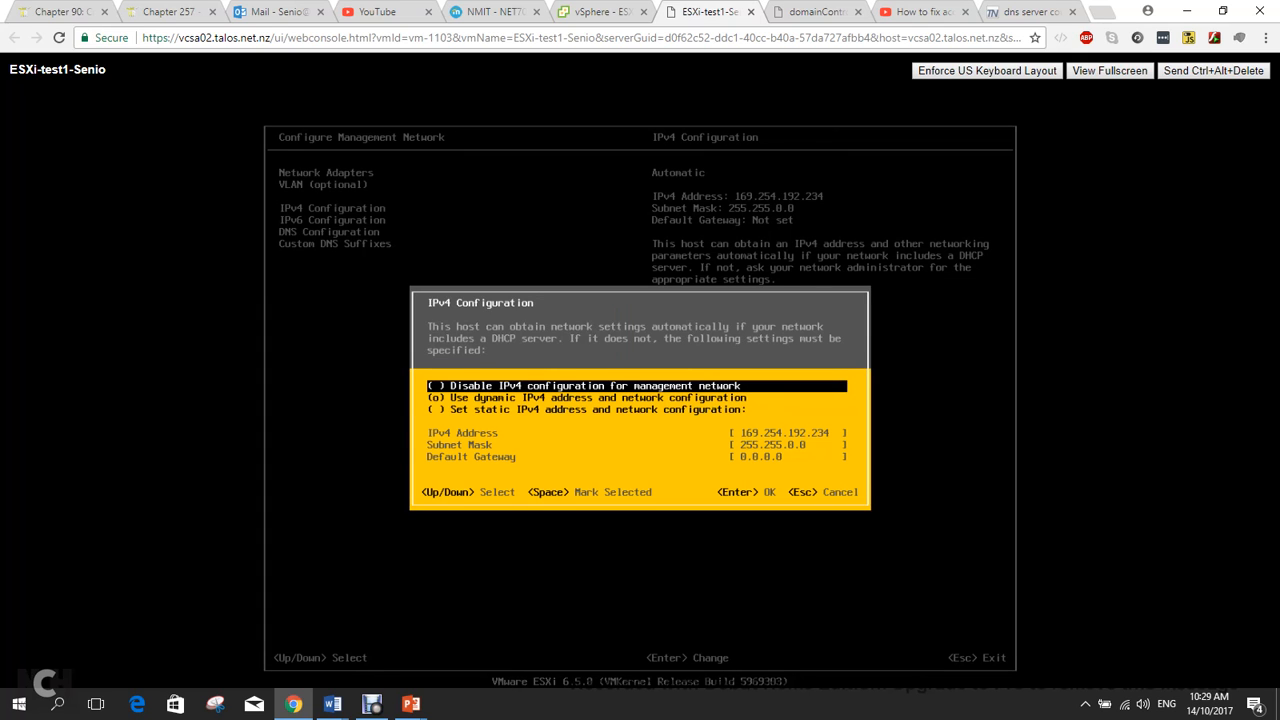
pyautogui.press('Down')
pyautogui.press('Down')
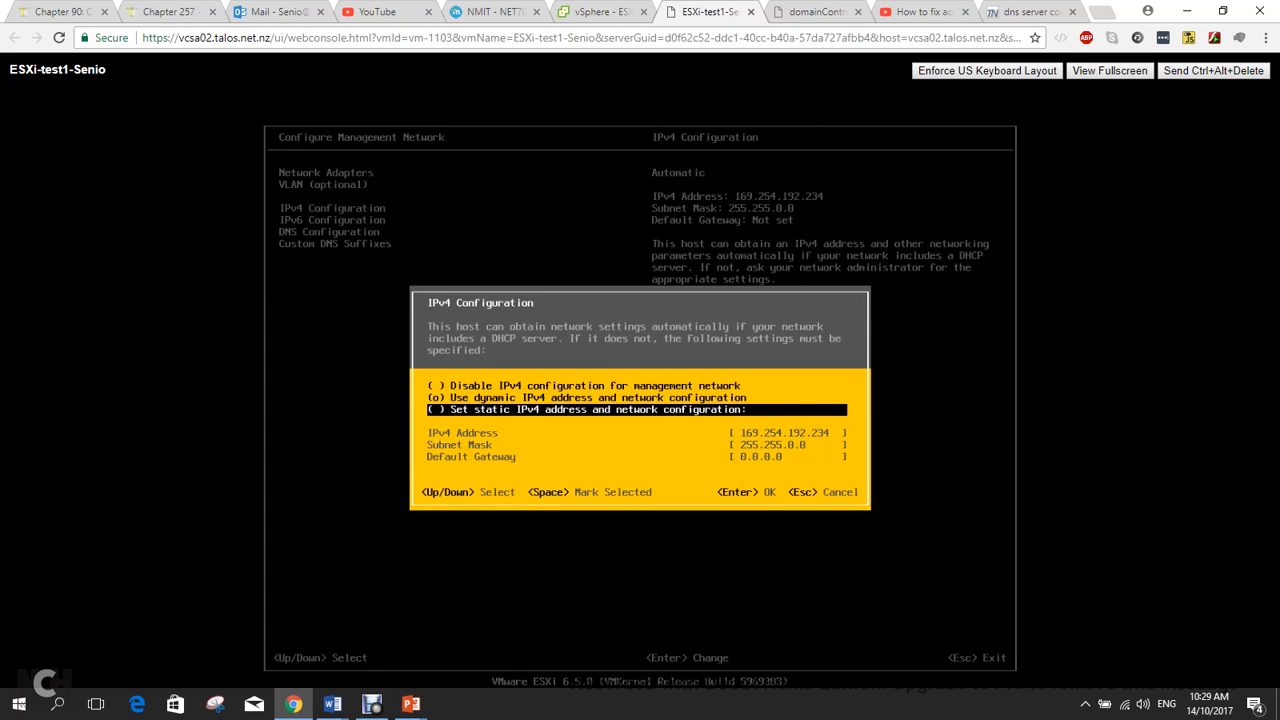
pyautogui.press('Up')
pyautogui.press('Up')
pyautogui.press('Down')
pyautogui.press('Up')
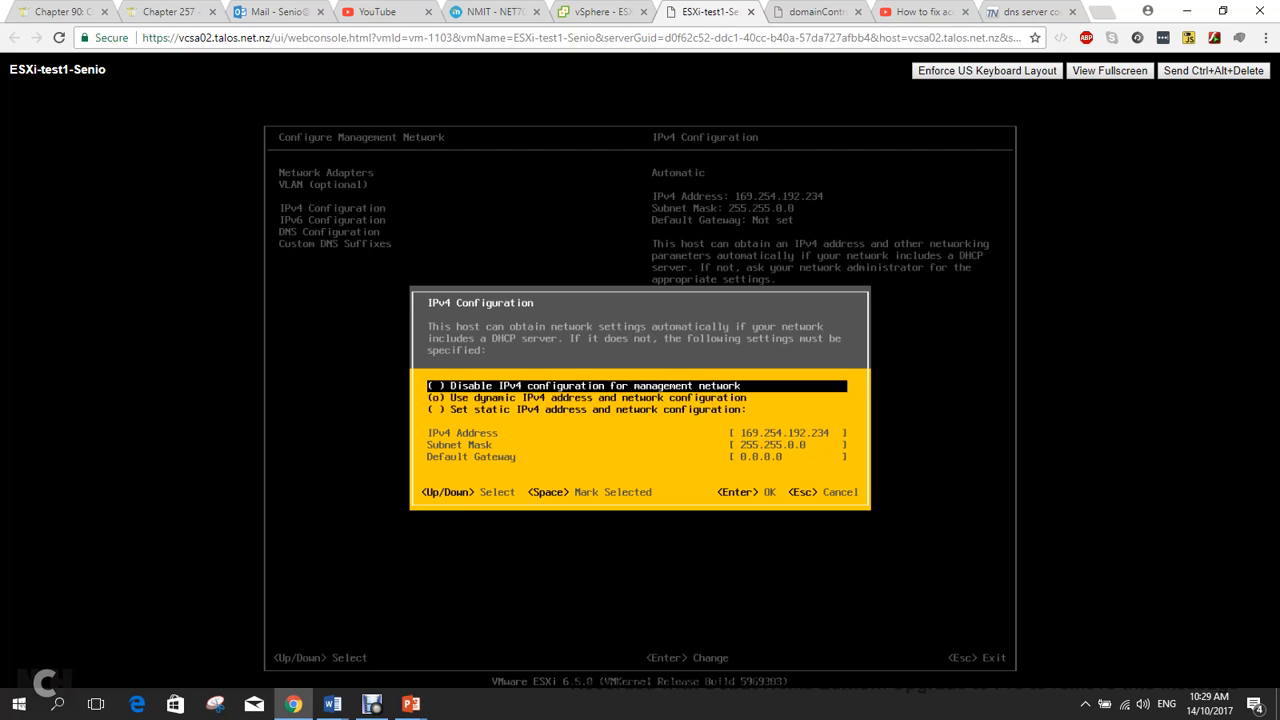
pyautogui.press('Down')
pyautogui.press('Down')
pyautogui.press('space')
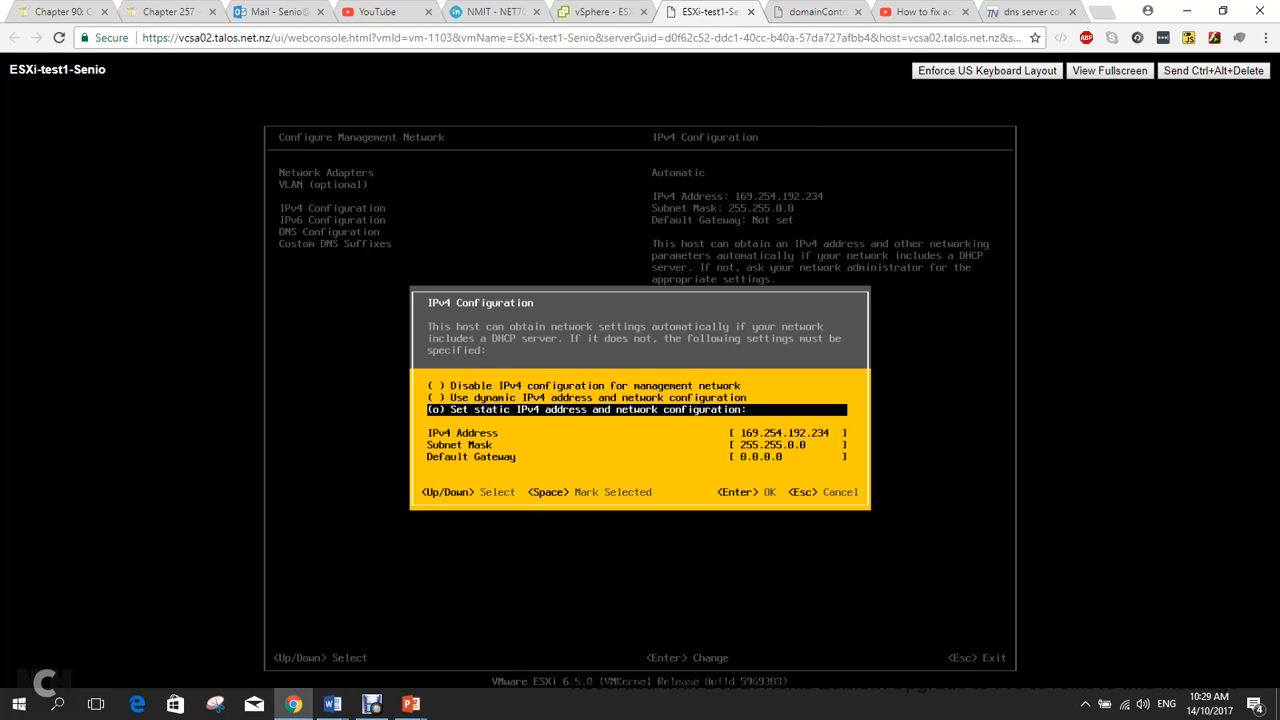
# Set the management network's IPv4 address to 172.23.4.201.
pyautogui.press('Down')
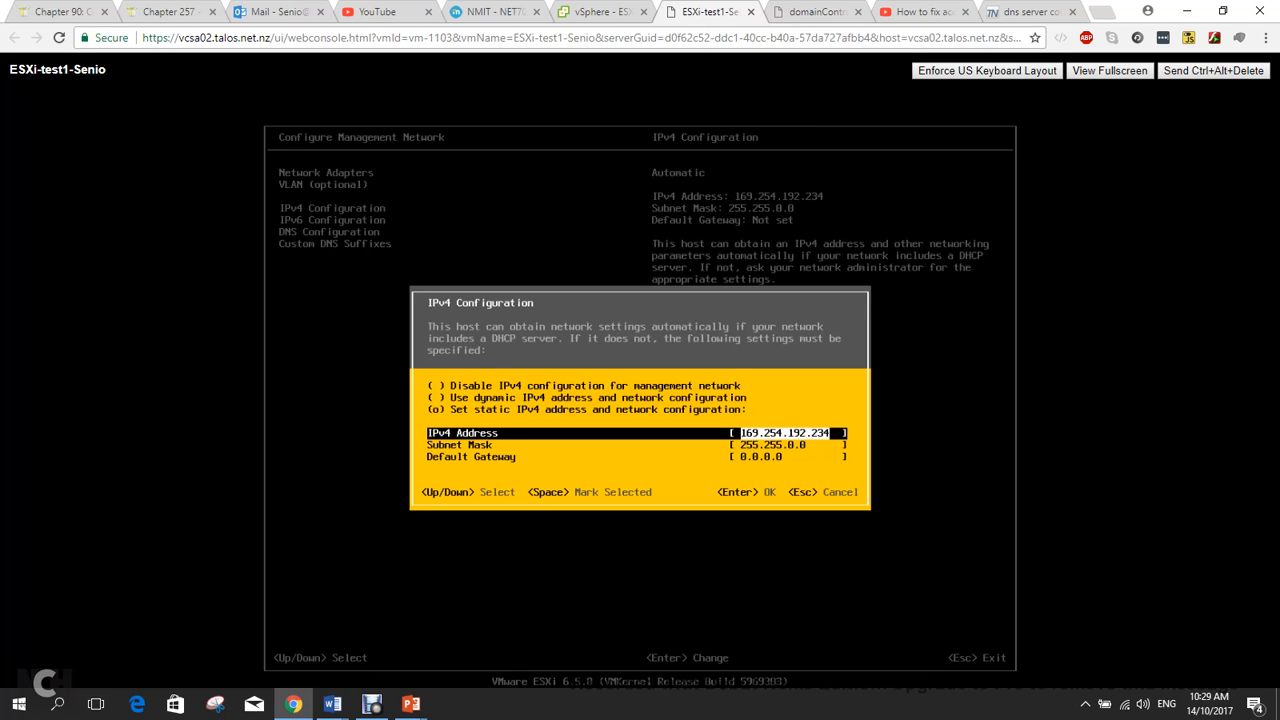
pyautogui.write('172')
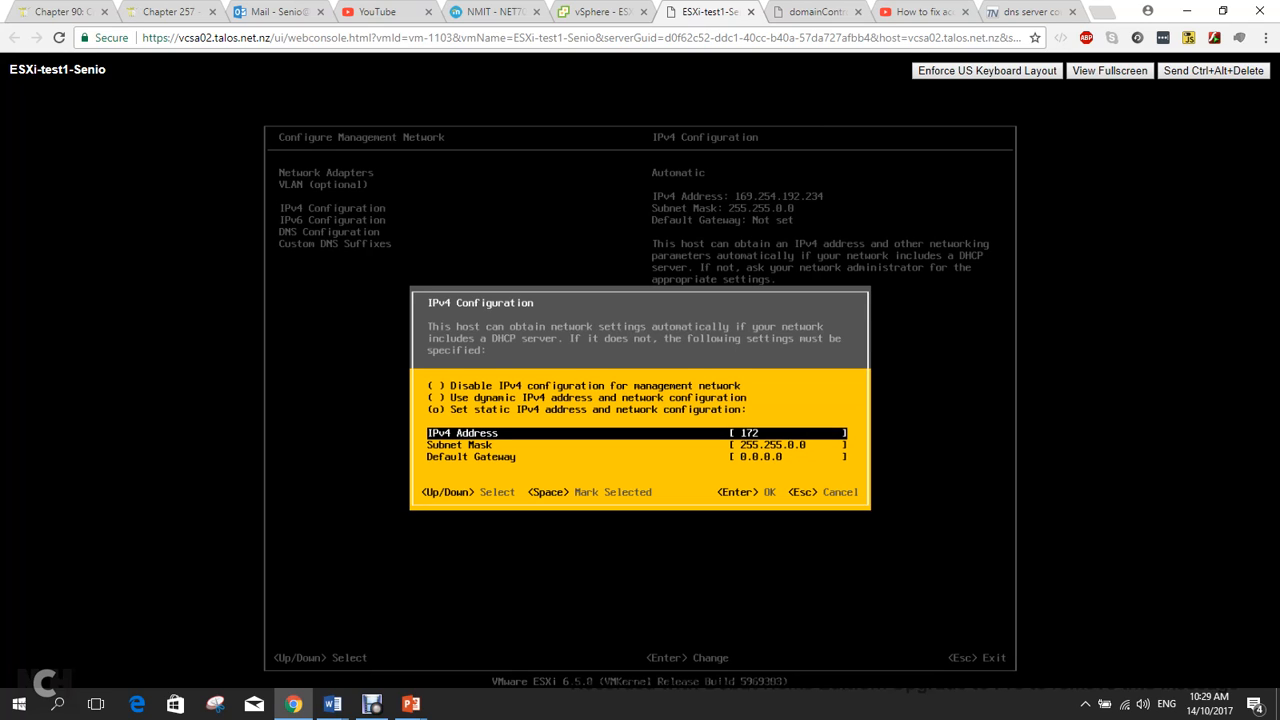
pyautogui.write('.23.4.201')
pyautogui.press('Down')
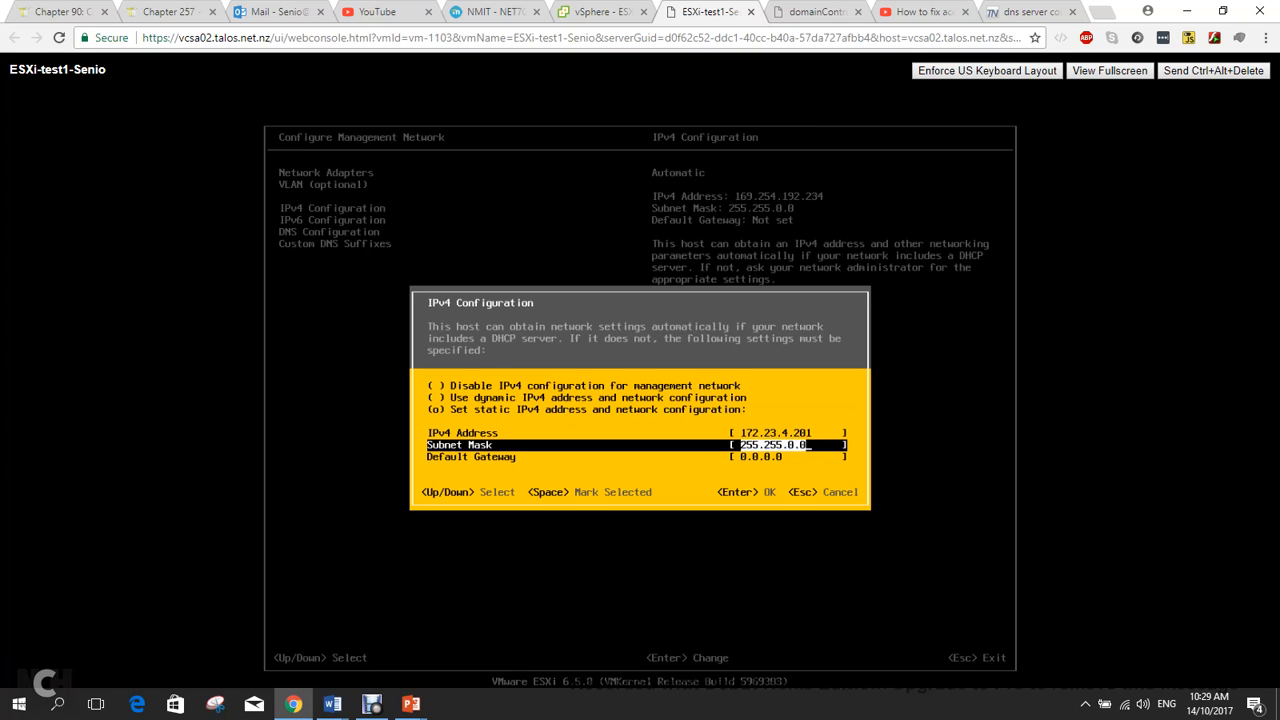
# Set the management network's subnet mask to 255.255.255.0.
pyautogui.press('Right')
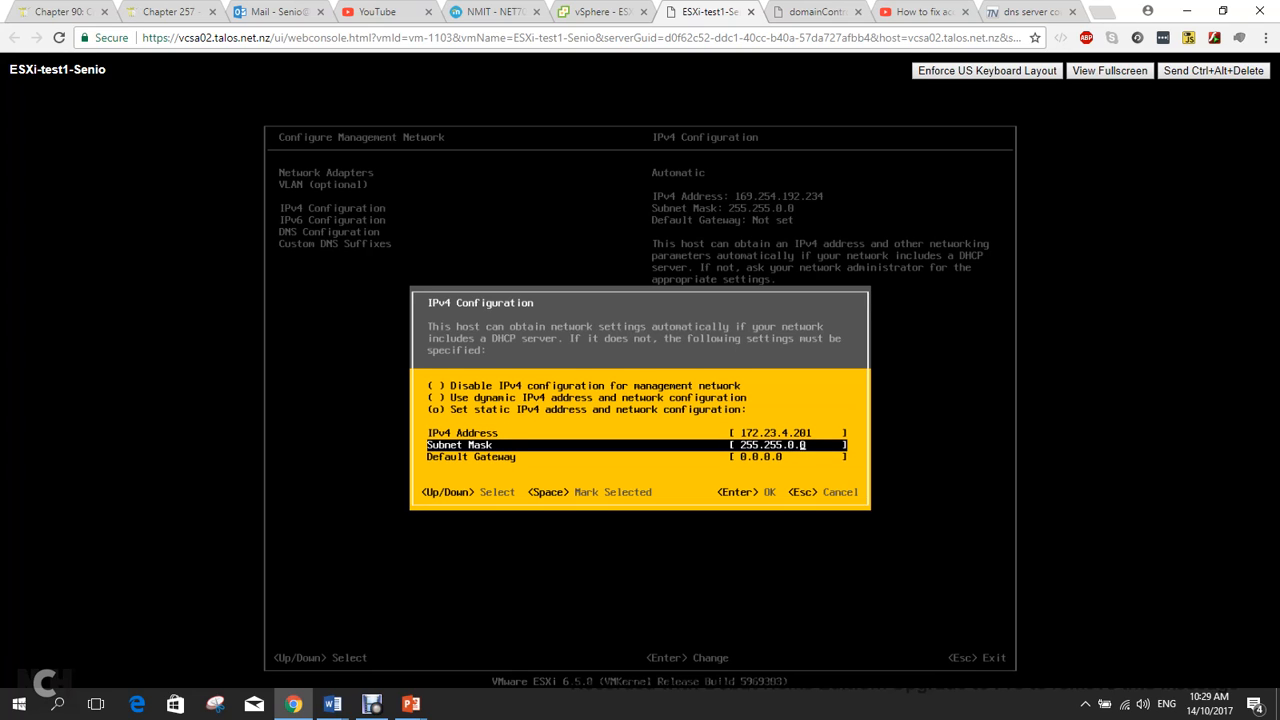
pyautogui.press('BackSpace')
pyautogui.press('BackSpace')
pyautogui.press('BackSpace')
pyautogui.write('24.0')
pyautogui.press('BackSpace')
pyautogui.press('BackSpace')
pyautogui.press('BackSpace')
pyautogui.write('55.0')
pyautogui.press('Down')
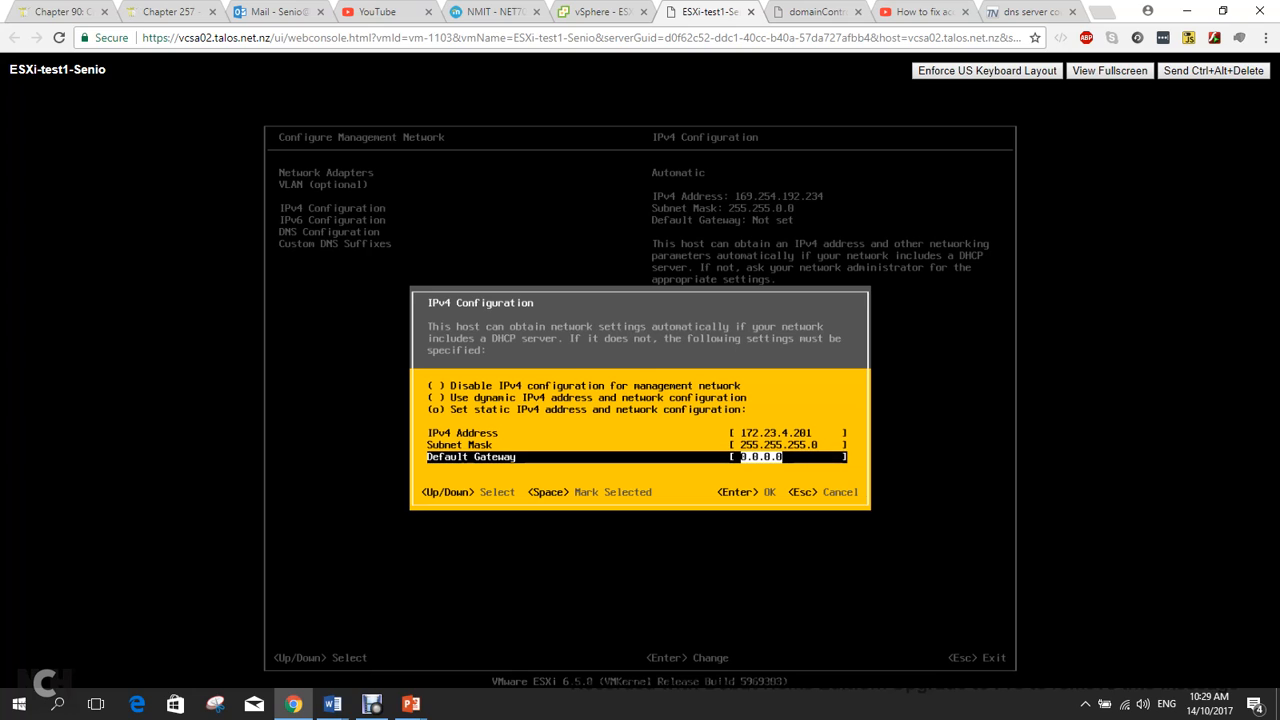
# Set the default gateway to 172.23.4.1 and apply the IPv4 configuration.
pyautogui.write('172')
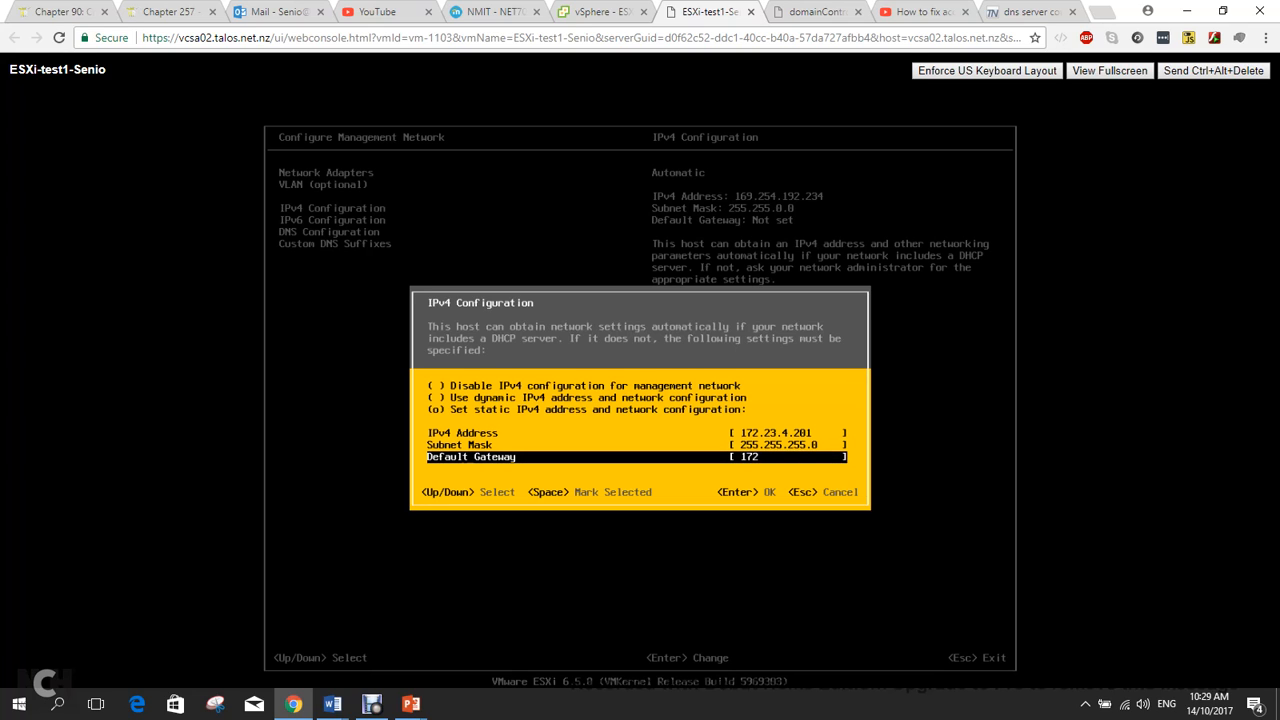
pyautogui.write('.4.')
pyautogui.press('BackSpace')
pyautogui.press('BackSpace')
pyautogui.write('23.4.1')
pyautogui.press('Up')
pyautogui.press('Down')
pyautogui.press('Return')
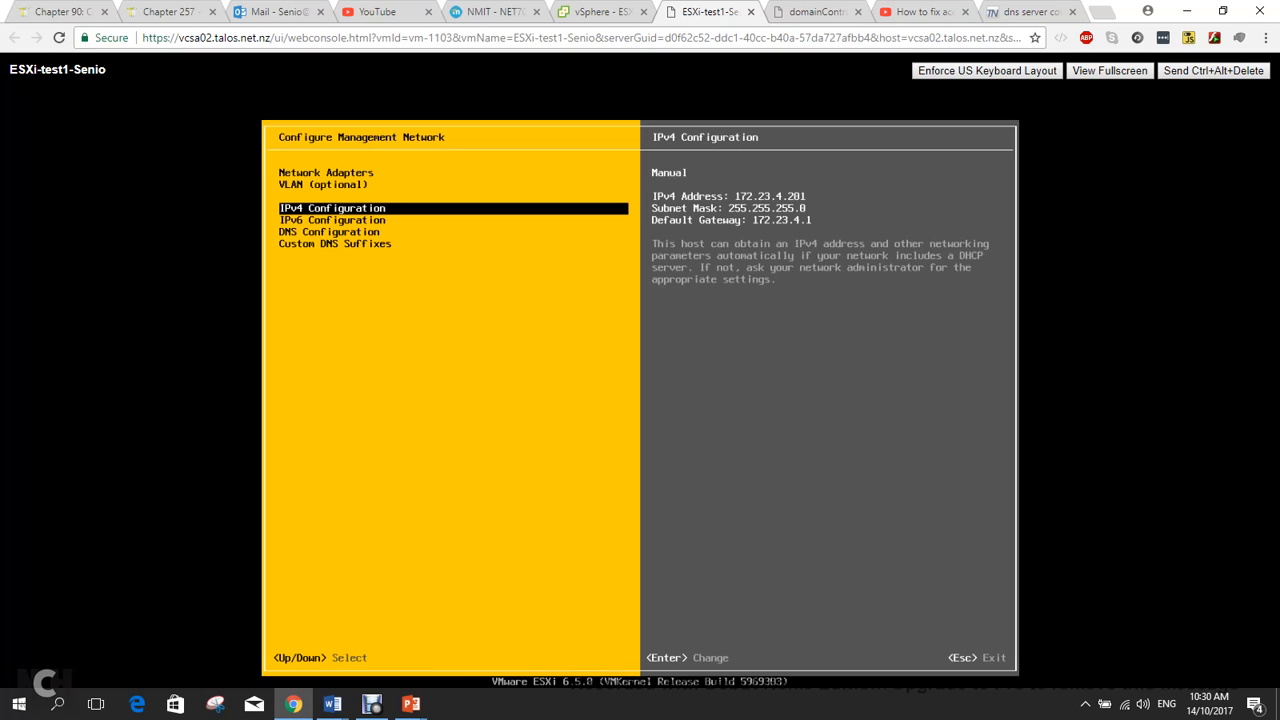
# Open the management network's DNS configuration and set the primary DNS server to 172.23.4.1, leaving the alternate server empty.
pyautogui.press('Down')
pyautogui.press('Down')
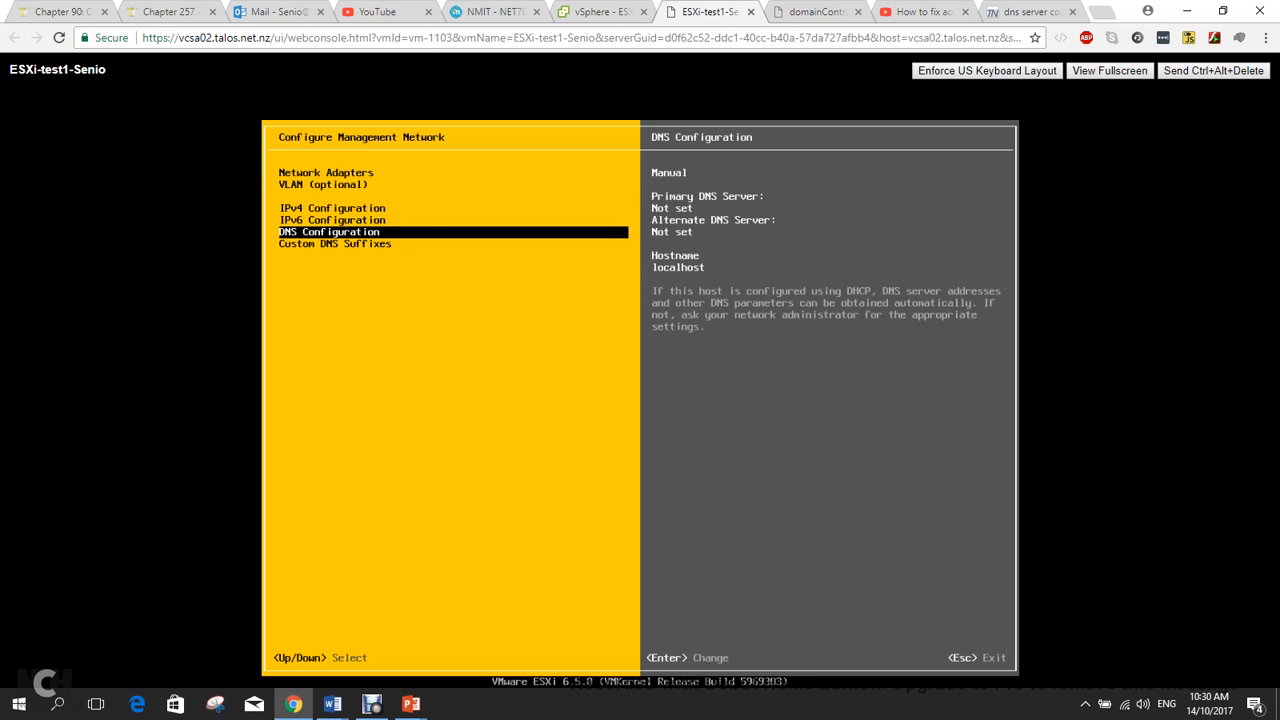
pyautogui.press('Return')
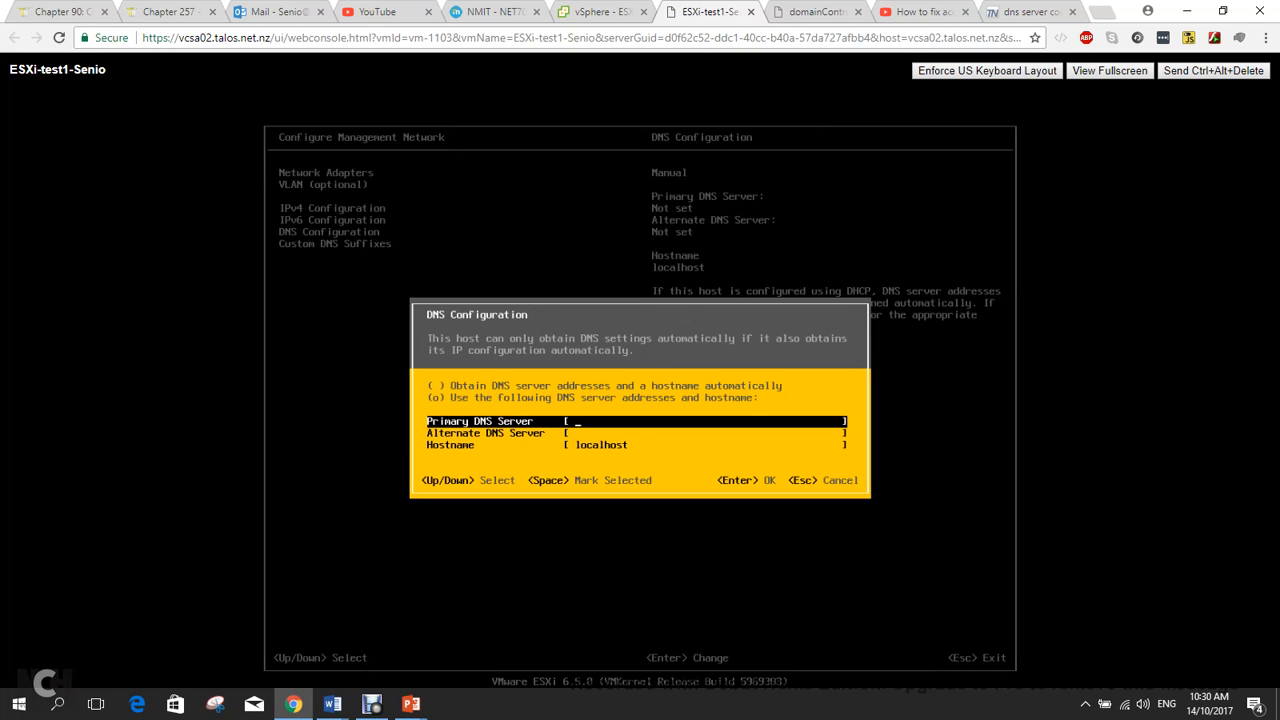
pyautogui.write('172.23.4.1')
pyautogui.press('Down')
pyautogui.press('Down')
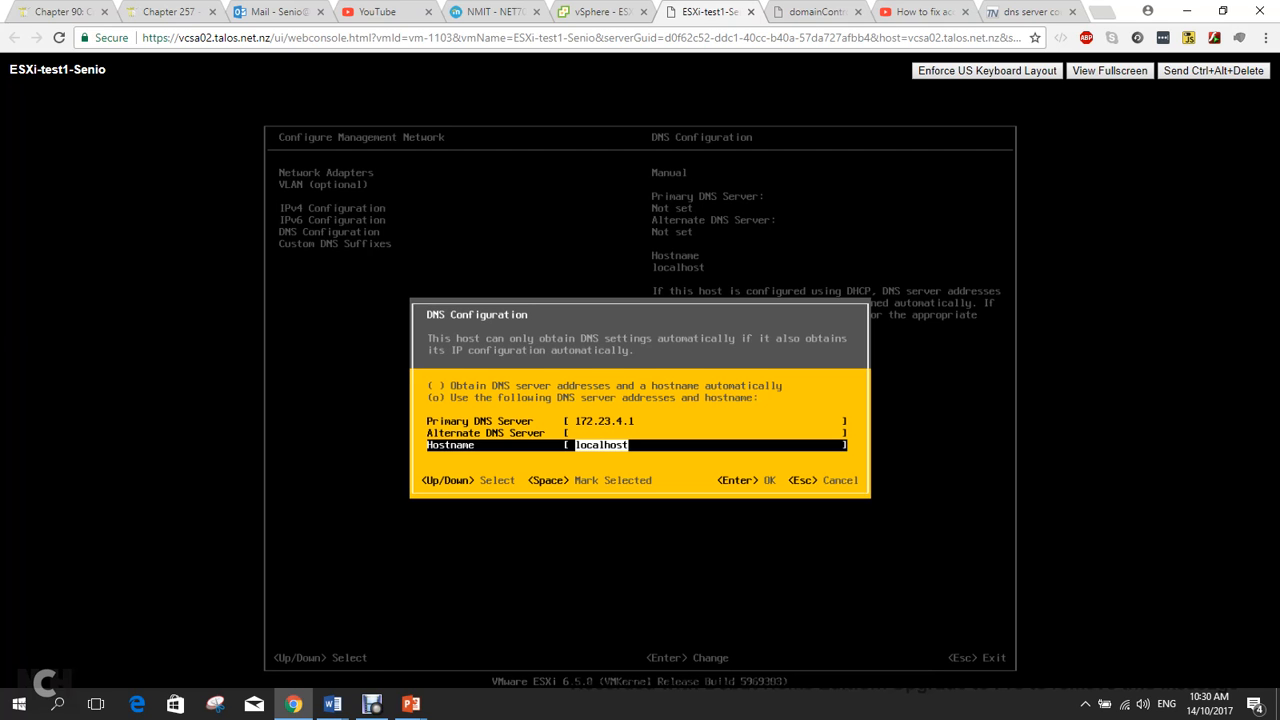
pyautogui.click(372, 704)
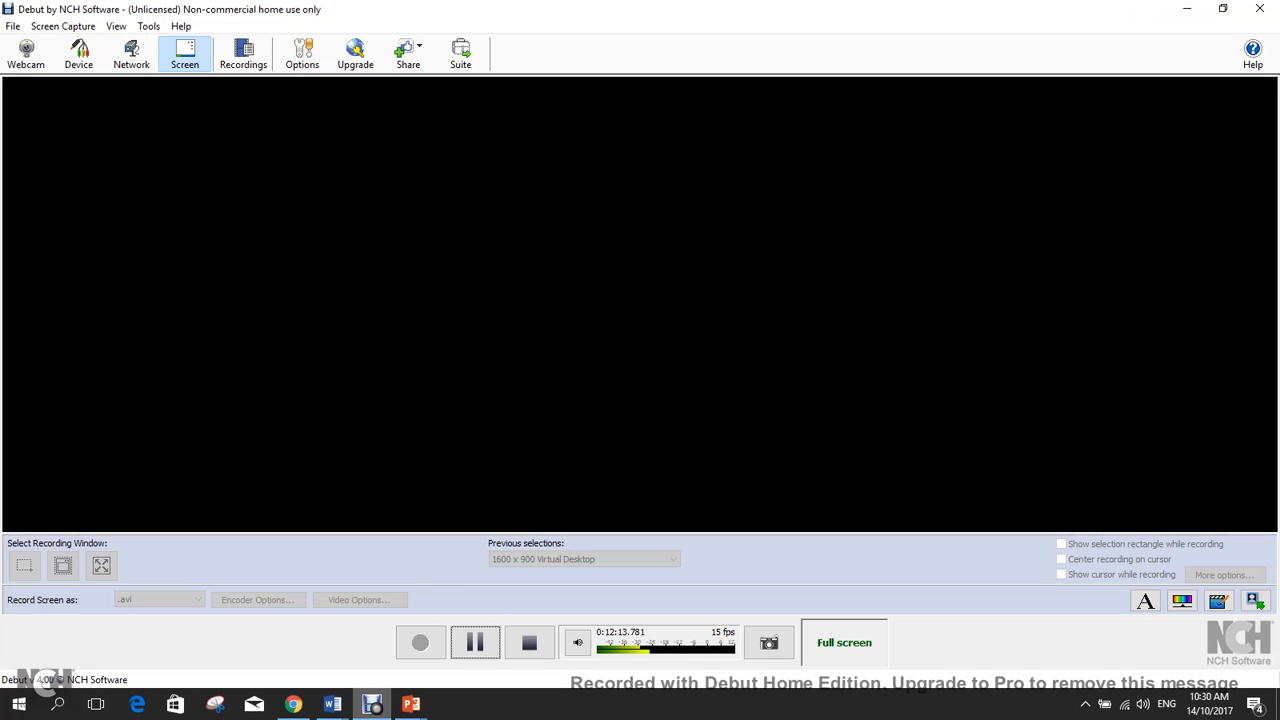
pyautogui.click(475, 642)
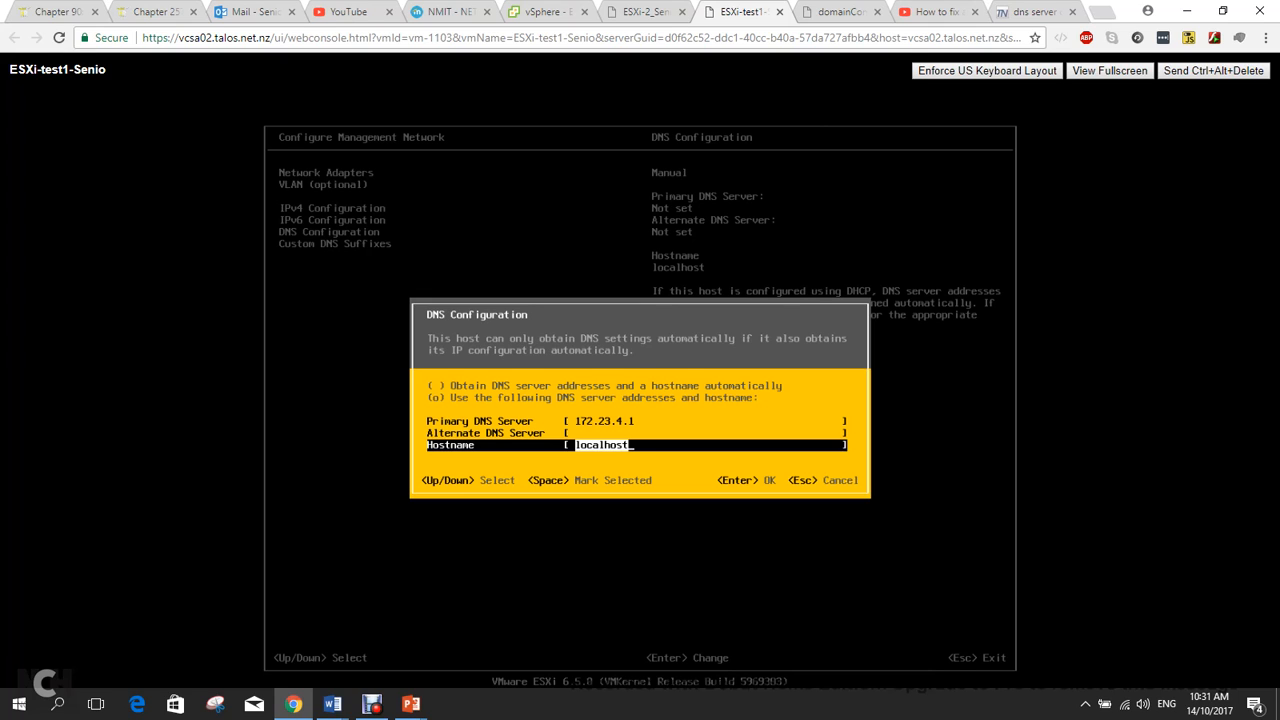
# Replace the hostname with "ESXi-test-" followed by the owner's first name in lowercase, and apply the DNS configuration.
pyautogui.press('BackSpace')
pyautogui.write('ESXi-test-Sen')
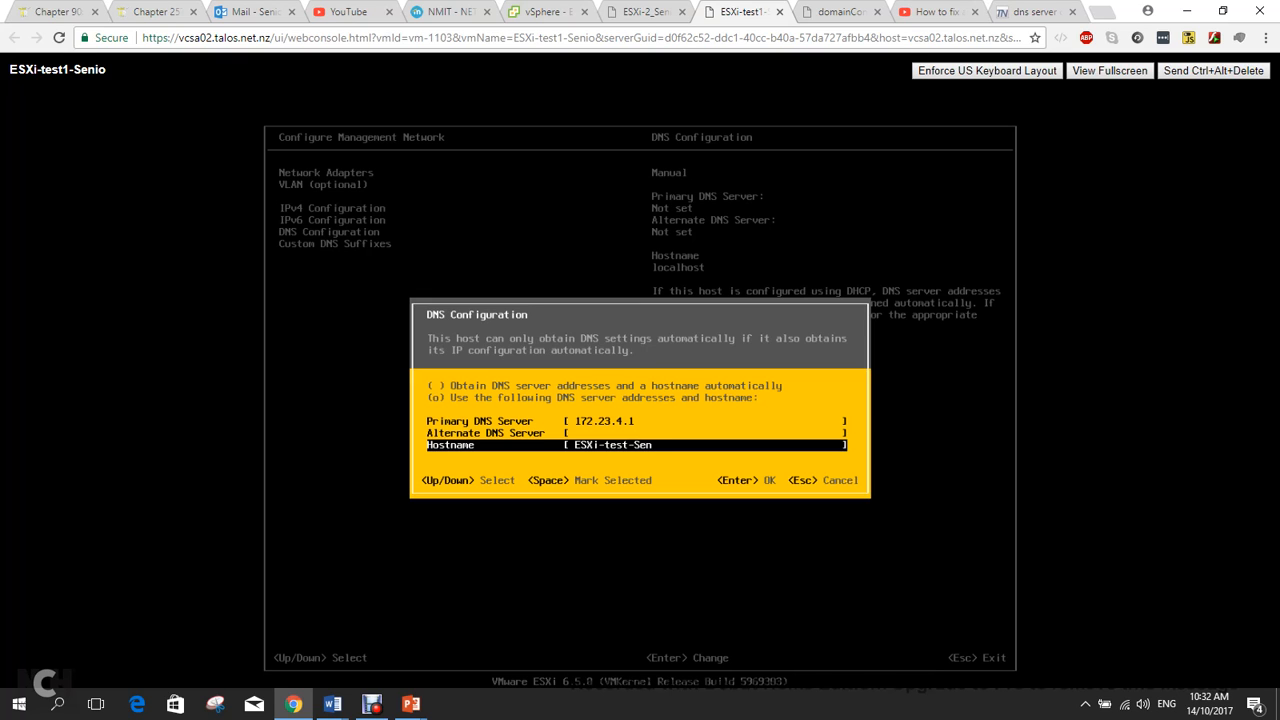
pyautogui.press('BackSpace')
pyautogui.press('BackSpace')
pyautogui.press('BackSpace')
pyautogui.write('senio')
pyautogui.press('Return')
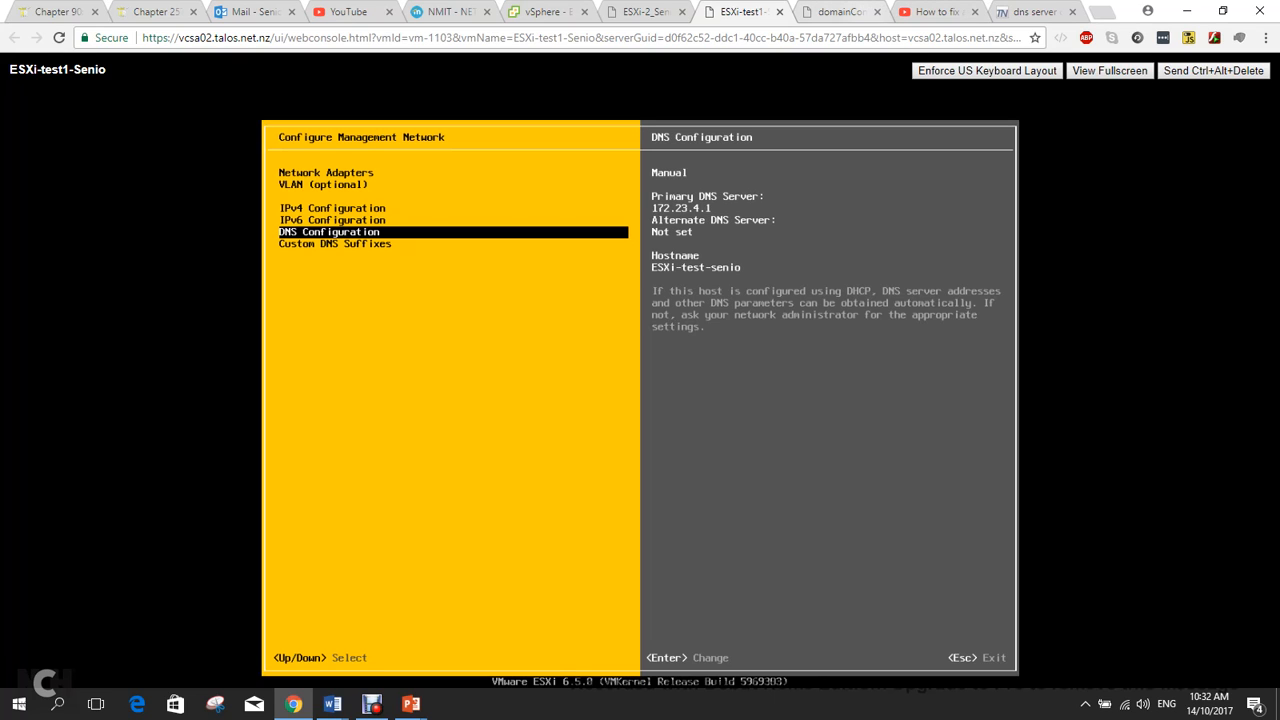
pyautogui.click(855, 12)
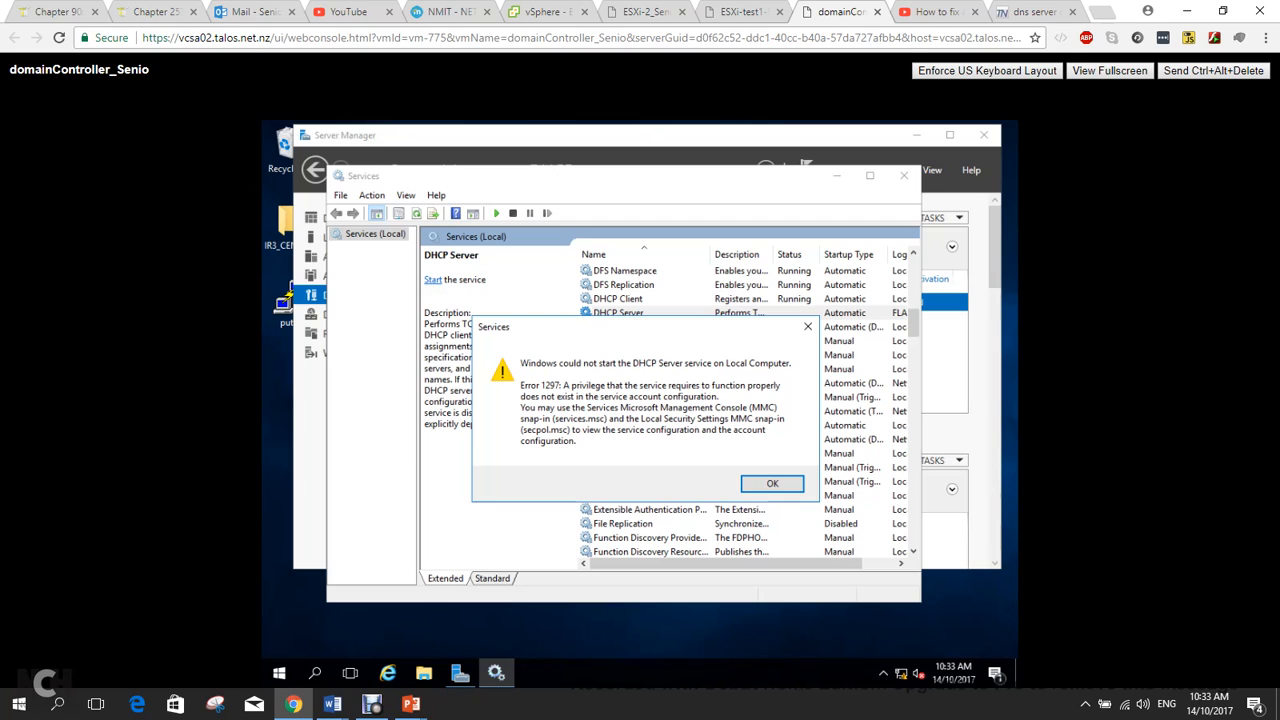
pyautogui.click(388, 672)
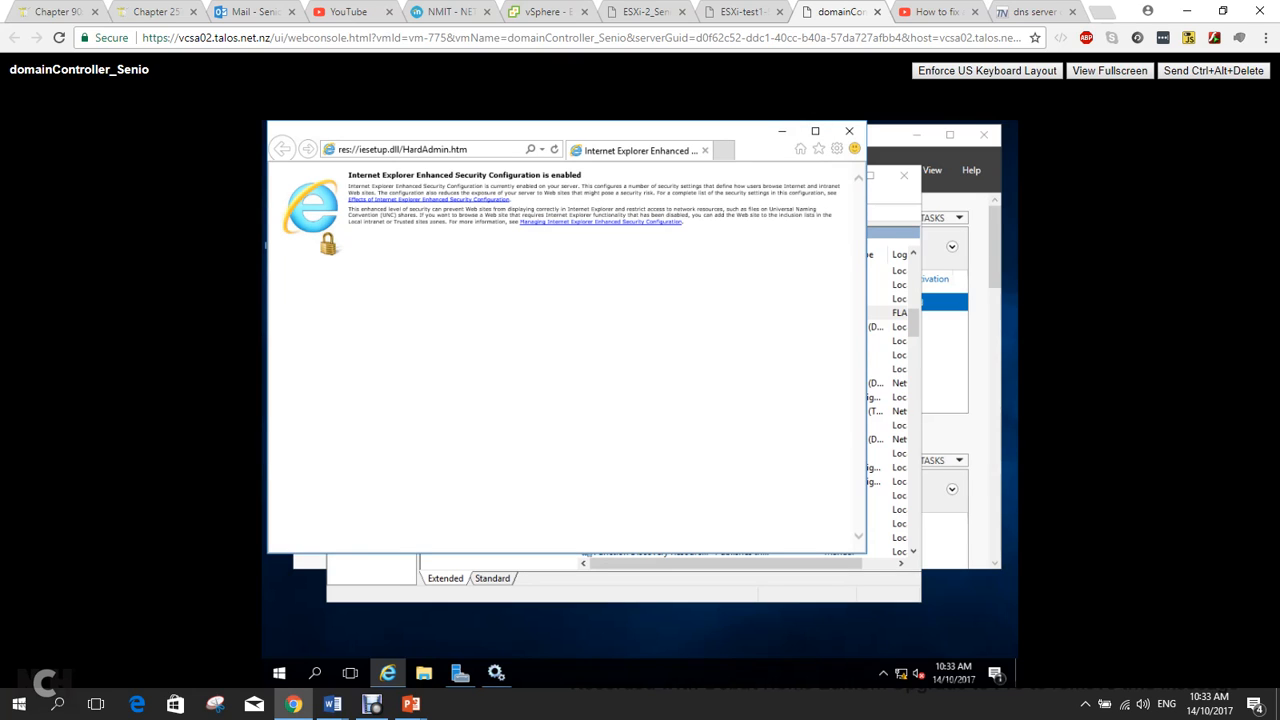
pyautogui.click(402, 149)
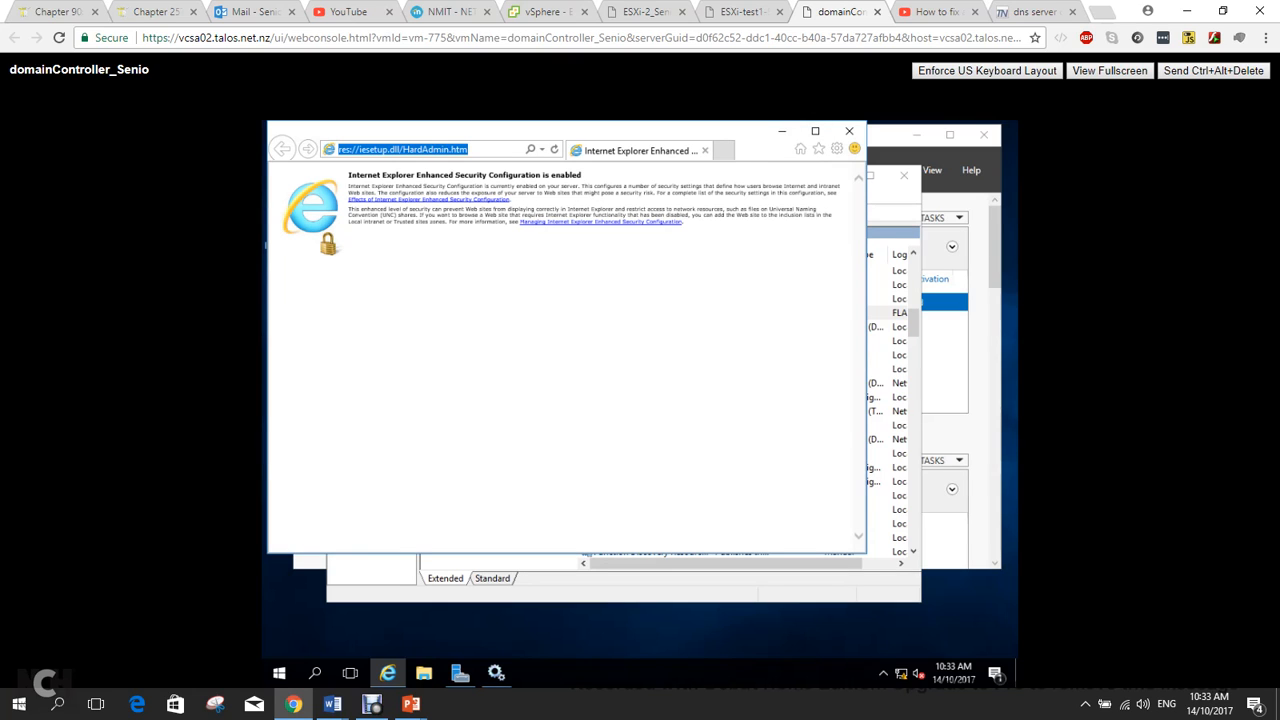
pyautogui.write('vcs.flackboxa.lab/')
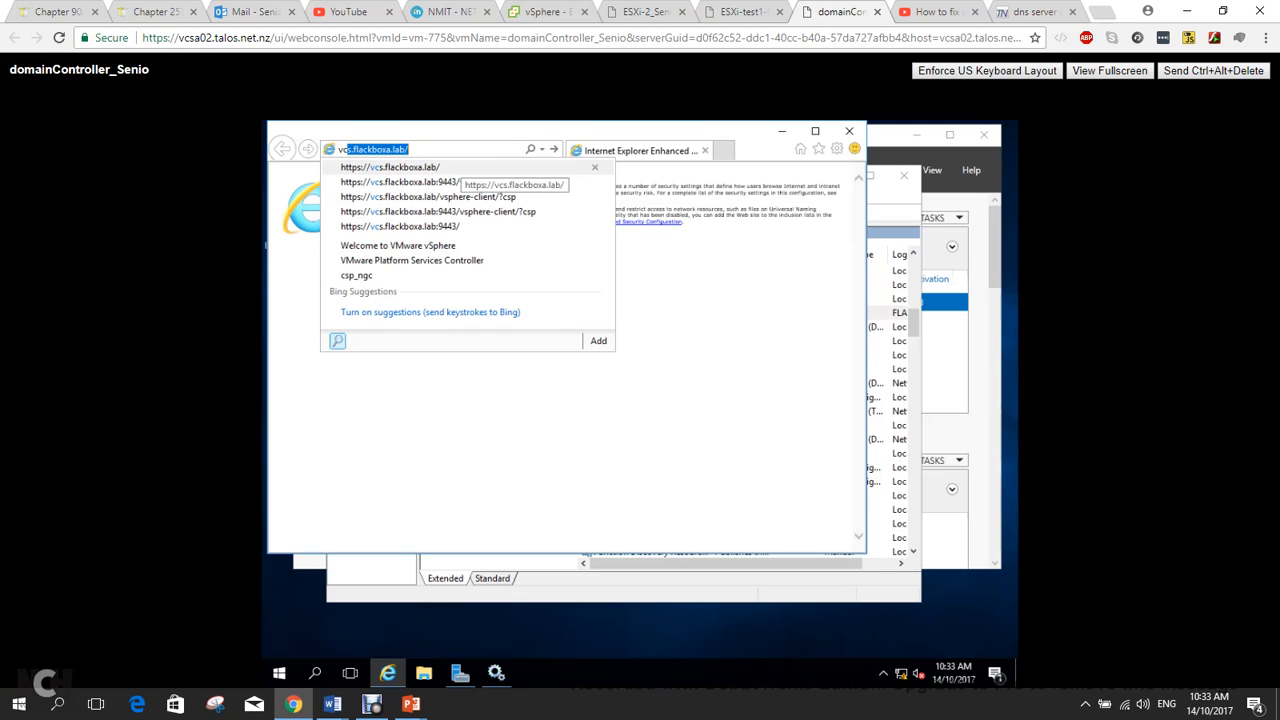
pyautogui.click(463, 167)
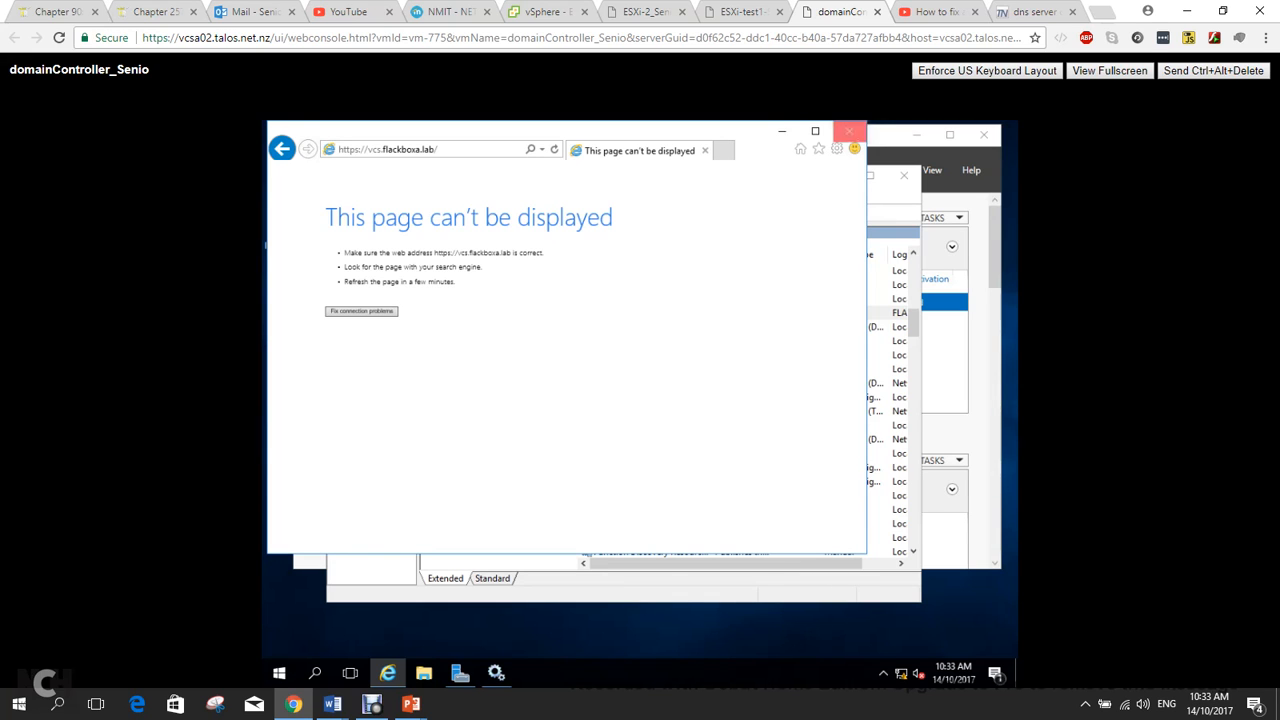
pyautogui.click(849, 131)
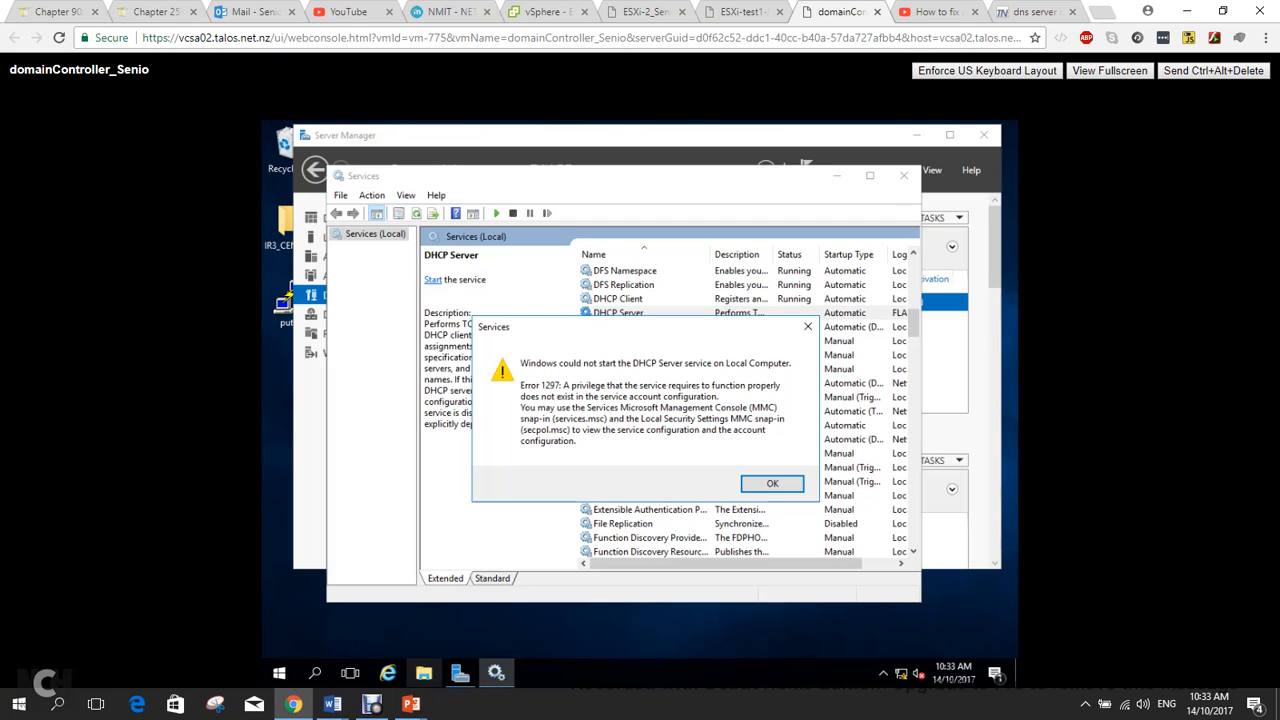
pyautogui.moveTo(371, 704)
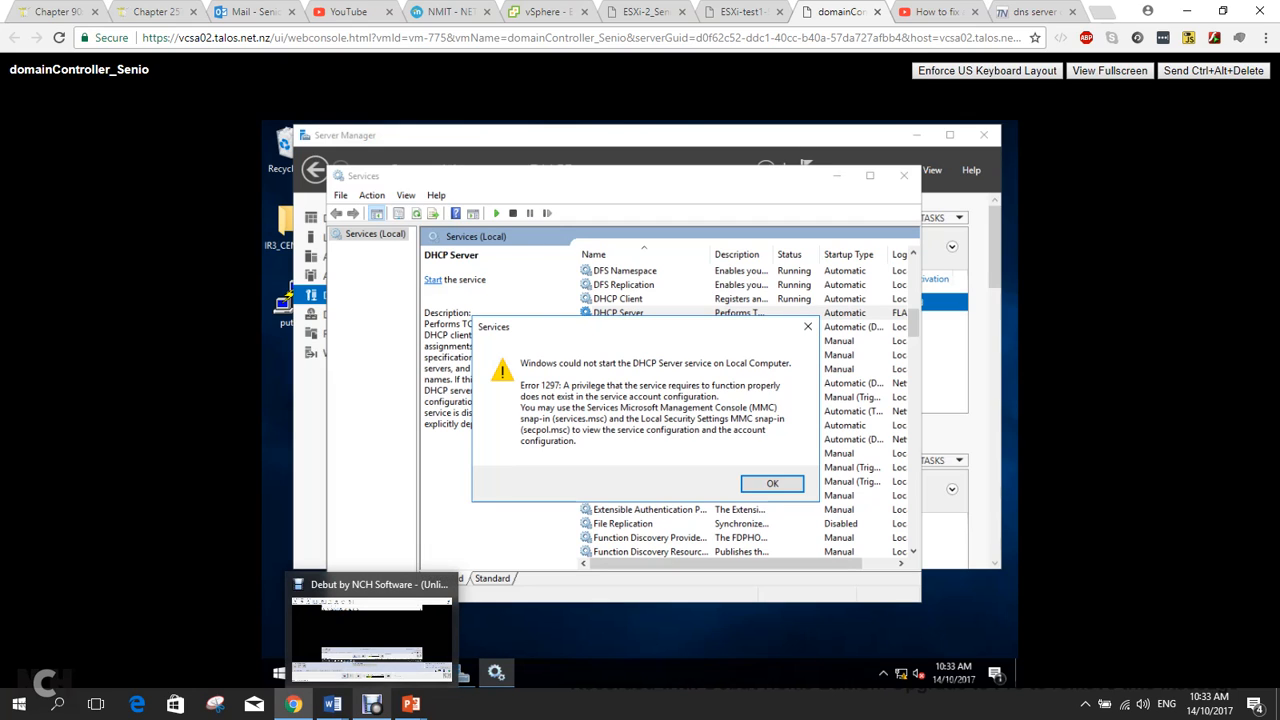
pyautogui.click(371, 704)
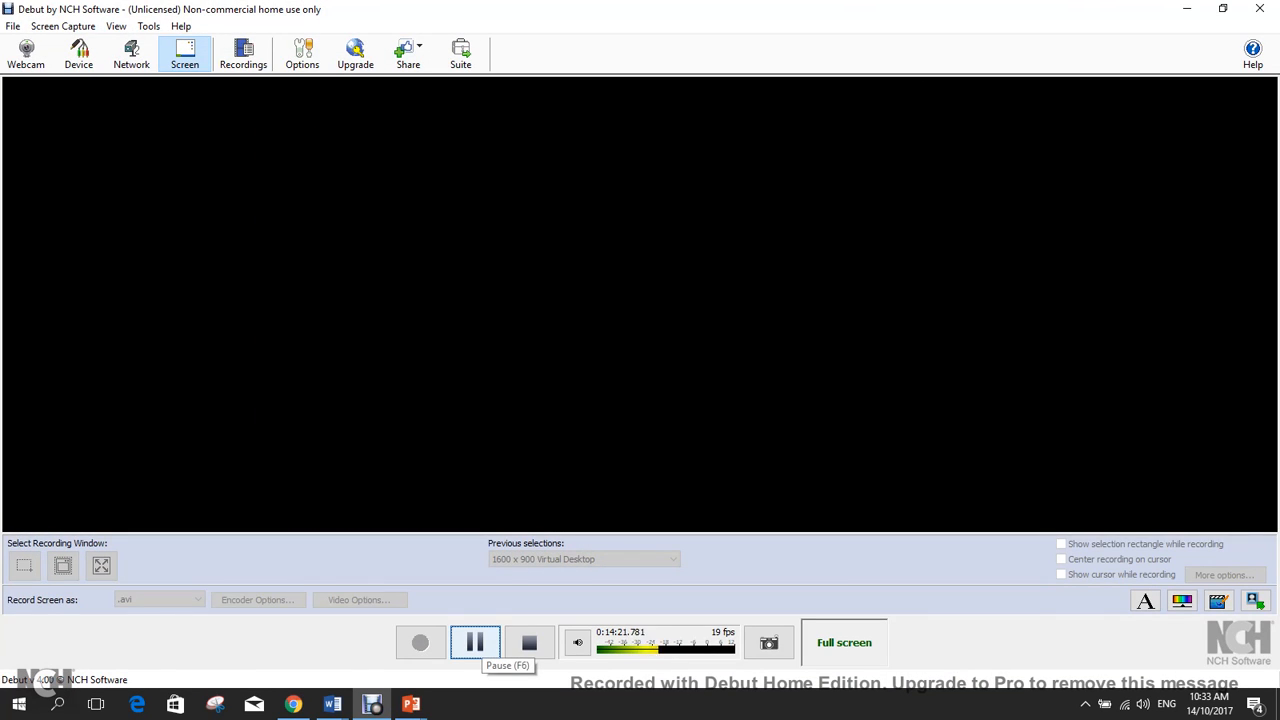
pyautogui.click(474, 642)
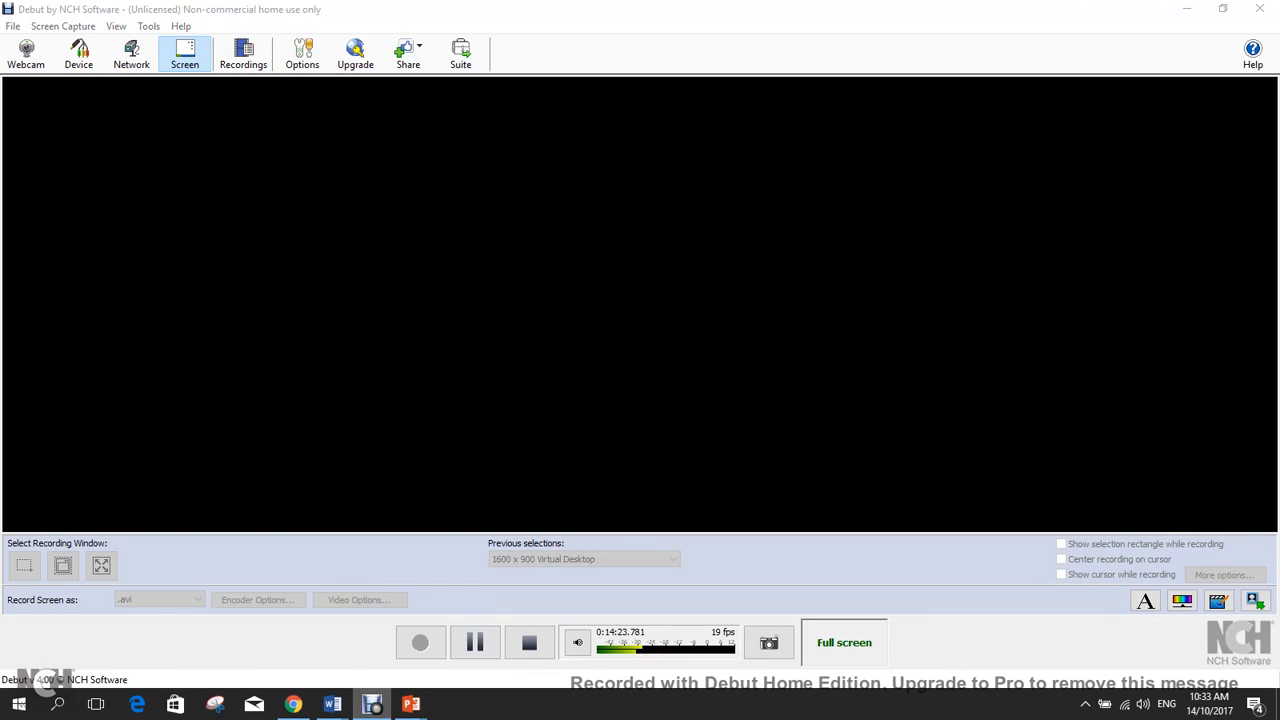